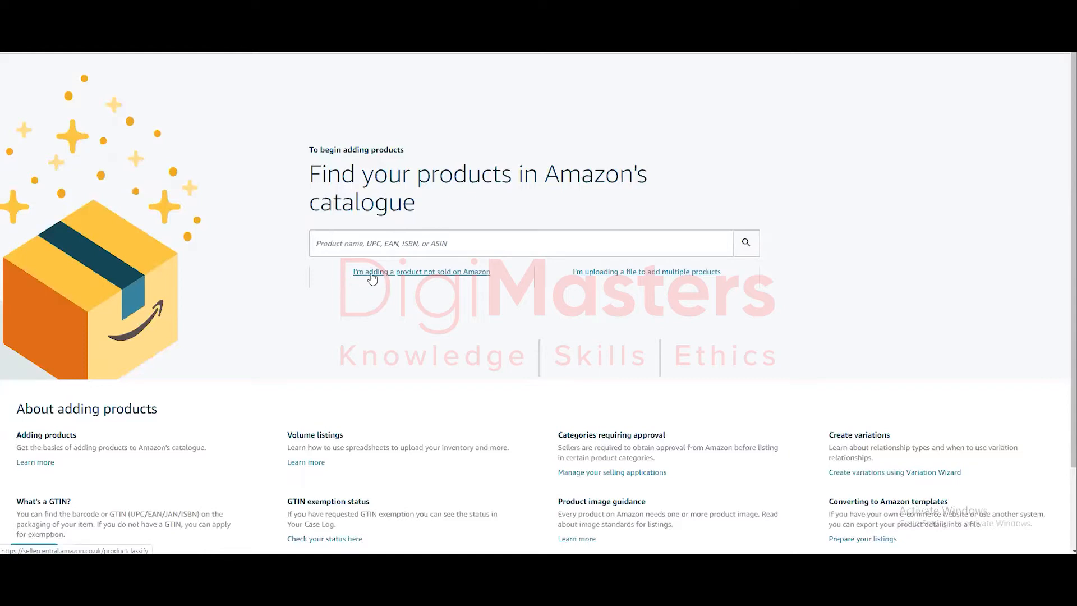
Step: Start adding a product not sold on Amazon and browse into the Health & Personal Care category
{"action": "left_click", "coordinate": [415, 272]}
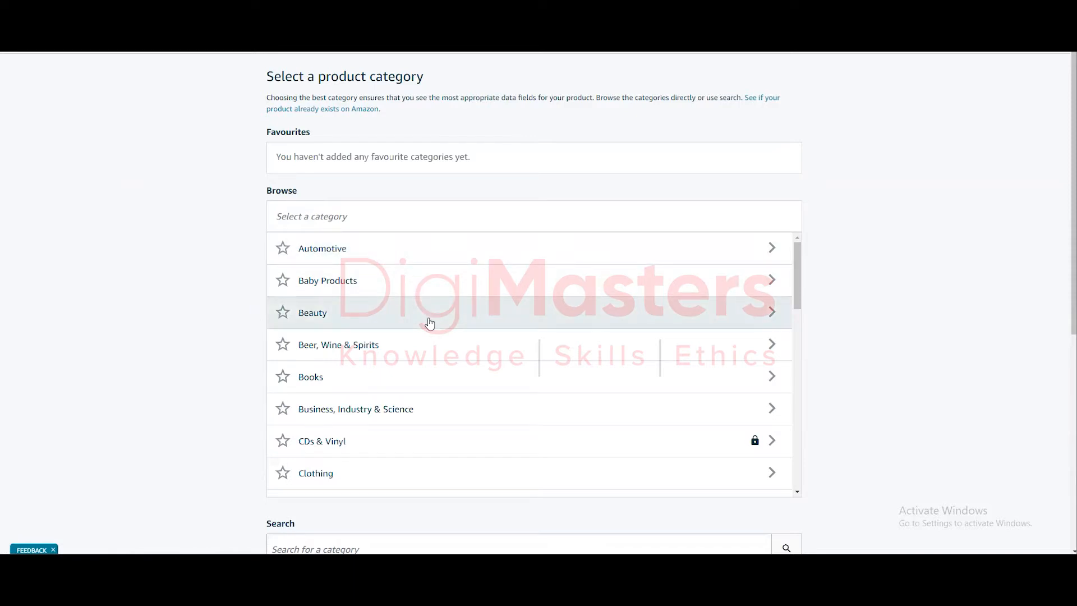
{"action": "scroll", "coordinate": [430, 323], "scroll_direction": "down", "scroll_amount": 2}
{"action": "scroll", "coordinate": [430, 324], "scroll_direction": "down", "scroll_amount": 4}
{"action": "scroll", "coordinate": [430, 323], "scroll_direction": "down", "scroll_amount": 3}
{"action": "left_click", "coordinate": [393, 356]}
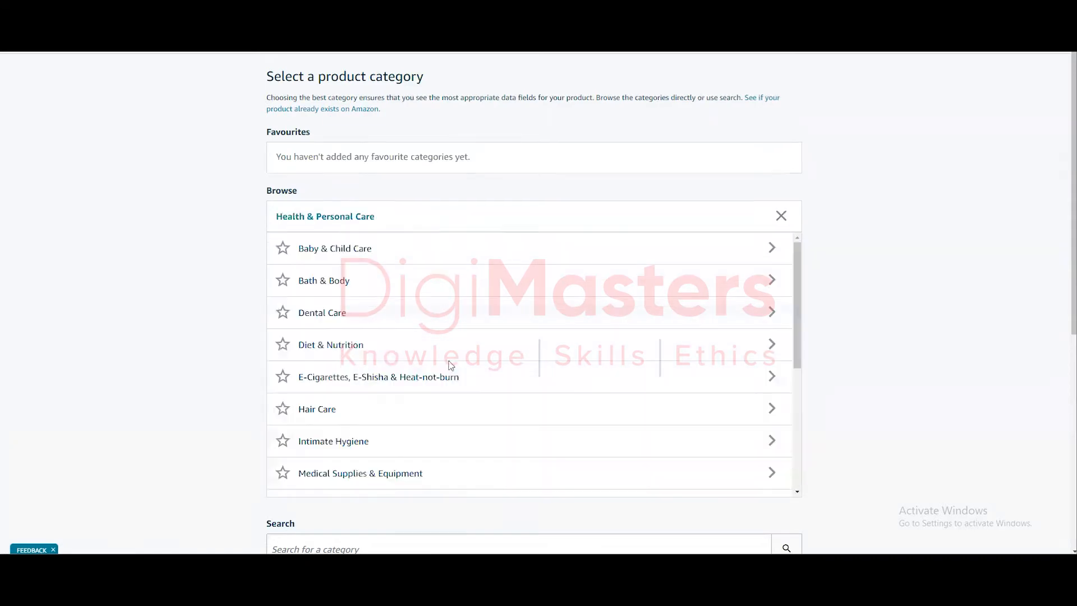
Step: Browse the subcategories through Vitamins, Minerals & Supplements and Vitamins down to the Vitamin B list
{"action": "scroll", "coordinate": [486, 314], "scroll_direction": "down", "scroll_amount": 3}
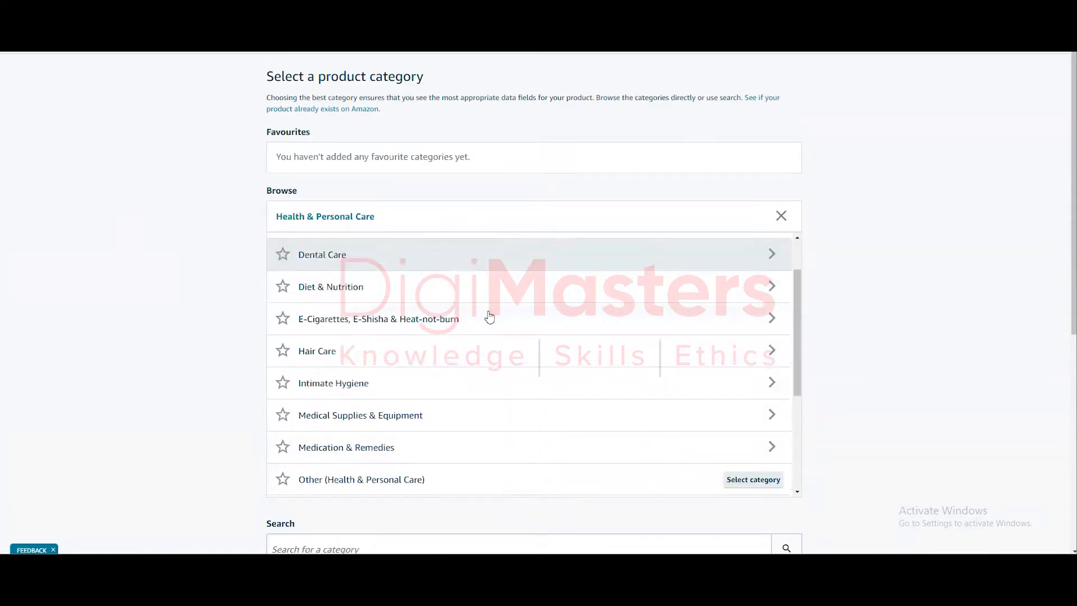
{"action": "scroll", "coordinate": [490, 318], "scroll_direction": "down", "scroll_amount": 3}
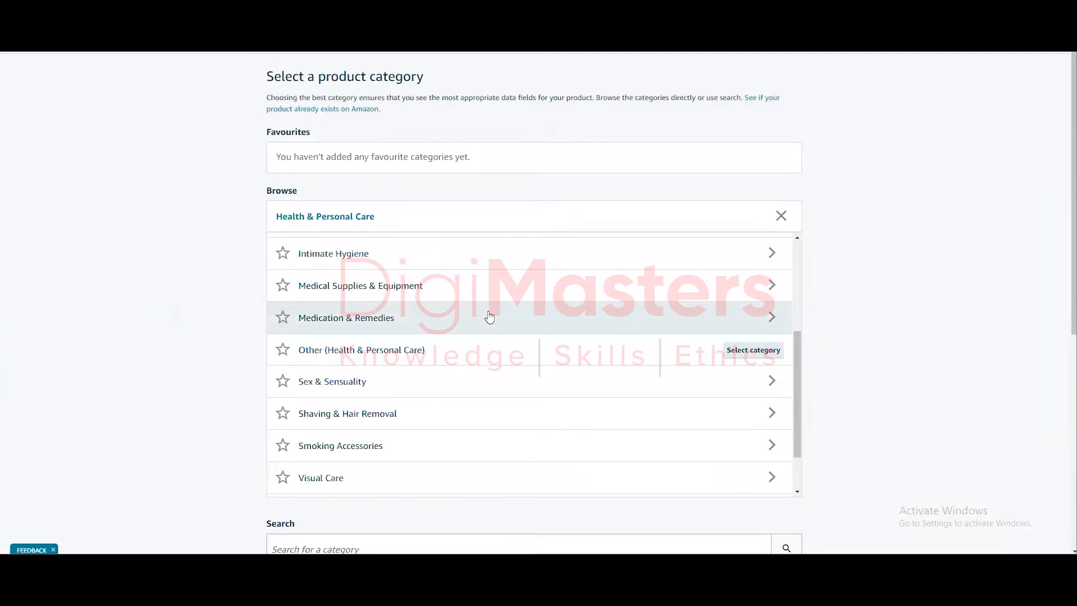
{"action": "scroll", "coordinate": [488, 316], "scroll_direction": "down", "scroll_amount": 2}
{"action": "left_click", "coordinate": [403, 446]}
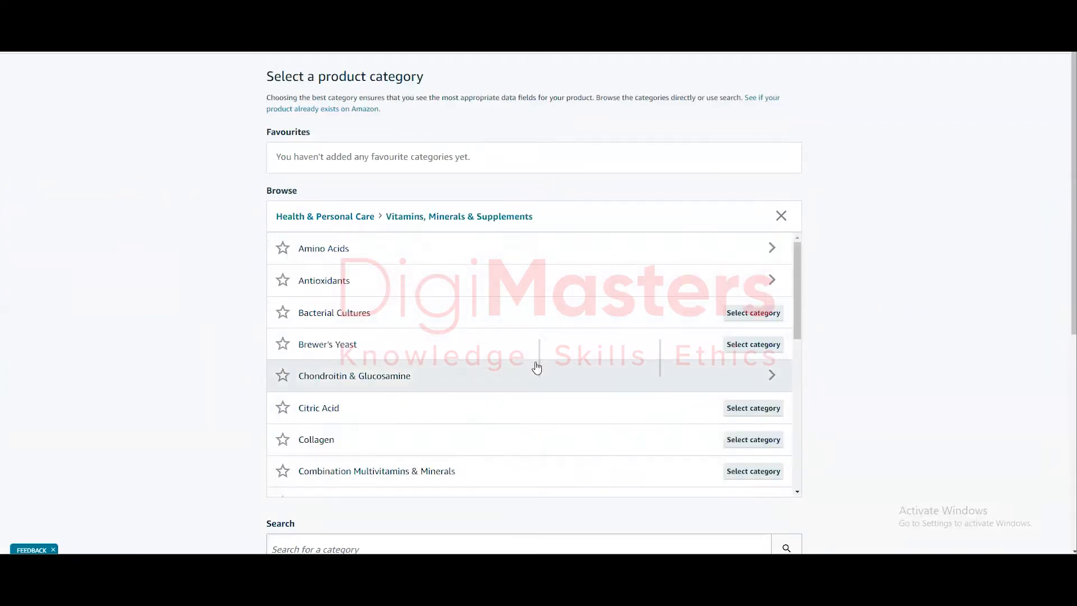
{"action": "scroll", "coordinate": [485, 305], "scroll_direction": "down", "scroll_amount": 5}
{"action": "scroll", "coordinate": [485, 304], "scroll_direction": "down", "scroll_amount": 6}
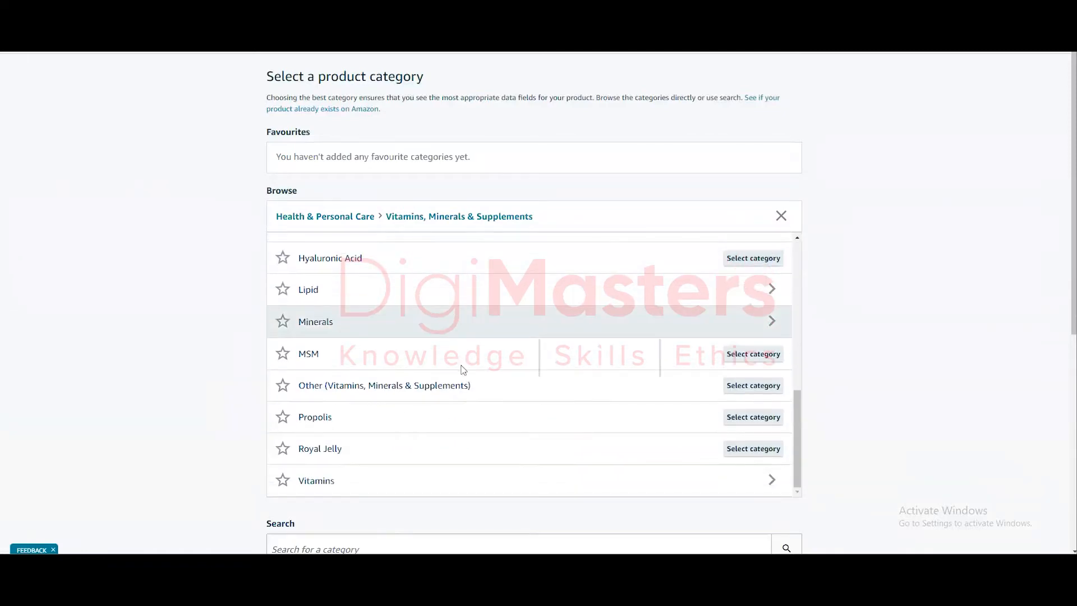
{"action": "left_click", "coordinate": [361, 482]}
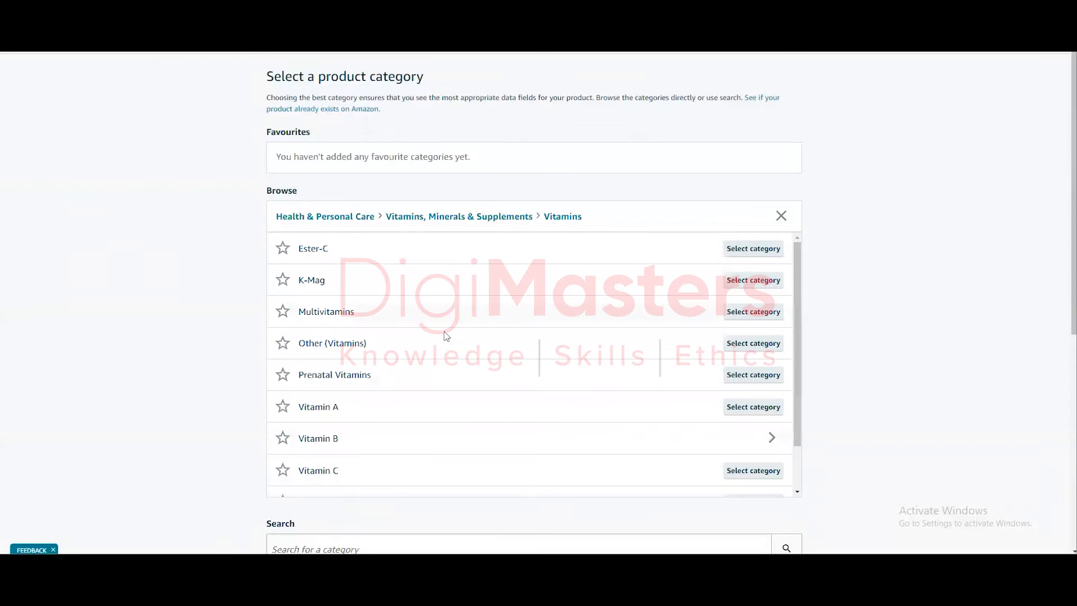
{"action": "left_click", "coordinate": [365, 454]}
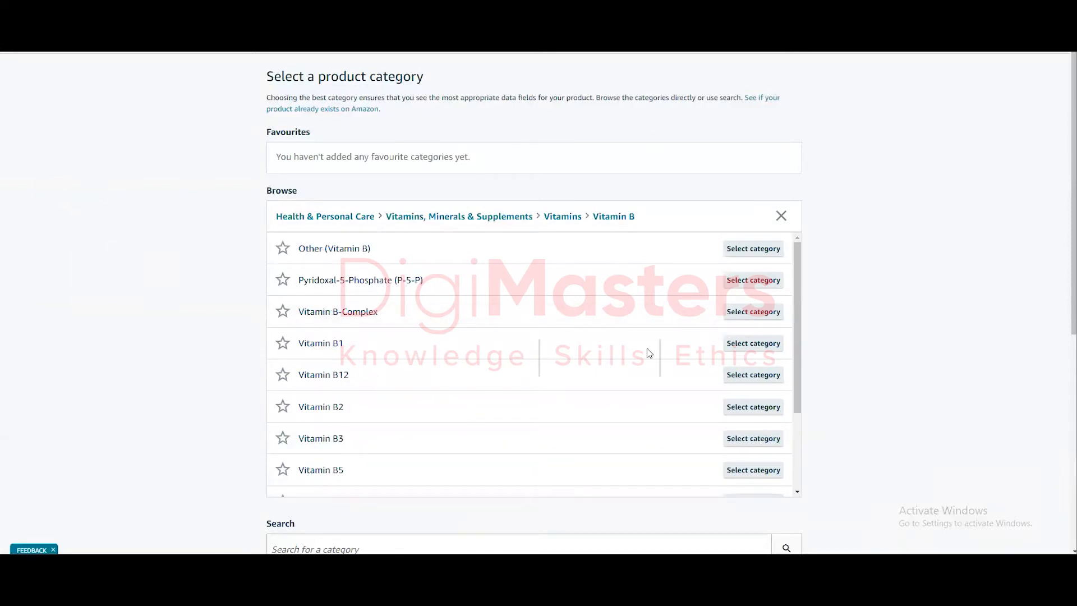
{"action": "scroll", "coordinate": [647, 348], "scroll_direction": "down", "scroll_amount": 2}
{"action": "scroll", "coordinate": [890, 298], "scroll_direction": "down", "scroll_amount": 3}
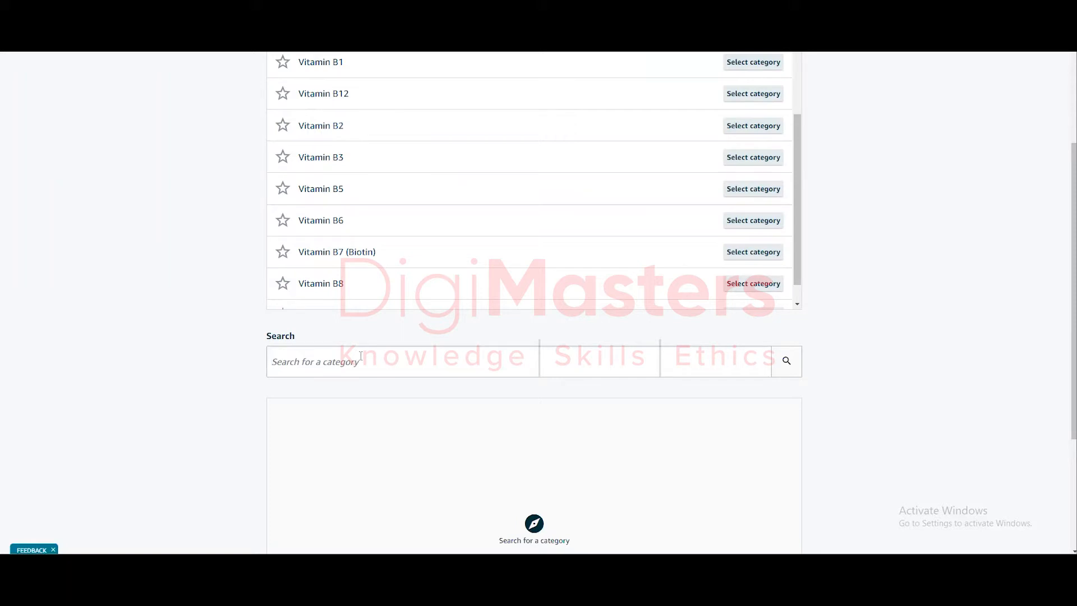
Step: Search the categories for "omega 3" and select the Omega-3 category under Omega Oils
{"action": "type", "text": "omega 3"}
{"action": "key", "text": "Return"}
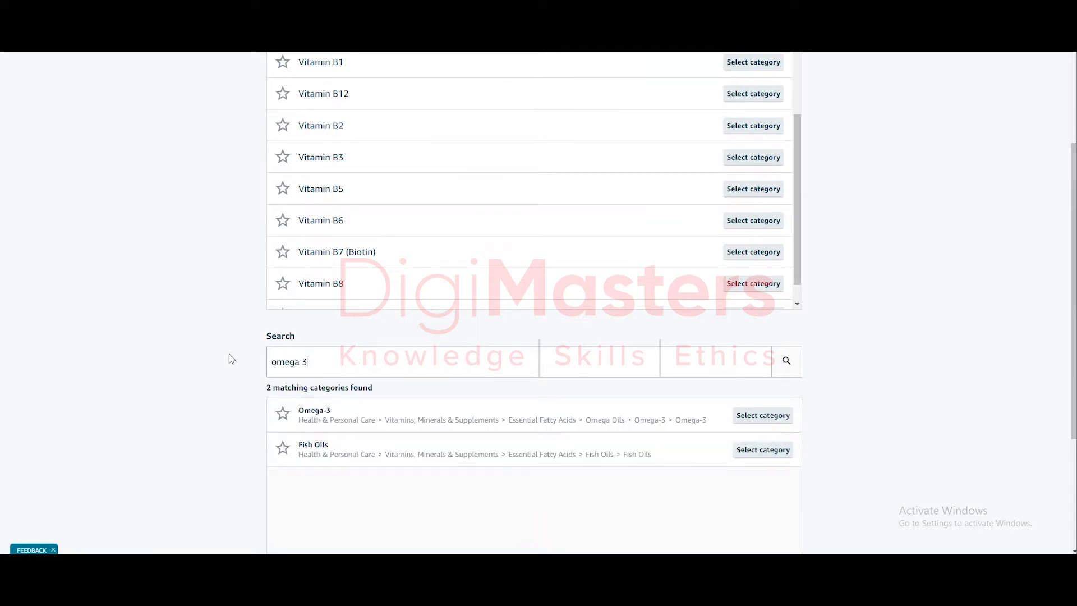
{"action": "scroll", "coordinate": [551, 397], "scroll_direction": "down", "scroll_amount": 2}
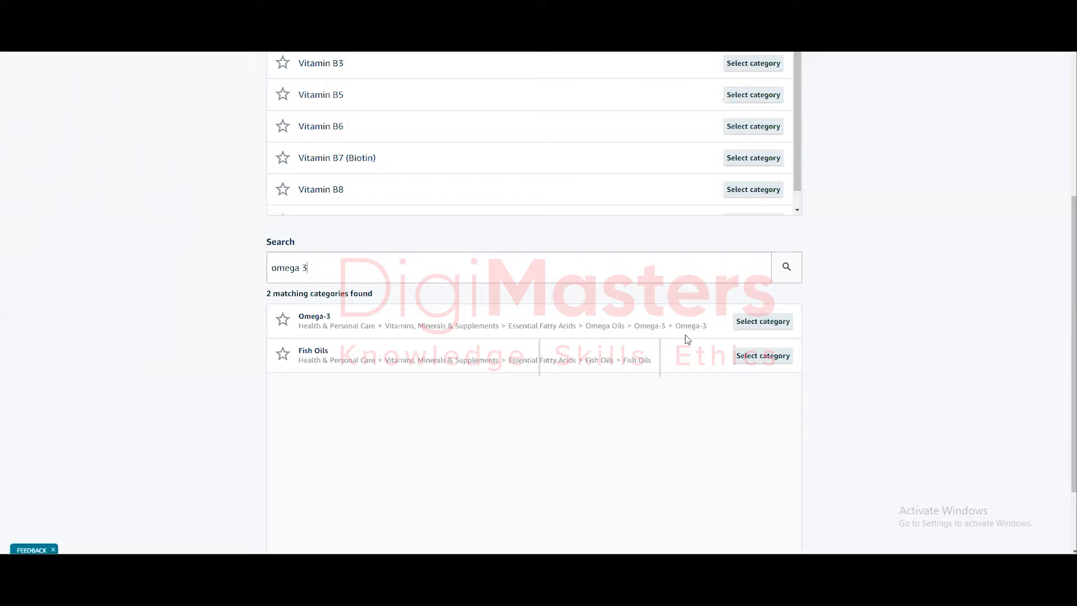
{"action": "left_click", "coordinate": [744, 327]}
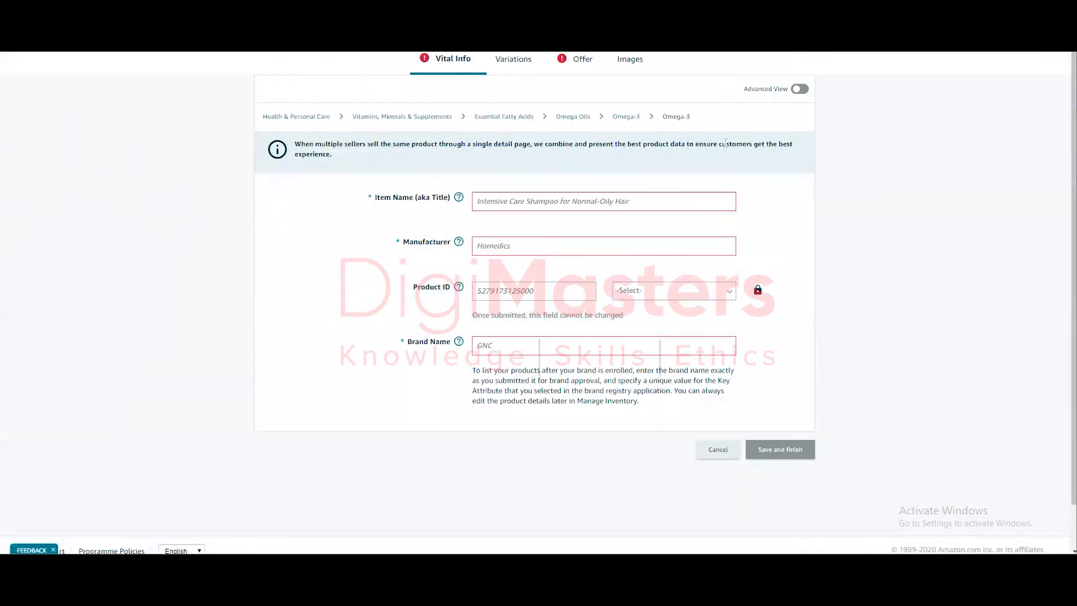
Step: Turn on Advanced View for the product listing form
{"action": "left_click", "coordinate": [799, 89]}
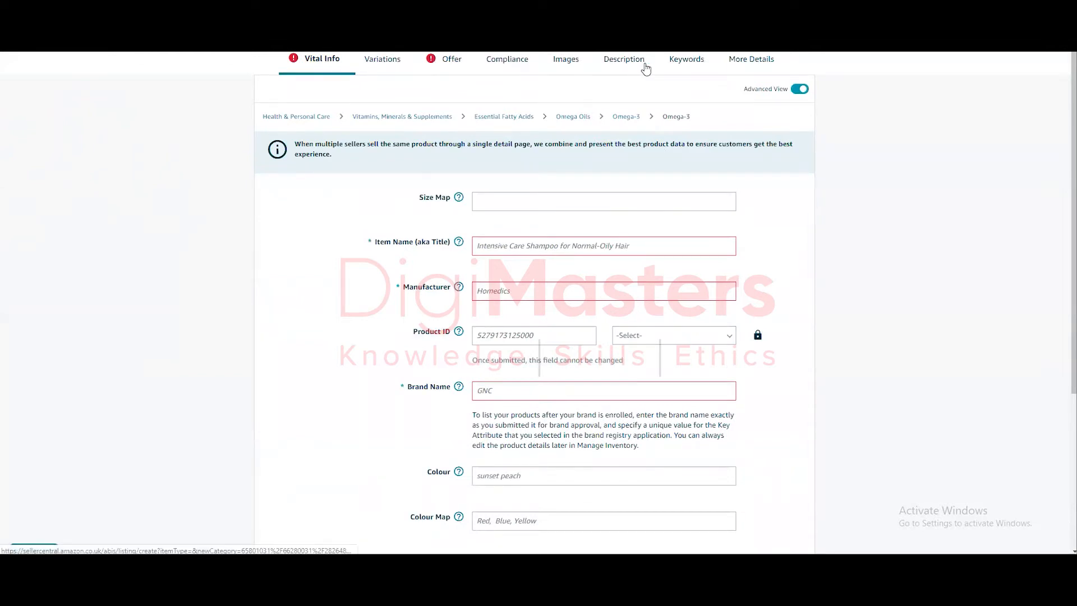
{"action": "left_click", "coordinate": [799, 90]}
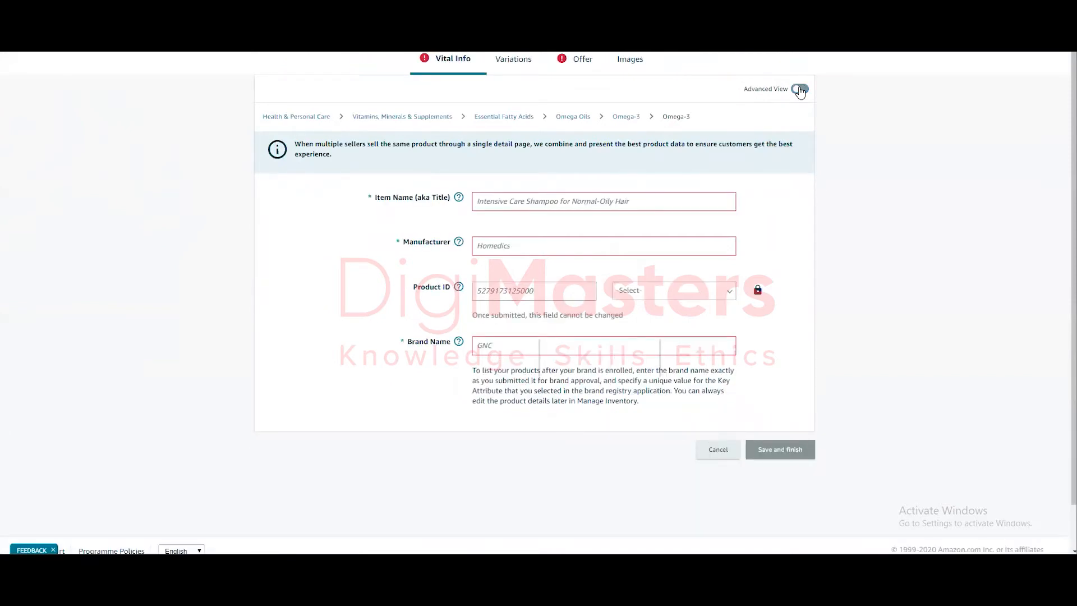
{"action": "left_click", "coordinate": [799, 90]}
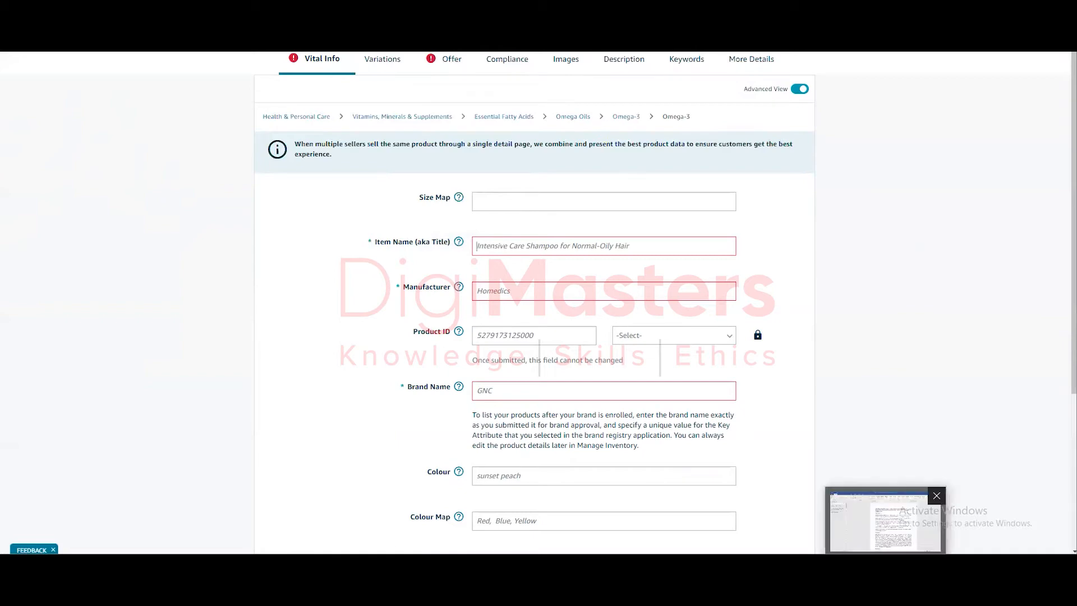
Step: Copy the full title paragraph from the Word document and paste it into the listing's Size Map field
{"action": "left_click", "coordinate": [886, 565]}
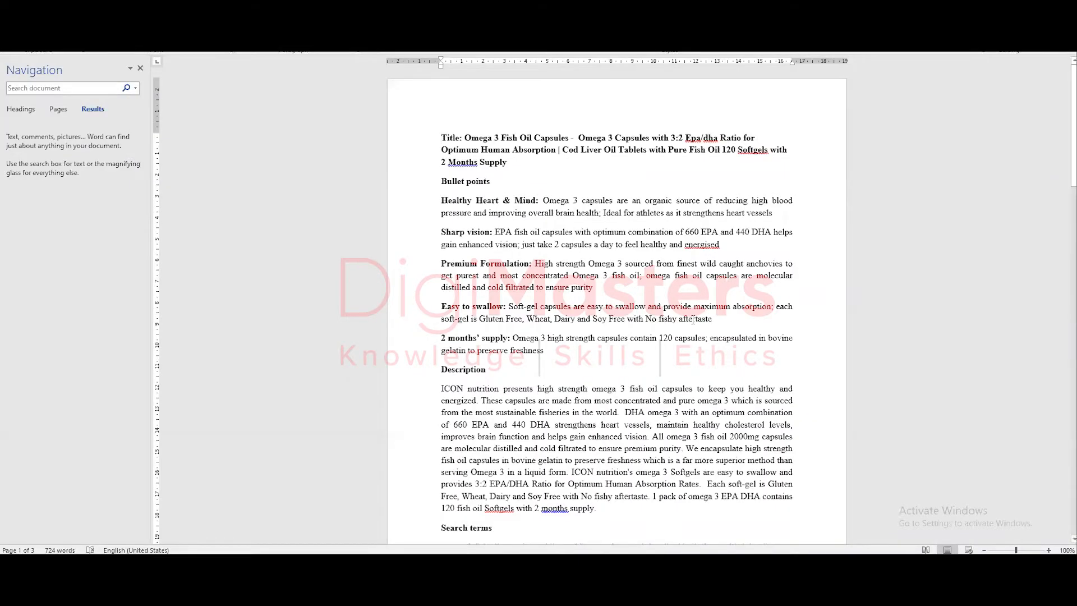
{"action": "left_click_drag", "start_coordinate": [439, 137], "coordinate": [507, 164]}
{"action": "key", "text": "ctrl+c"}
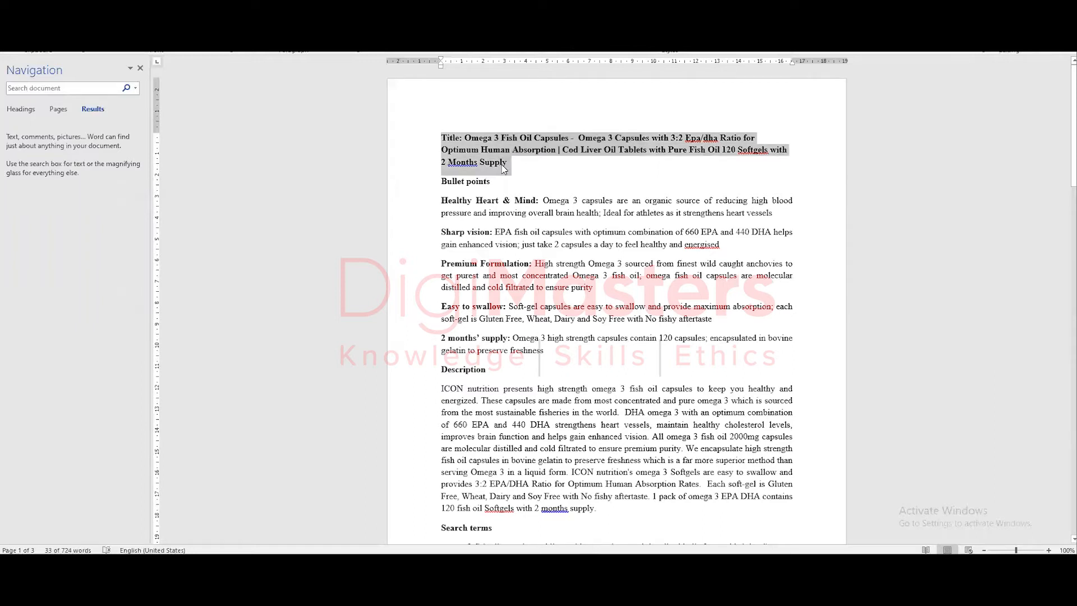
{"action": "key", "text": "alt+Tab"}
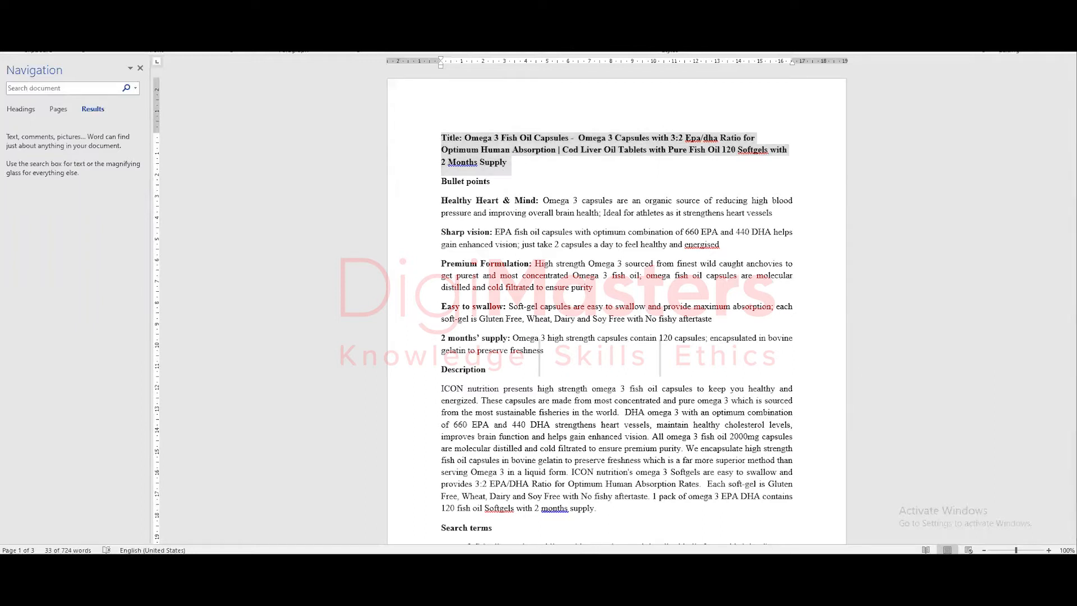
{"action": "left_click", "coordinate": [516, 203]}
{"action": "key", "text": "ctrl+v"}
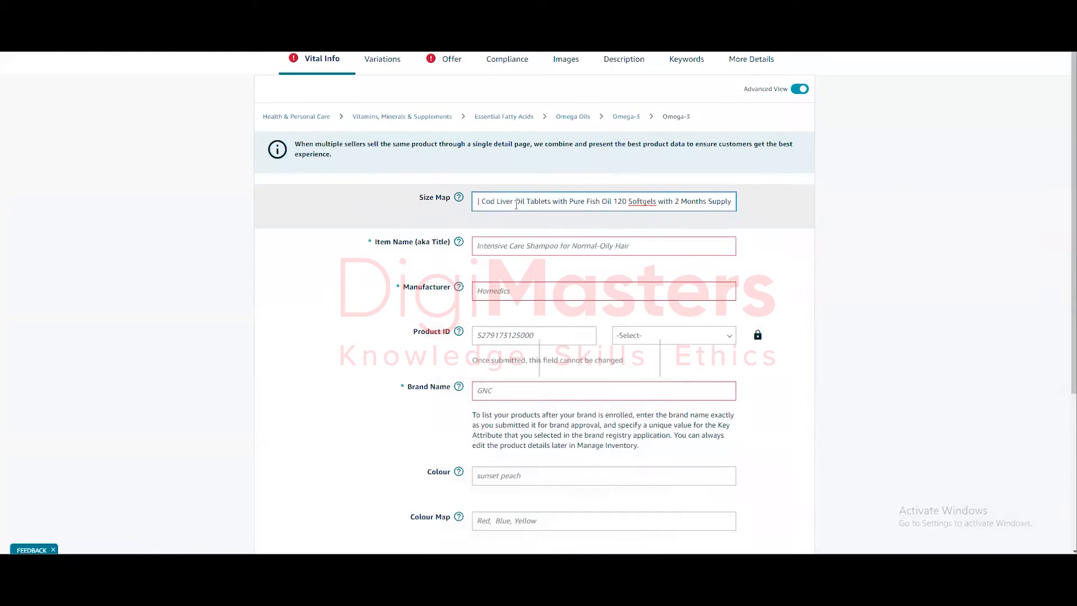
Step: Remove the "Title:" prefix from the pasted text so it starts with "Omega 3 Fish Oil Capsules"
{"action": "key", "text": "ctrl+a"}
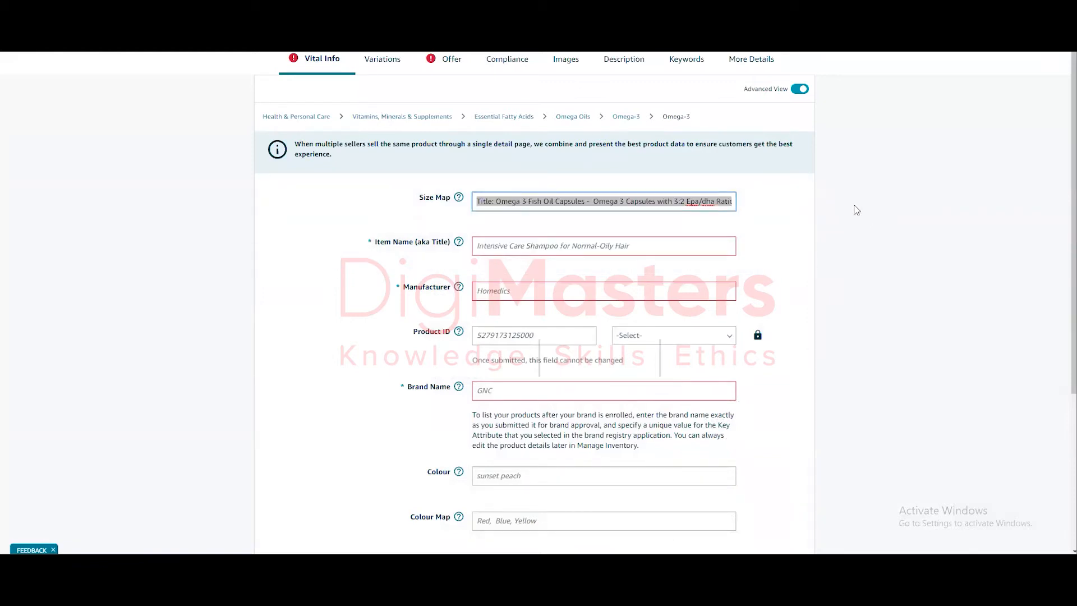
{"action": "left_click", "coordinate": [497, 200]}
{"action": "left_click_drag", "start_coordinate": [497, 200], "coordinate": [472, 205]}
{"action": "key", "text": "BackSpace"}
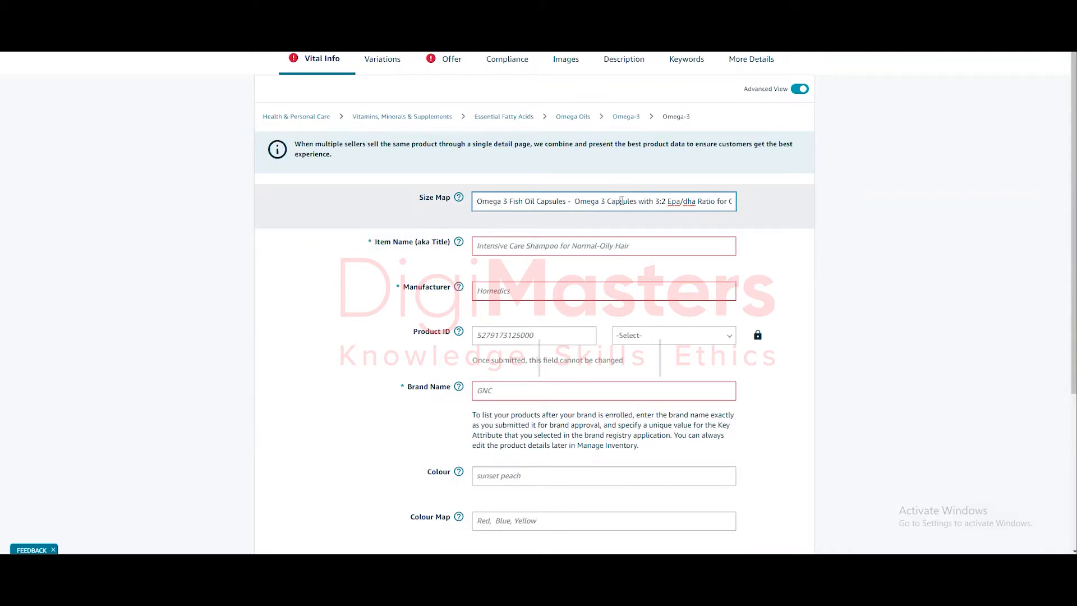
Step: Read through the pasted product title in the Size Map field from beginning to end
{"action": "left_click_drag", "start_coordinate": [621, 200], "coordinate": [802, 225]}
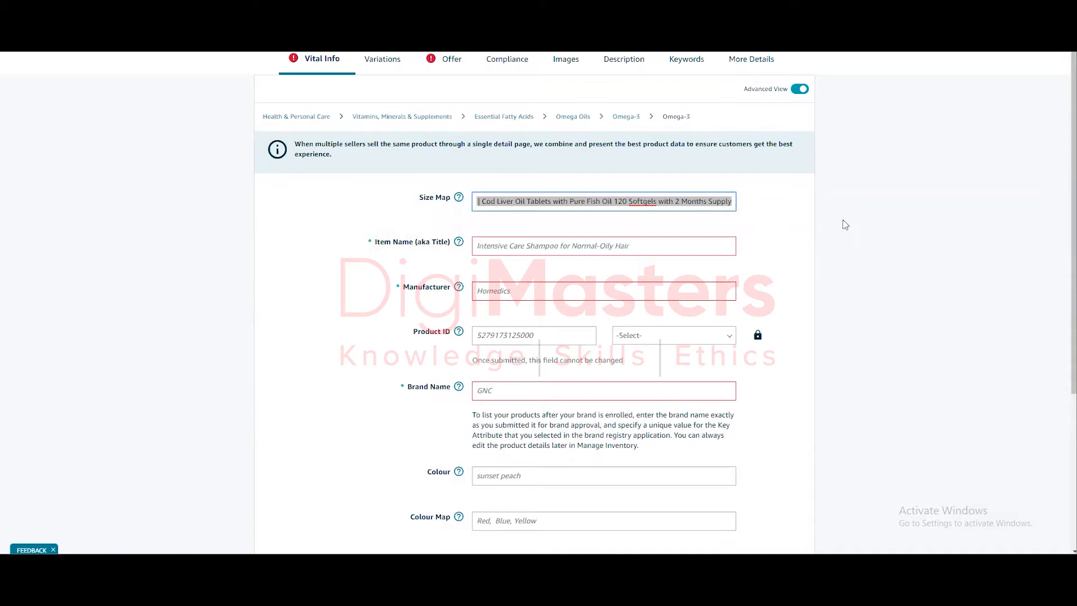
{"action": "left_click", "coordinate": [674, 188]}
{"action": "left_click_drag", "start_coordinate": [645, 201], "coordinate": [461, 190]}
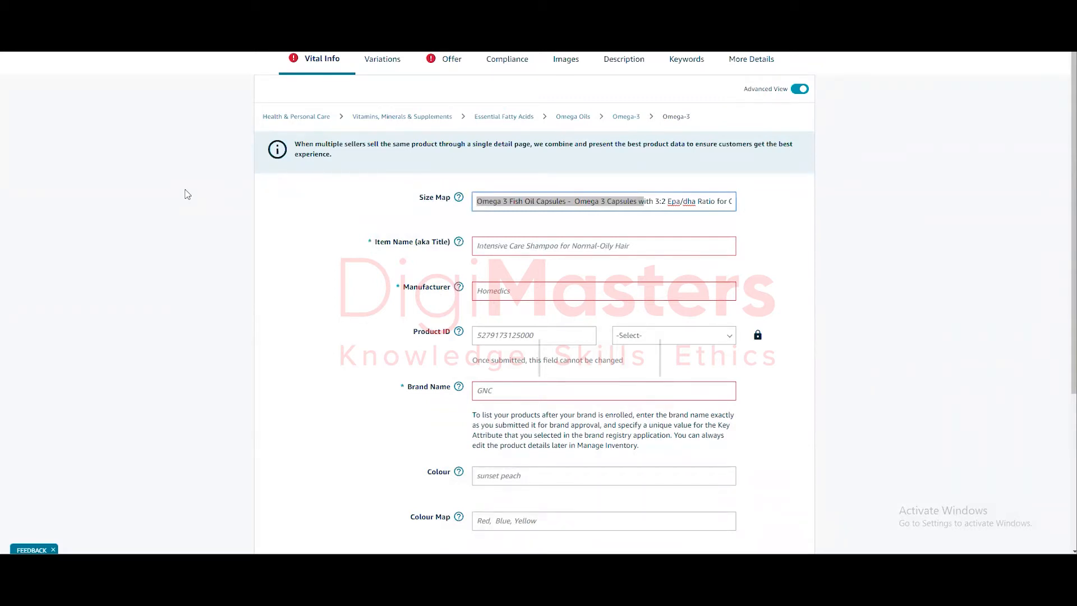
{"action": "left_click", "coordinate": [494, 200]}
{"action": "left_click_drag", "start_coordinate": [479, 204], "coordinate": [712, 223]}
{"action": "left_click", "coordinate": [696, 202]}
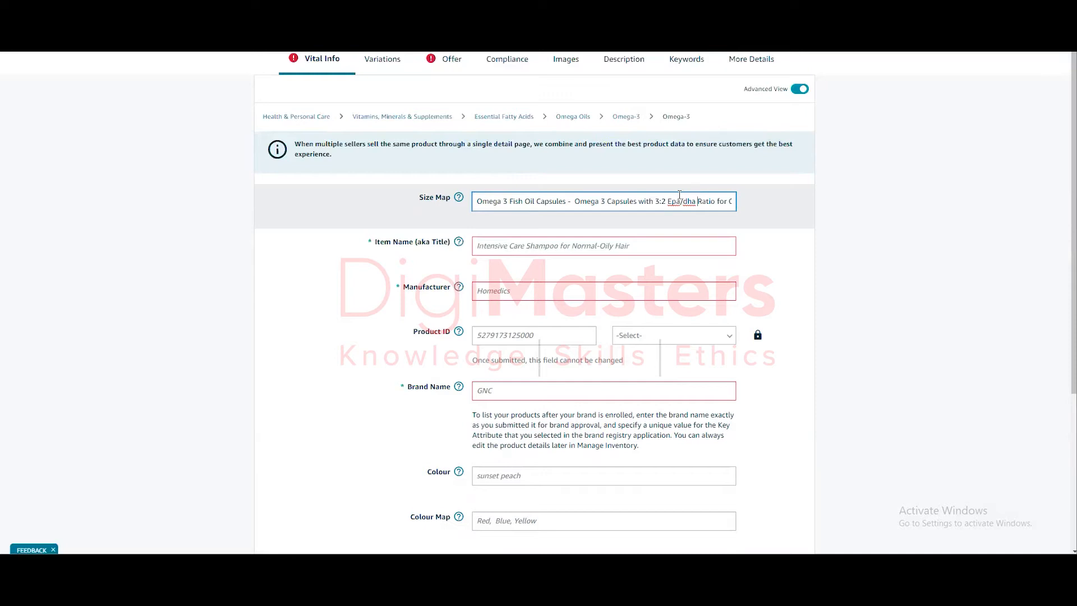
{"action": "left_click_drag", "start_coordinate": [559, 201], "coordinate": [447, 206]}
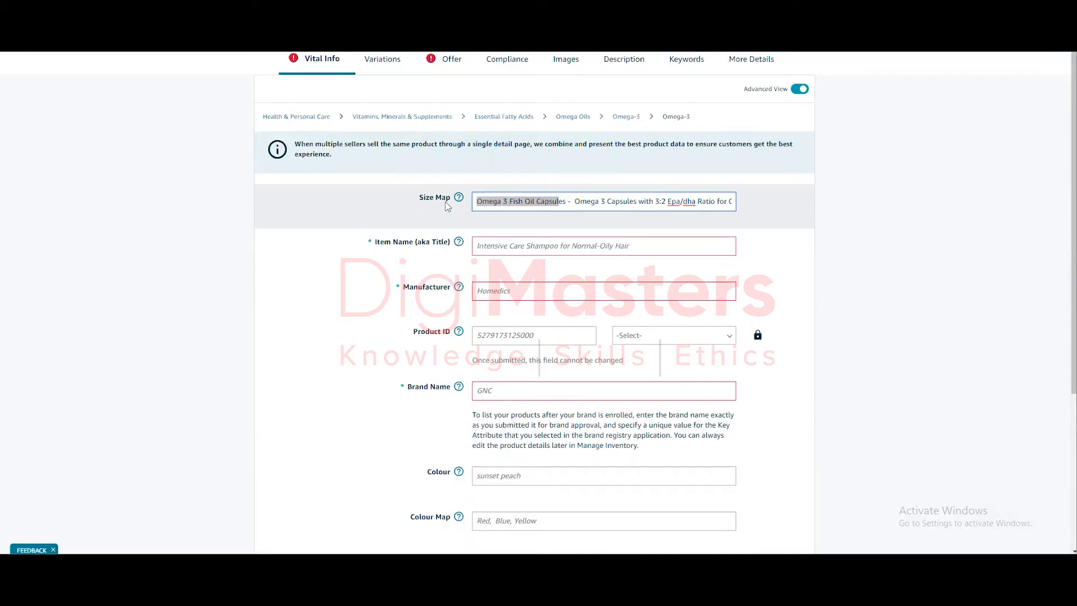
{"action": "left_click_drag", "start_coordinate": [554, 205], "coordinate": [565, 204]}
{"action": "left_click", "coordinate": [564, 202]}
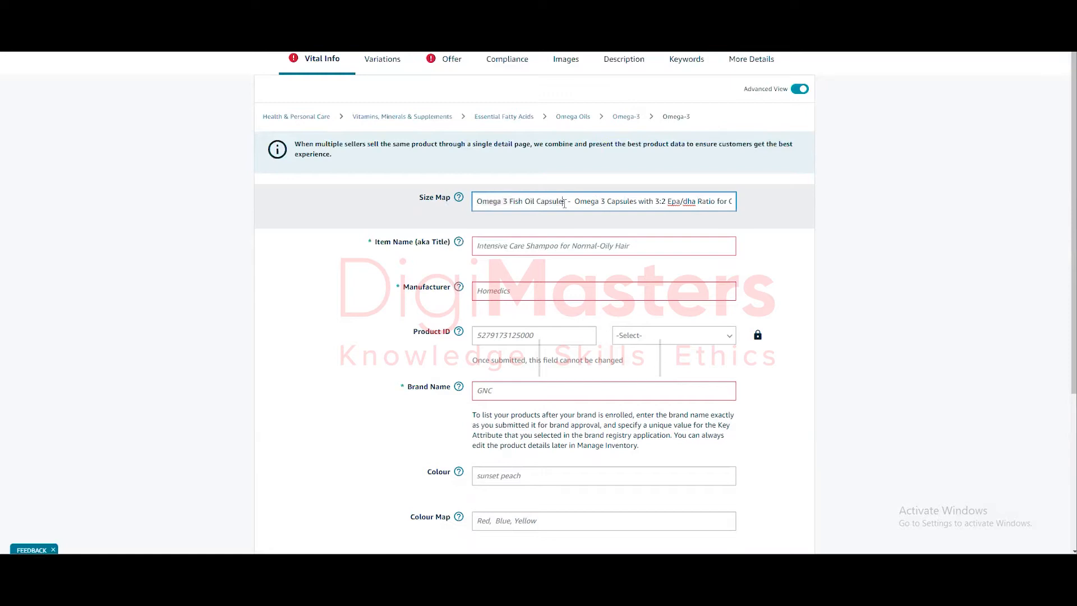
{"action": "left_click_drag", "start_coordinate": [564, 203], "coordinate": [758, 217]}
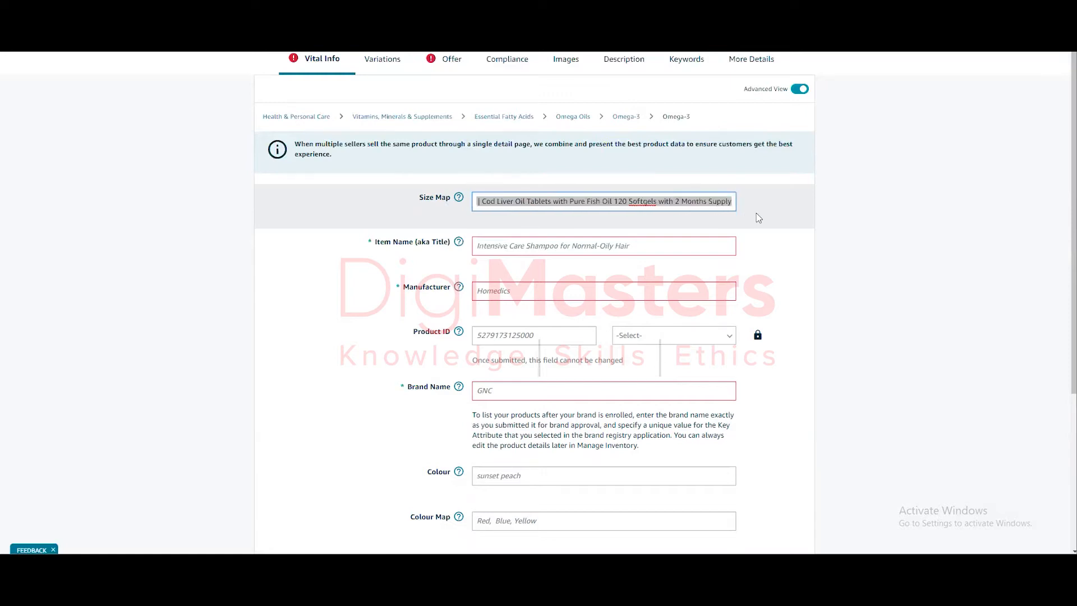
{"action": "left_click", "coordinate": [897, 258]}
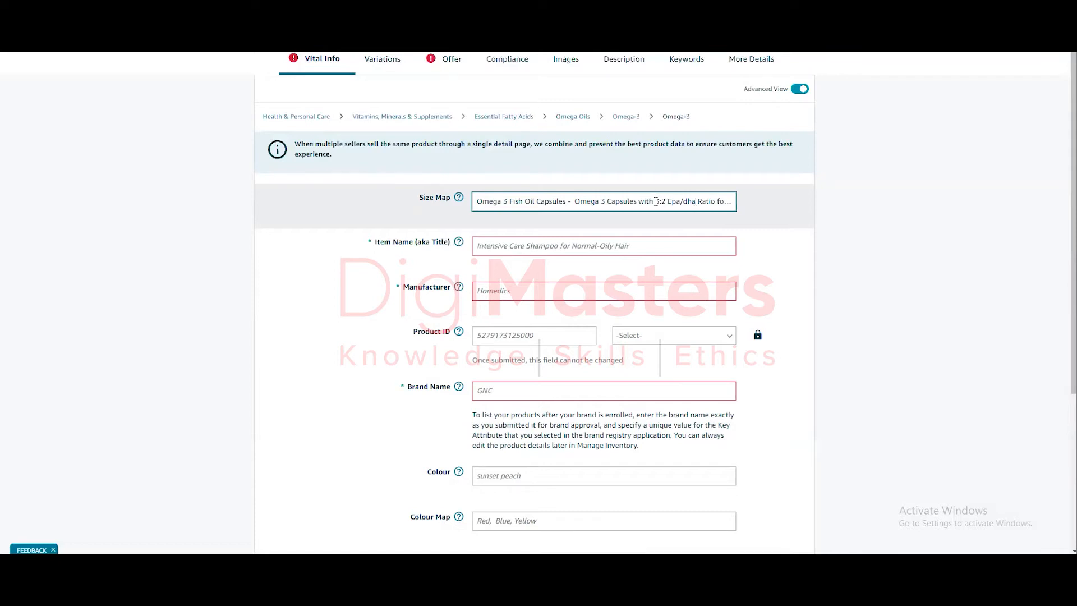
Step: Move the product title from the Size Map field to the Item Name (aka Title) field, leaving Size Map empty
{"action": "left_click", "coordinate": [593, 207]}
{"action": "key", "text": "ctrl+a"}
{"action": "key", "text": "ctrl+c"}
{"action": "key", "text": "BackSpace"}
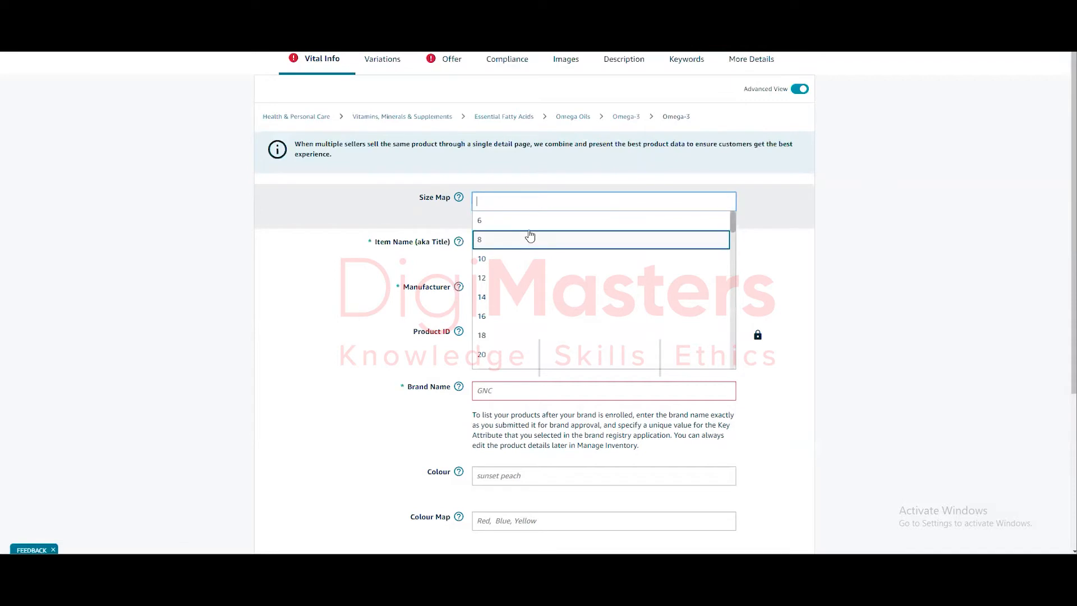
{"action": "left_click", "coordinate": [531, 271]}
{"action": "left_click", "coordinate": [506, 248]}
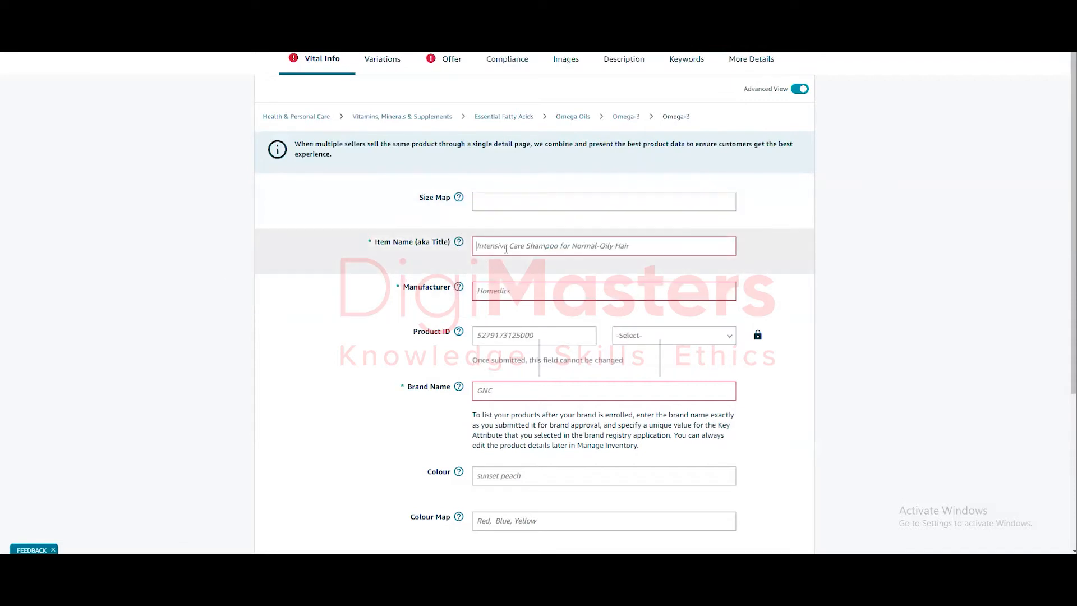
{"action": "key", "text": "ctrl+v"}
{"action": "left_click", "coordinate": [158, 247]}
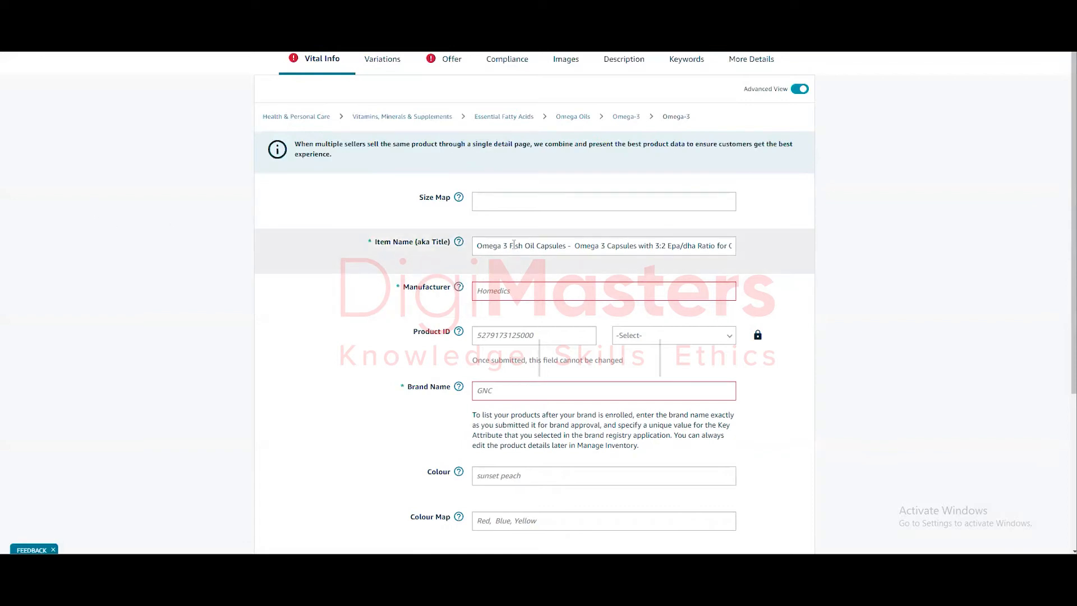
Step: Check the product title in the Item Name (aka Title) field from beginning to end, recopying it over itself
{"action": "left_click_drag", "start_coordinate": [514, 245], "coordinate": [752, 257]}
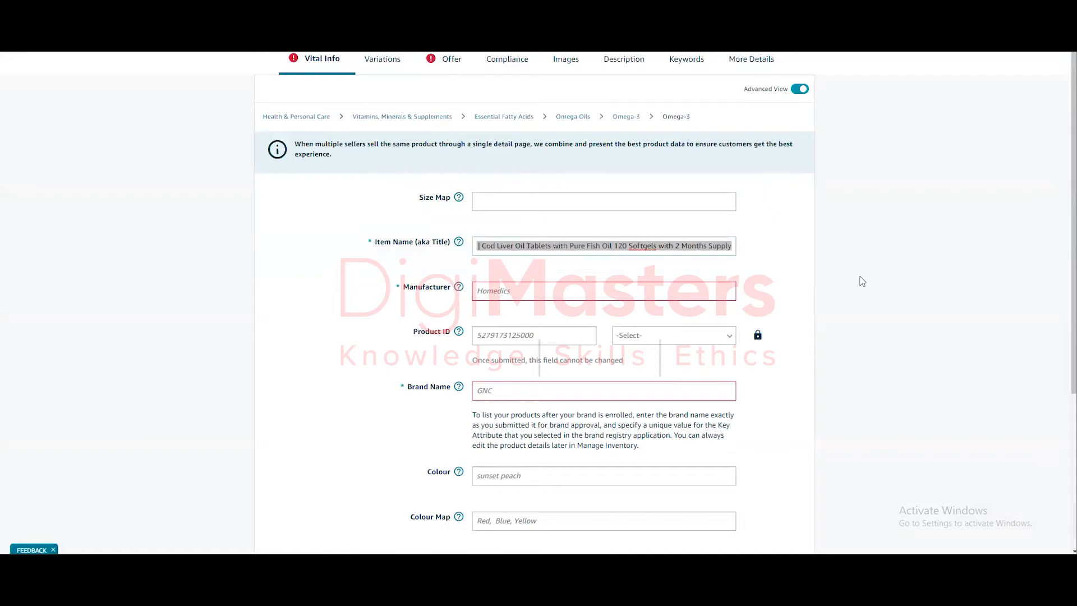
{"action": "left_click_drag", "start_coordinate": [593, 246], "coordinate": [449, 241]}
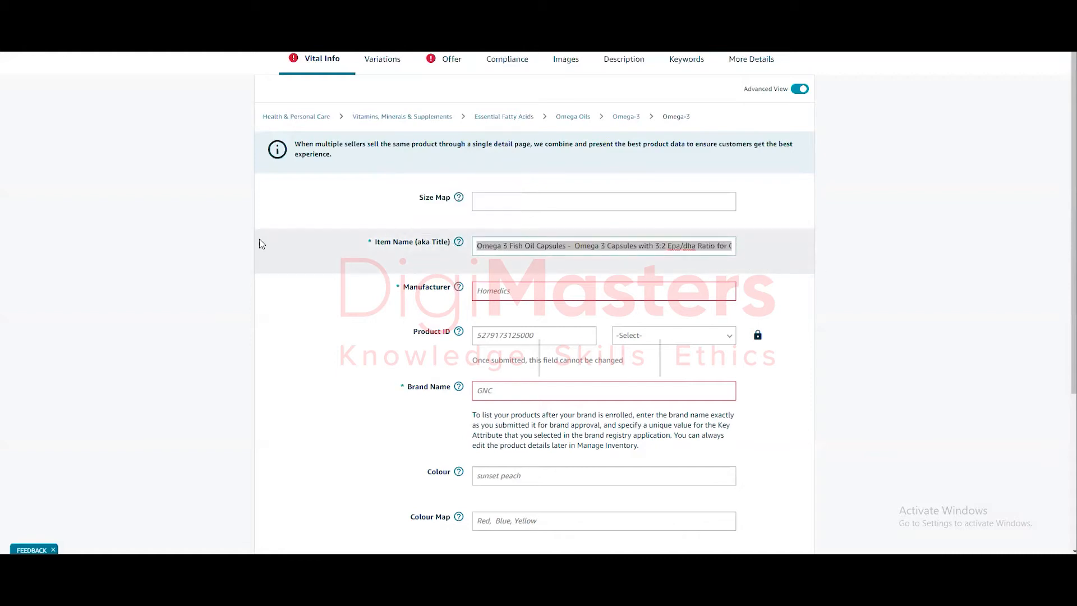
{"action": "left_click", "coordinate": [236, 246]}
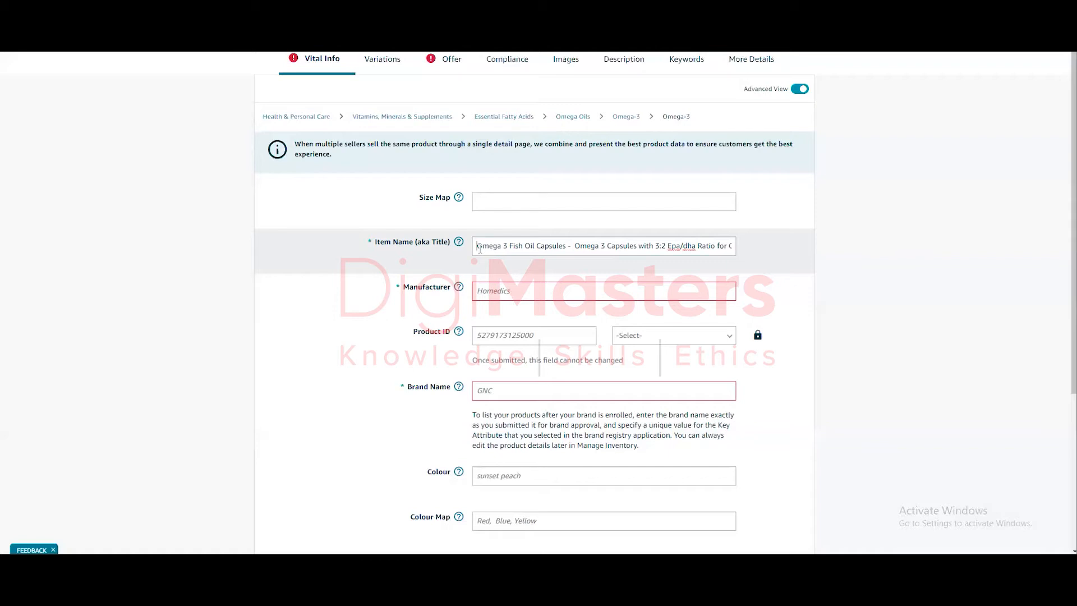
{"action": "left_click_drag", "start_coordinate": [480, 248], "coordinate": [782, 247]}
{"action": "key", "text": "ctrl+c"}
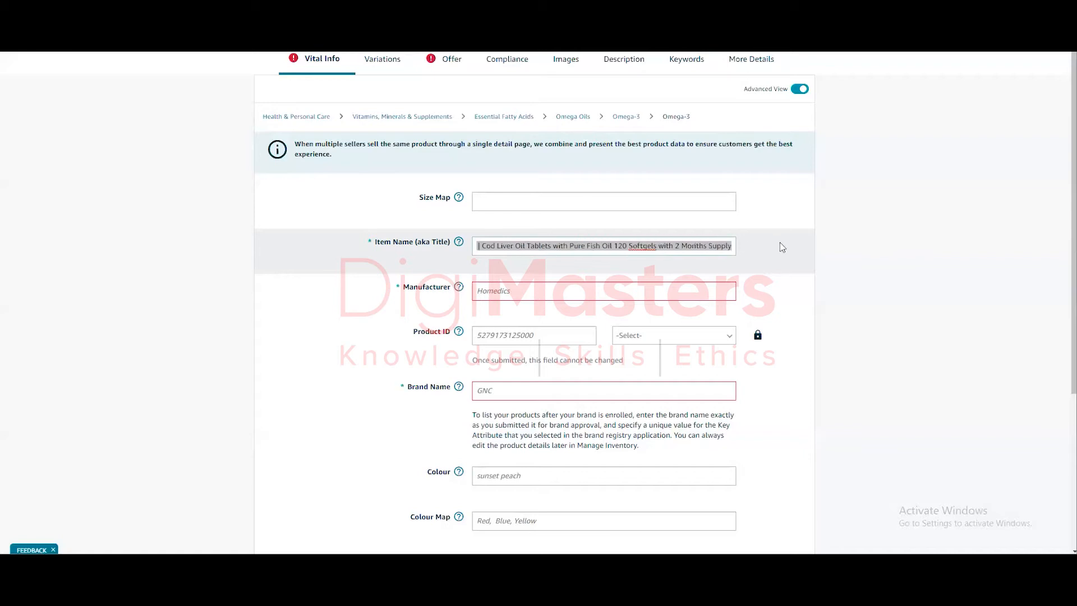
{"action": "left_click", "coordinate": [646, 246]}
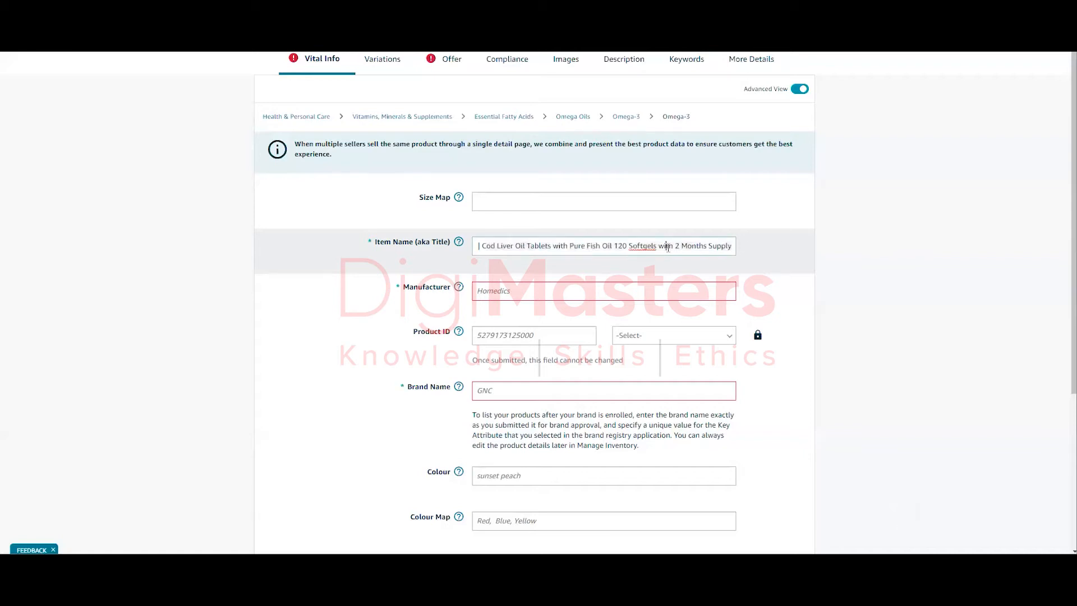
{"action": "key", "text": "ctrl+a"}
{"action": "key", "text": "ctrl+v"}
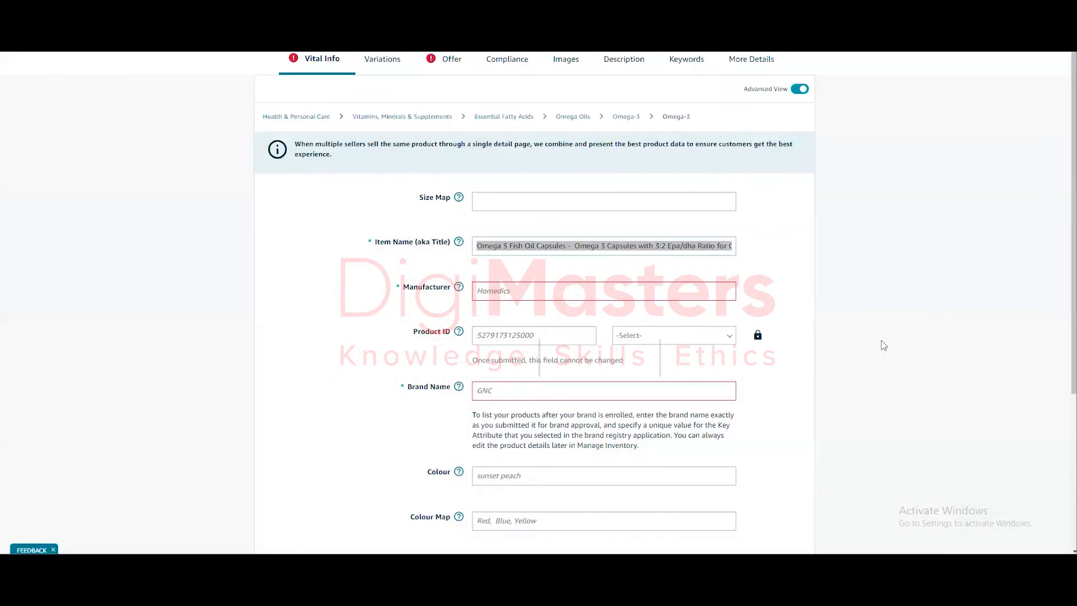
Step: Enter DigiMasters as the manufacturer of the fish oil listing
{"action": "scroll", "coordinate": [909, 271], "scroll_direction": "down", "scroll_amount": 2}
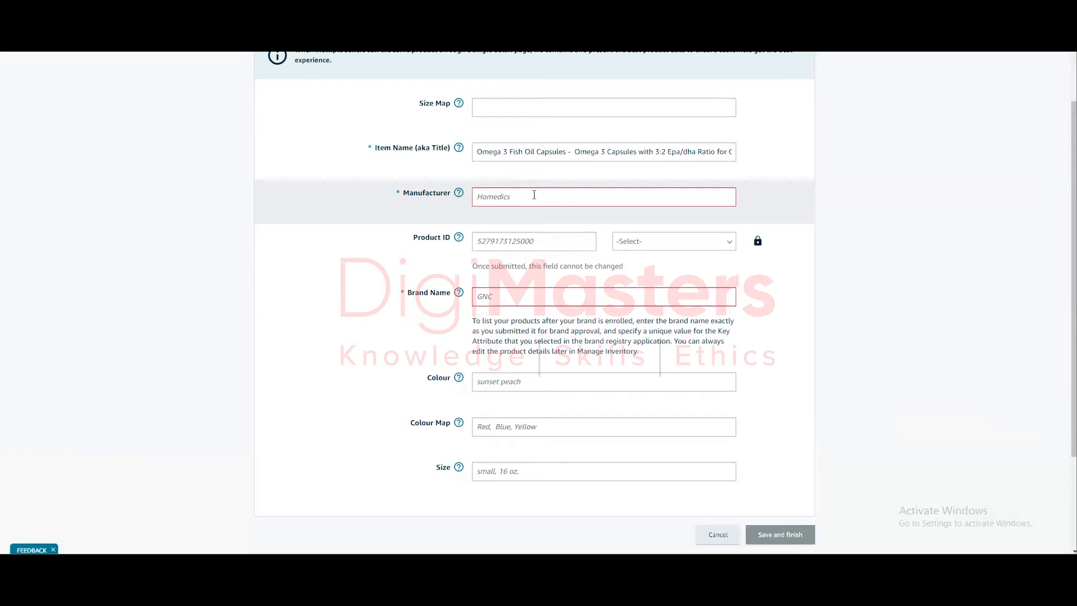
{"action": "left_click", "coordinate": [534, 194]}
{"action": "type", "text": "Digi"}
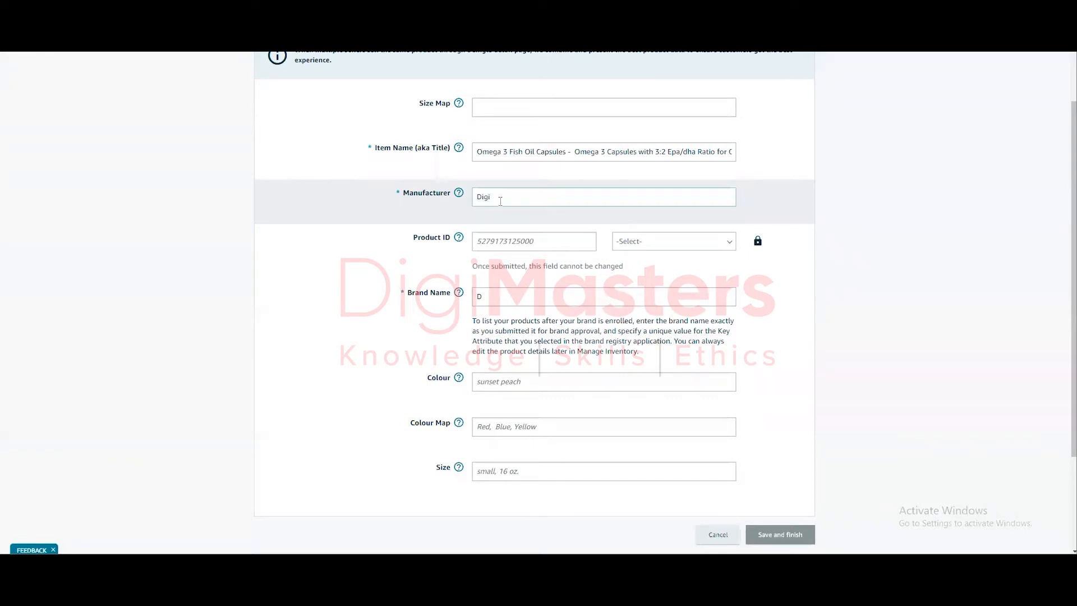
{"action": "type", "text": "Masters"}
{"action": "key", "text": "Tab"}
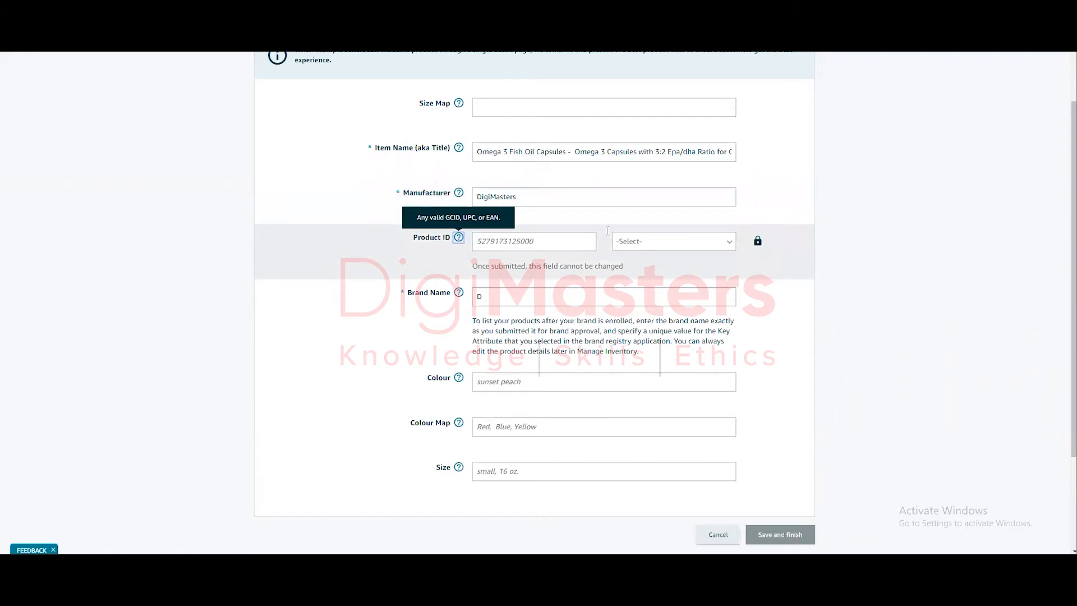
Step: Set the Product ID type to GTIN and complete the brand name as DigiMasters
{"action": "left_click", "coordinate": [724, 247]}
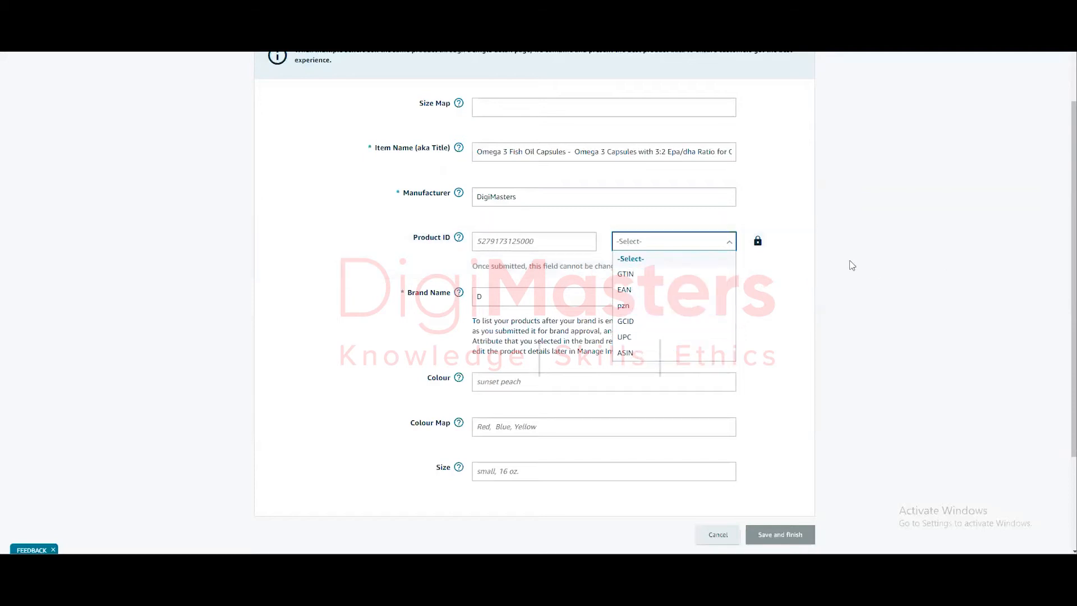
{"action": "left_click", "coordinate": [654, 275]}
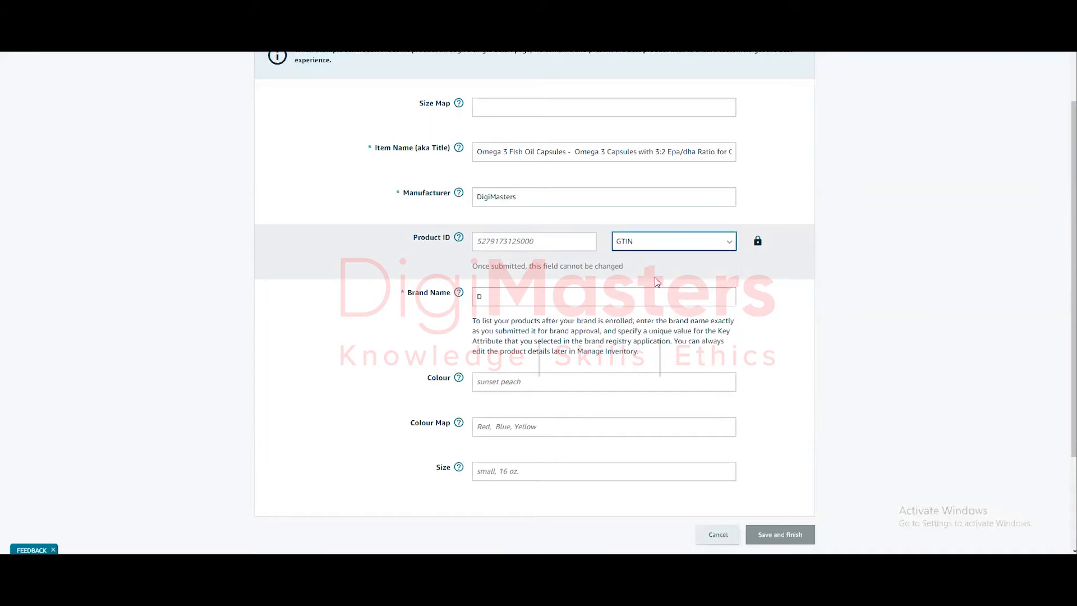
{"action": "left_click", "coordinate": [906, 252]}
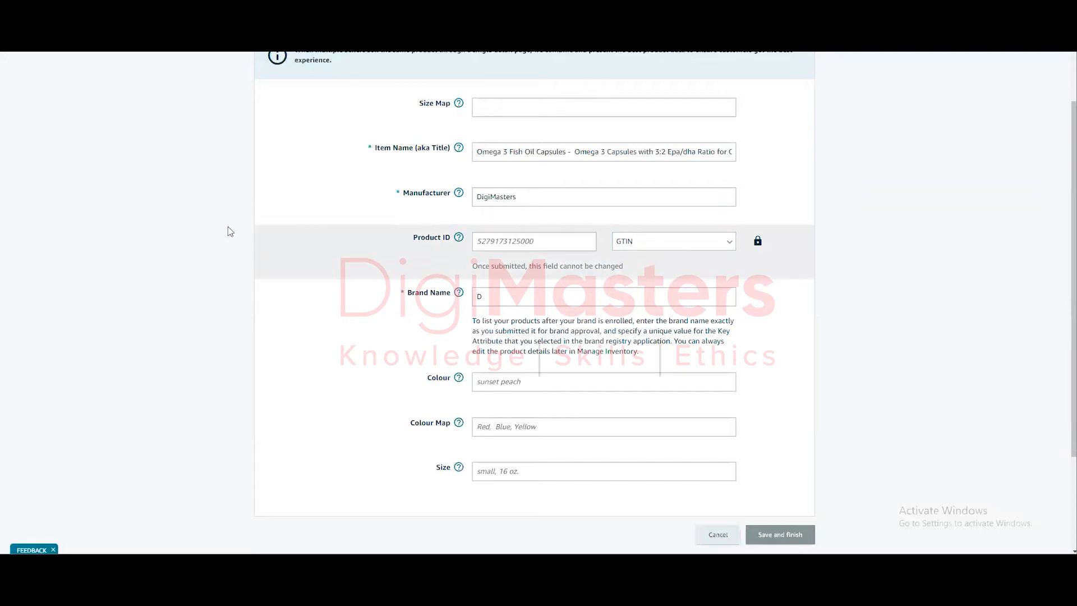
{"action": "left_click", "coordinate": [516, 295]}
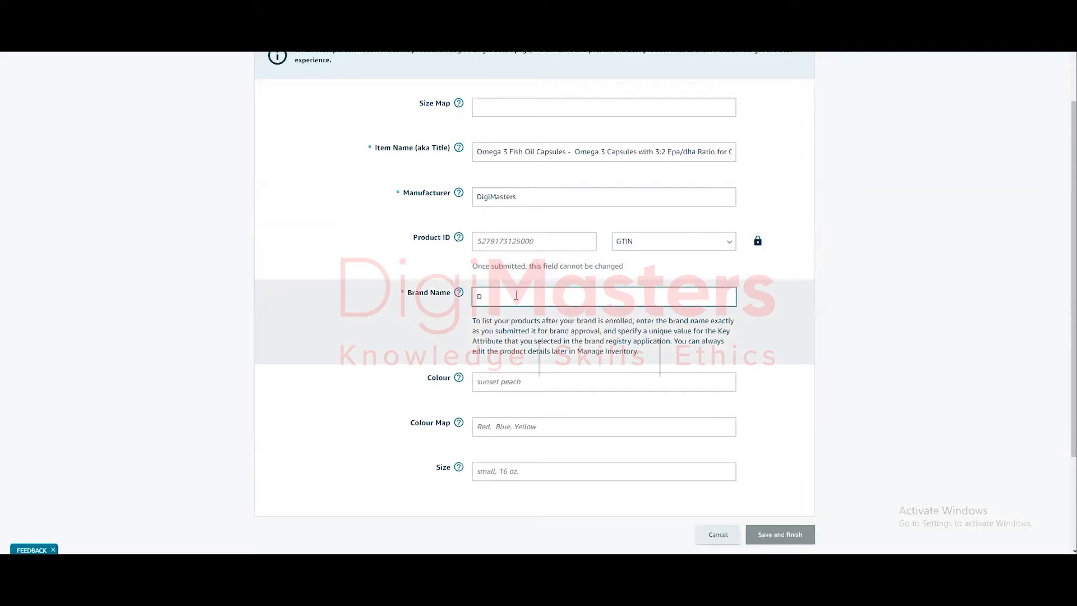
{"action": "type", "text": "DigiMasters"}
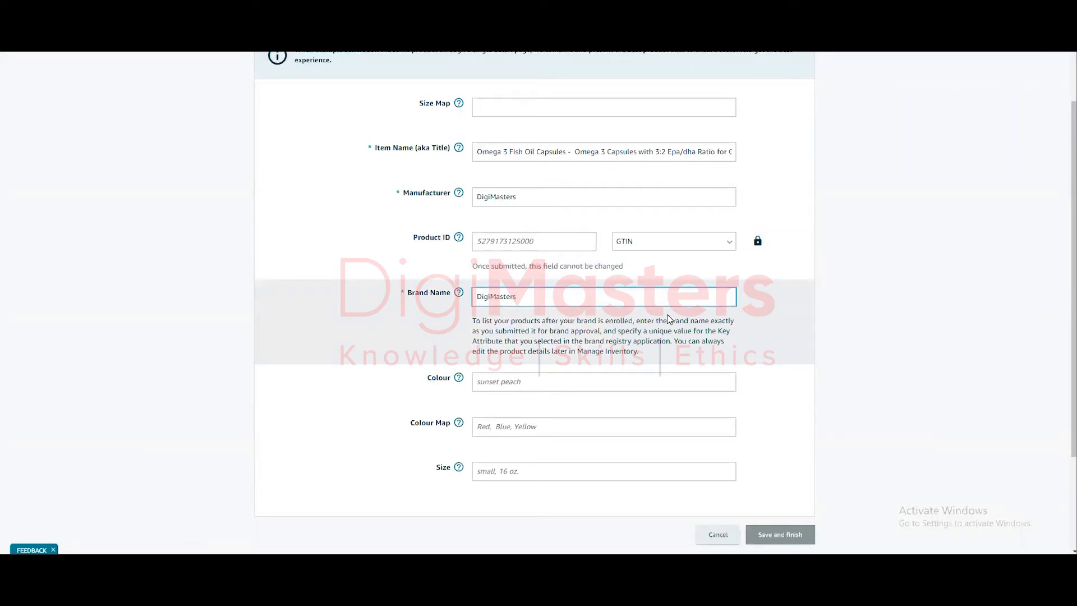
Step: Set both the Colour and the Colour Map of the product to Grey
{"action": "left_click", "coordinate": [527, 386]}
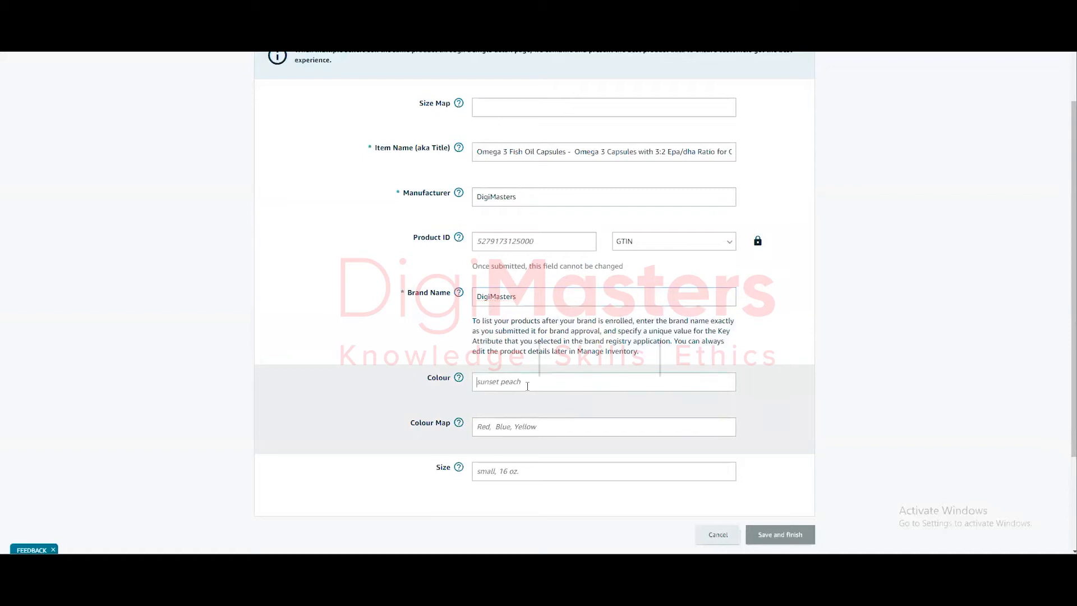
{"action": "type", "text": "Grey"}
{"action": "left_click", "coordinate": [510, 425]}
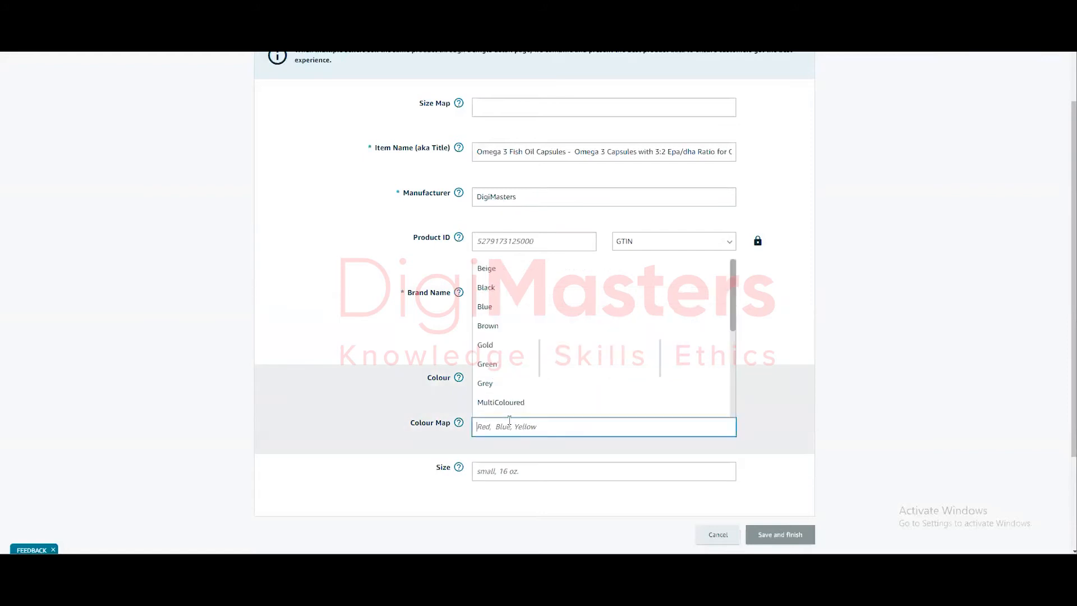
{"action": "left_click", "coordinate": [486, 387]}
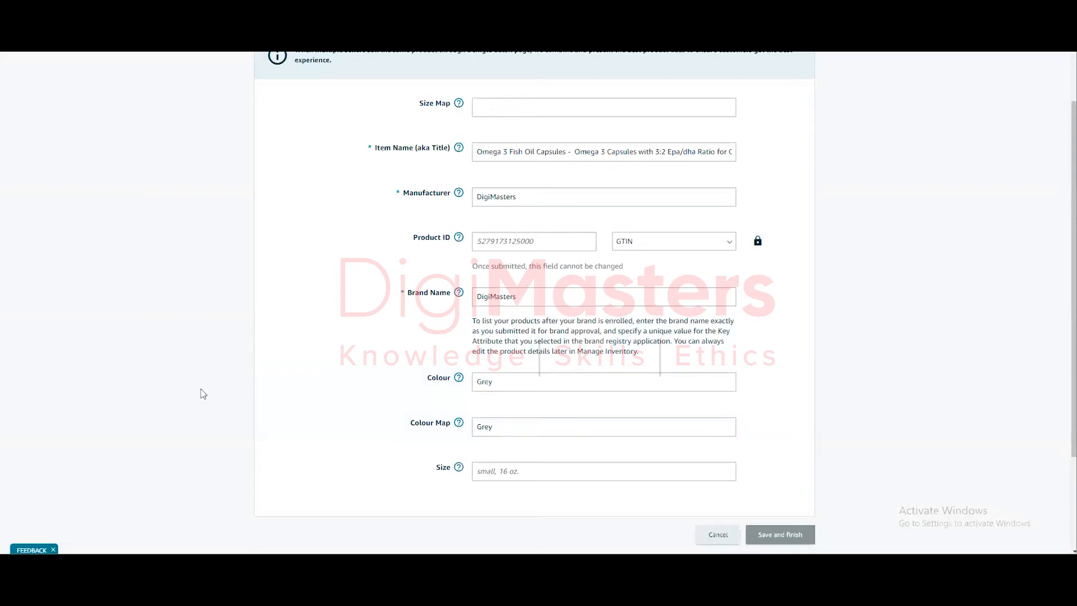
Step: Go to the listing's variations section and set the Variations Theme to Color
{"action": "scroll", "coordinate": [200, 399], "scroll_direction": "down", "scroll_amount": 2}
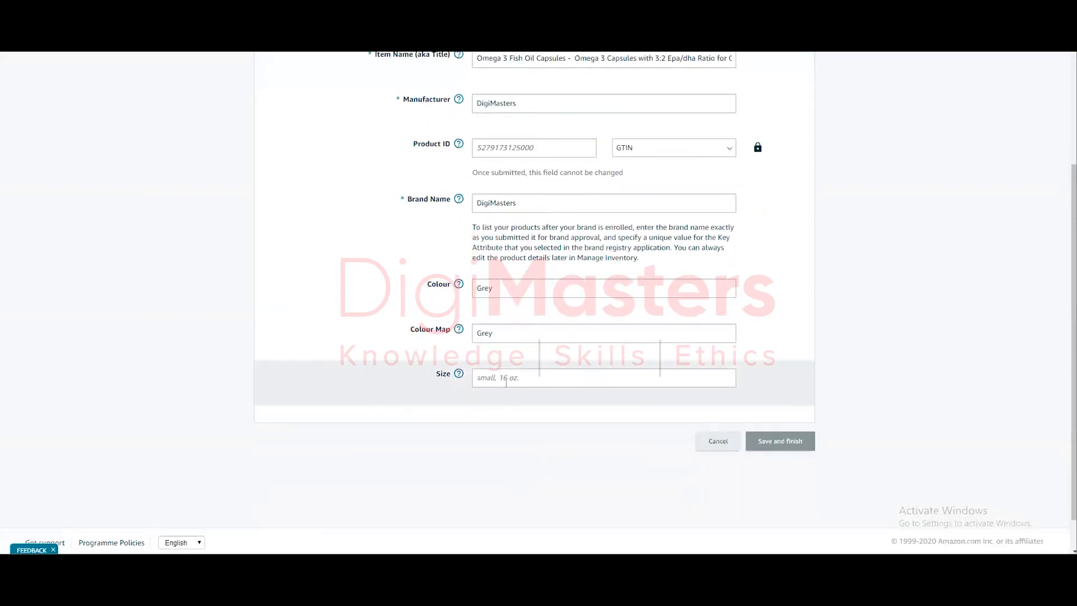
{"action": "scroll", "coordinate": [505, 377], "scroll_direction": "up", "scroll_amount": 4}
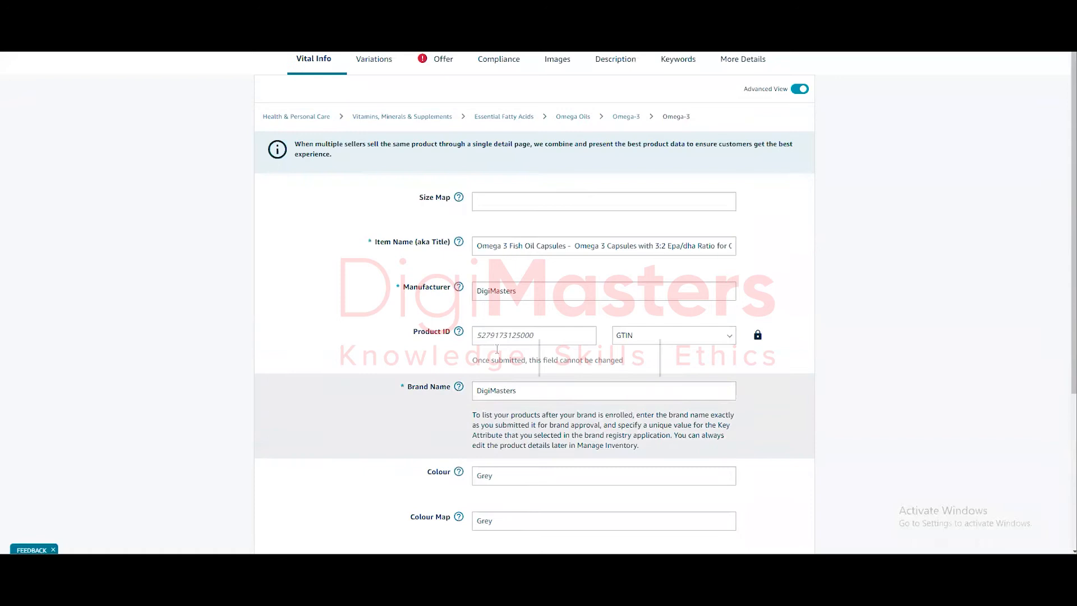
{"action": "left_click", "coordinate": [373, 60]}
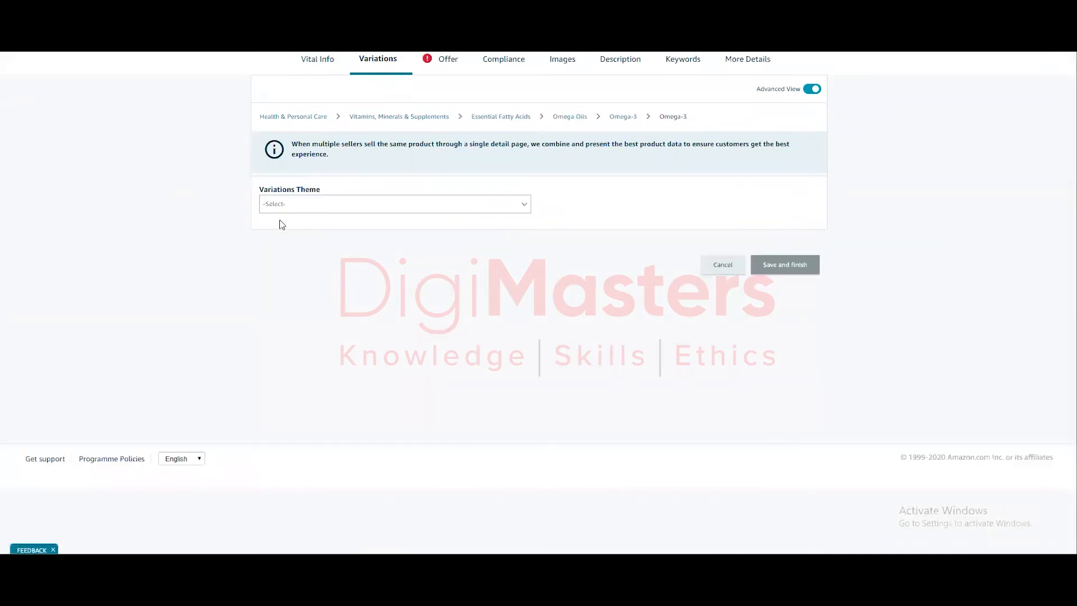
{"action": "left_click", "coordinate": [418, 216]}
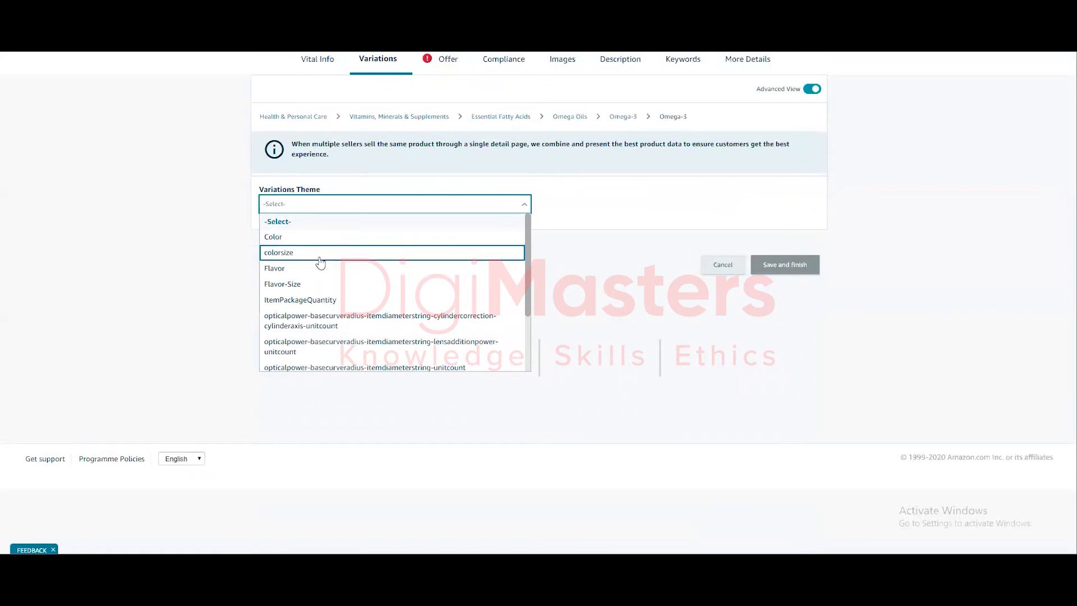
{"action": "scroll", "coordinate": [321, 262], "scroll_direction": "down", "scroll_amount": 2}
{"action": "scroll", "coordinate": [321, 262], "scroll_direction": "up", "scroll_amount": 2}
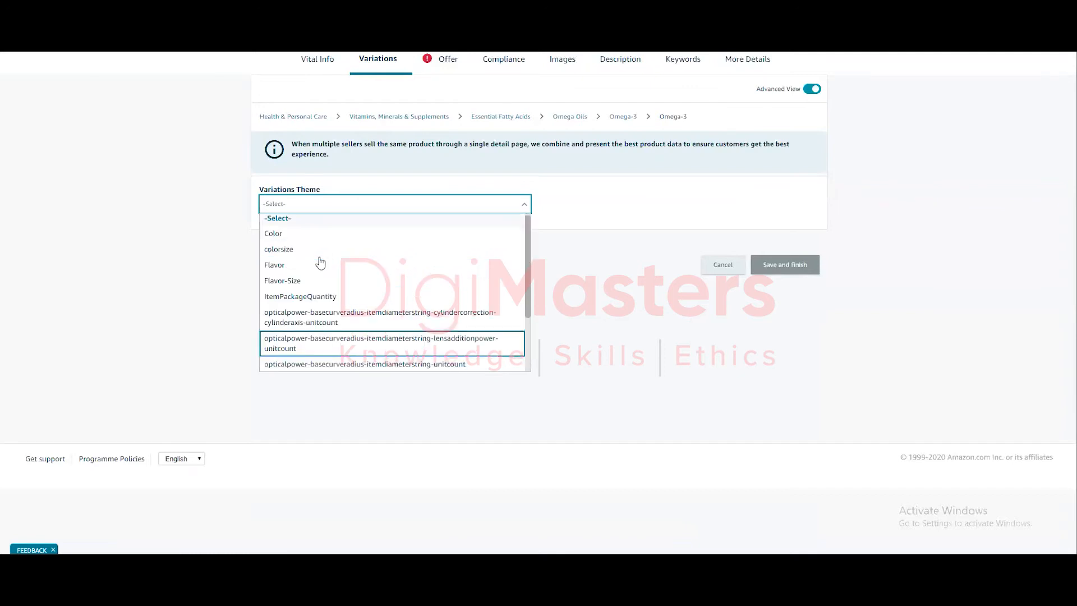
{"action": "left_click", "coordinate": [285, 238]}
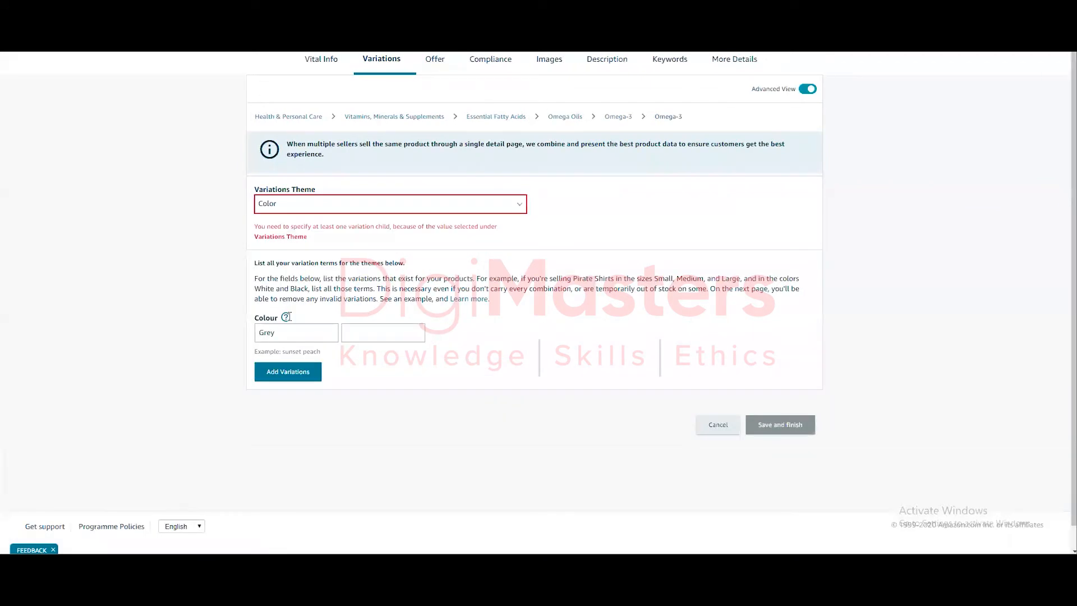
Step: Enter Black and White as further colour terms beside Grey and add the variations to the listing
{"action": "left_click", "coordinate": [365, 329]}
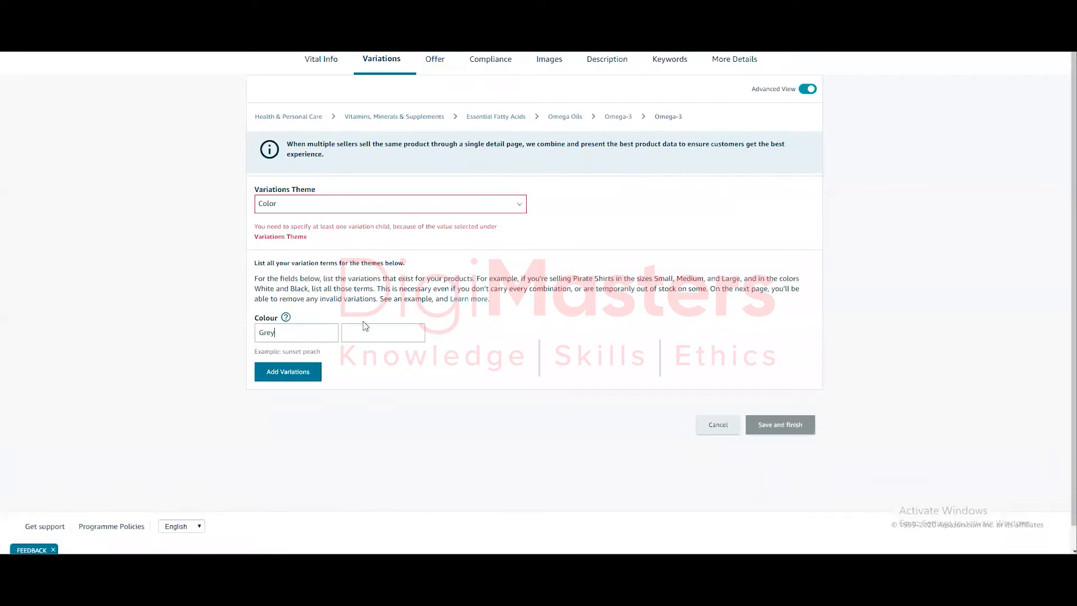
{"action": "type", "text": "Black"}
{"action": "left_click", "coordinate": [454, 333]}
{"action": "type", "text": "White"}
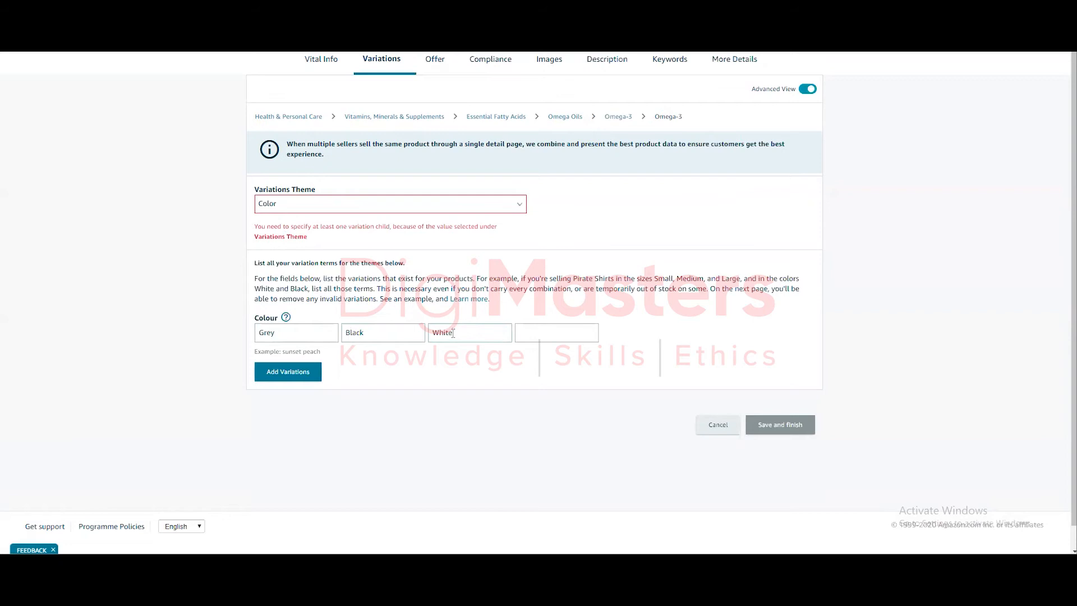
{"action": "left_click", "coordinate": [286, 375]}
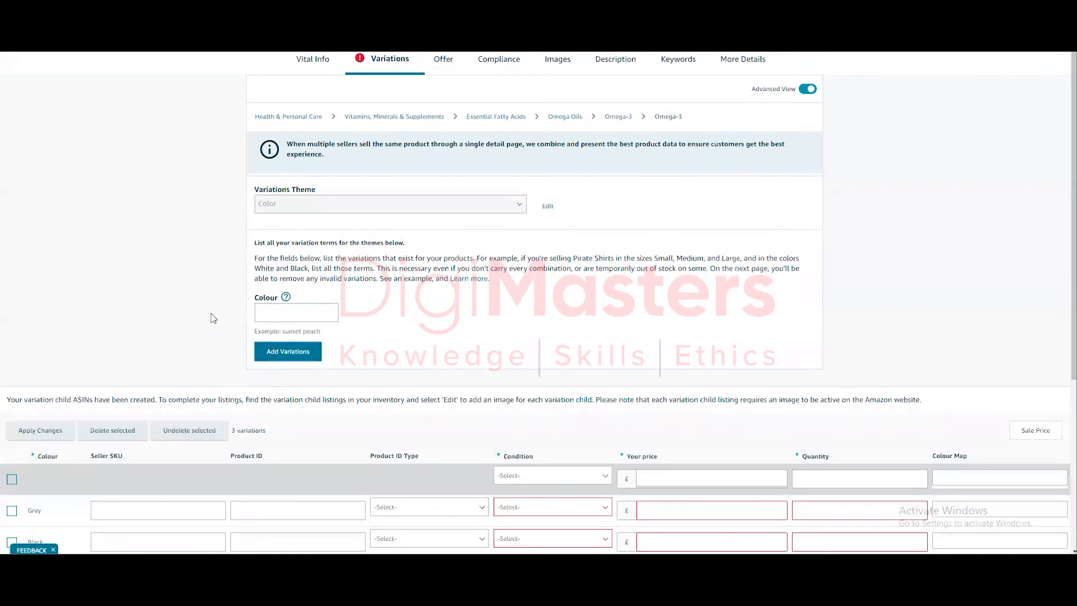
Step: Examine the Seller SKU, Product ID and Product ID Type options in the colour variations table
{"action": "scroll", "coordinate": [211, 317], "scroll_direction": "down", "scroll_amount": 4}
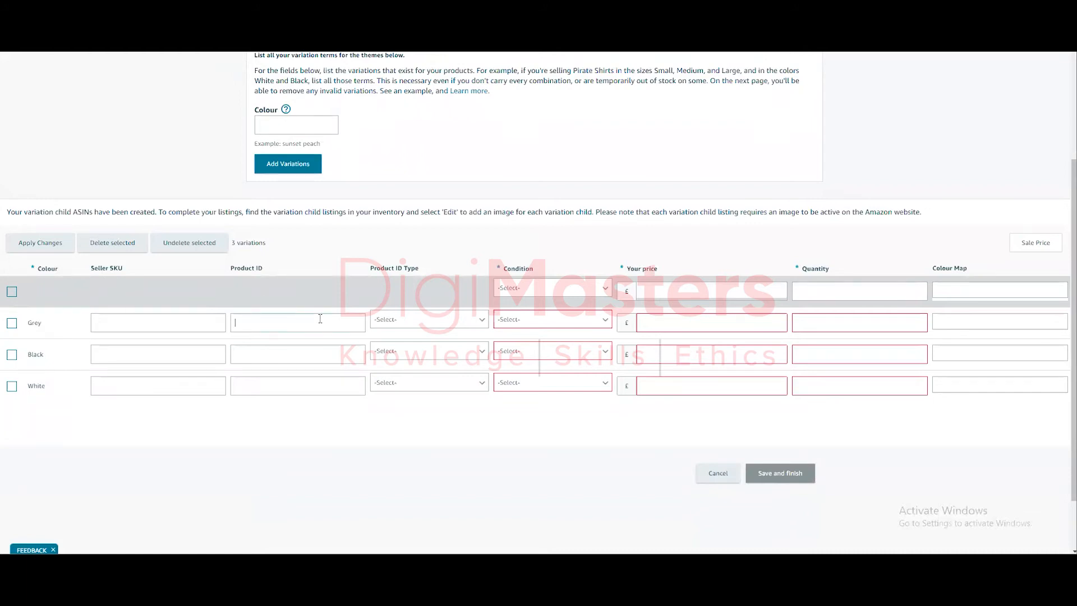
{"action": "left_click", "coordinate": [289, 322]}
{"action": "left_click", "coordinate": [476, 317]}
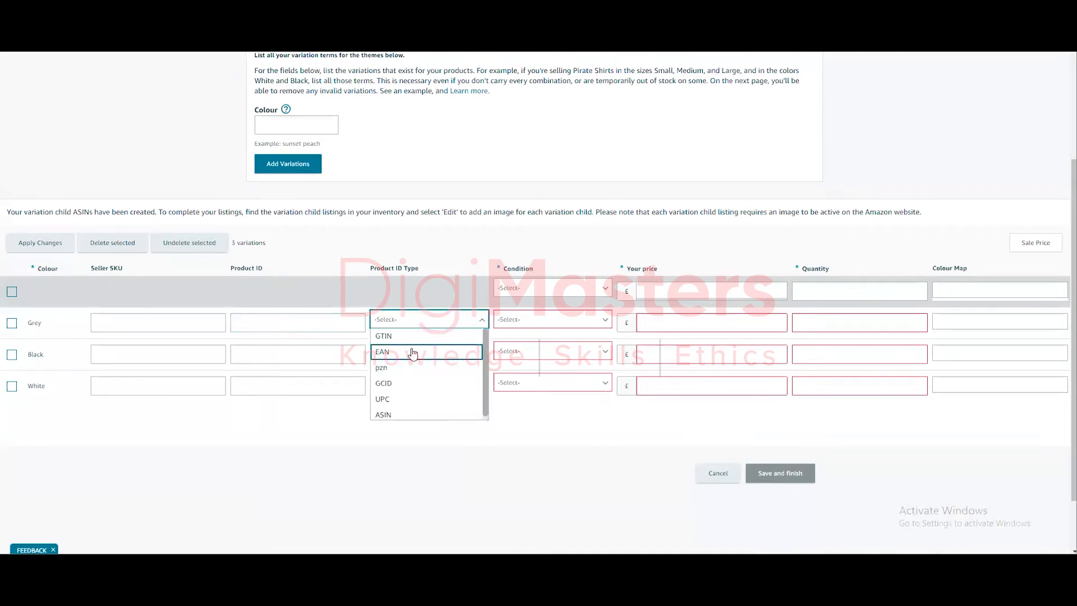
{"action": "left_click", "coordinate": [324, 325]}
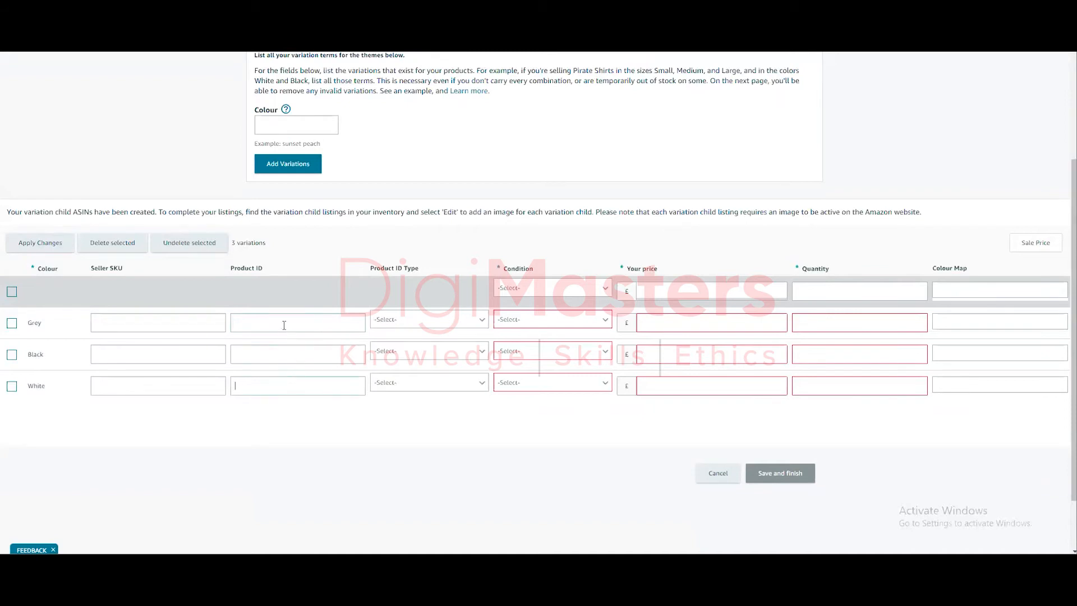
{"action": "left_click", "coordinate": [149, 316]}
Step: Set the condition of the Grey and Black variations to New
{"action": "left_click", "coordinate": [544, 320]}
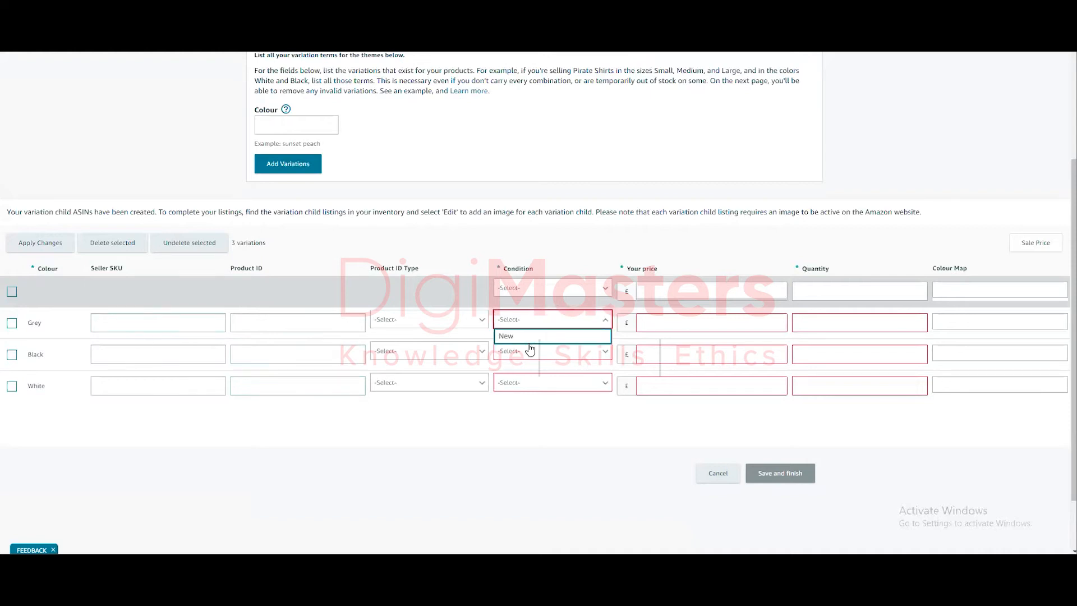
{"action": "left_click", "coordinate": [547, 349]}
{"action": "left_click", "coordinate": [547, 350]}
{"action": "left_click", "coordinate": [532, 371]}
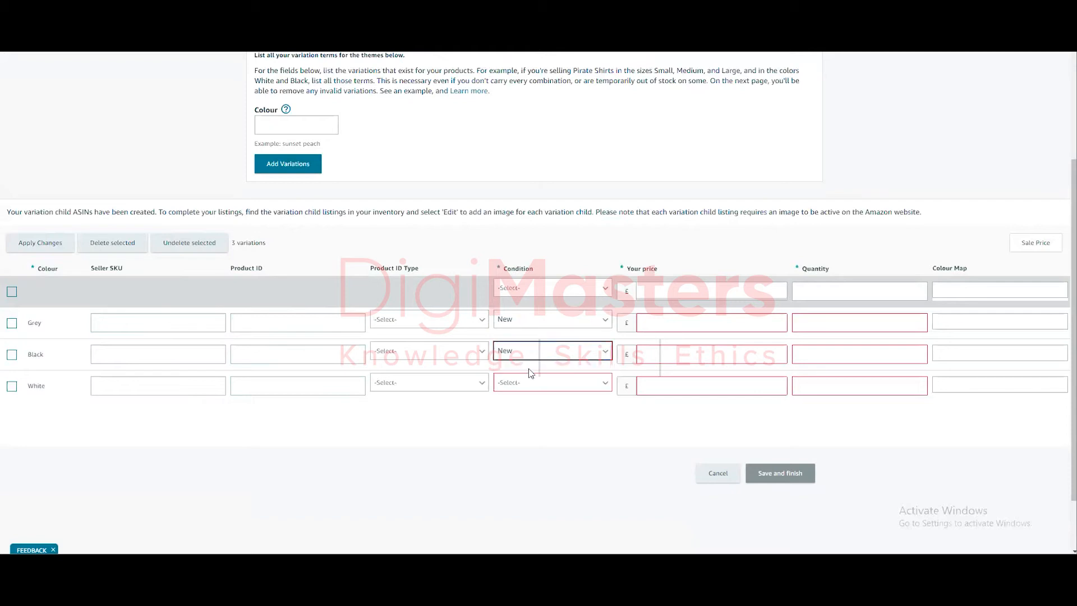
Step: Select all the colour variations in the table and mark them as deleted
{"action": "scroll", "coordinate": [635, 343], "scroll_direction": "up", "scroll_amount": 3}
{"action": "scroll", "coordinate": [636, 343], "scroll_direction": "down", "scroll_amount": 3}
{"action": "left_click", "coordinate": [12, 291]}
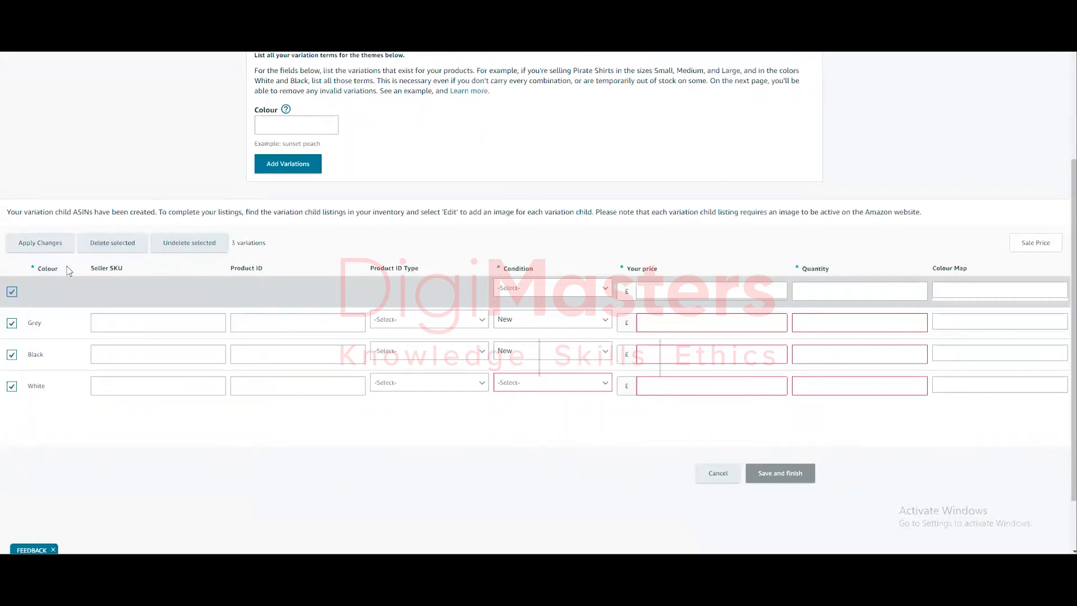
{"action": "left_click", "coordinate": [108, 251]}
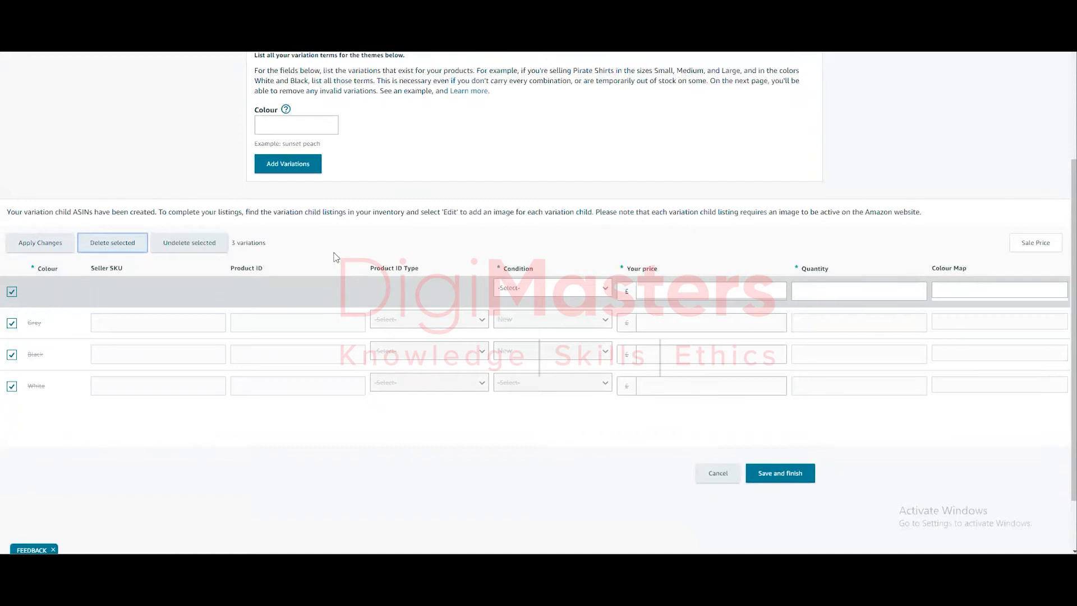
{"action": "scroll", "coordinate": [335, 257], "scroll_direction": "up", "scroll_amount": 3}
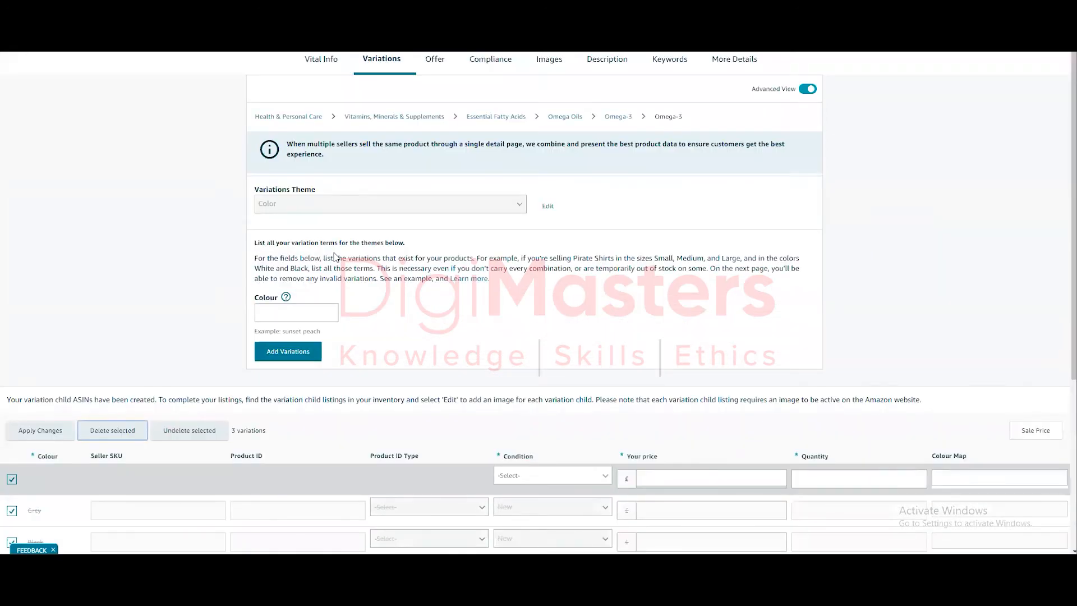
{"action": "scroll", "coordinate": [114, 219], "scroll_direction": "down", "scroll_amount": 2}
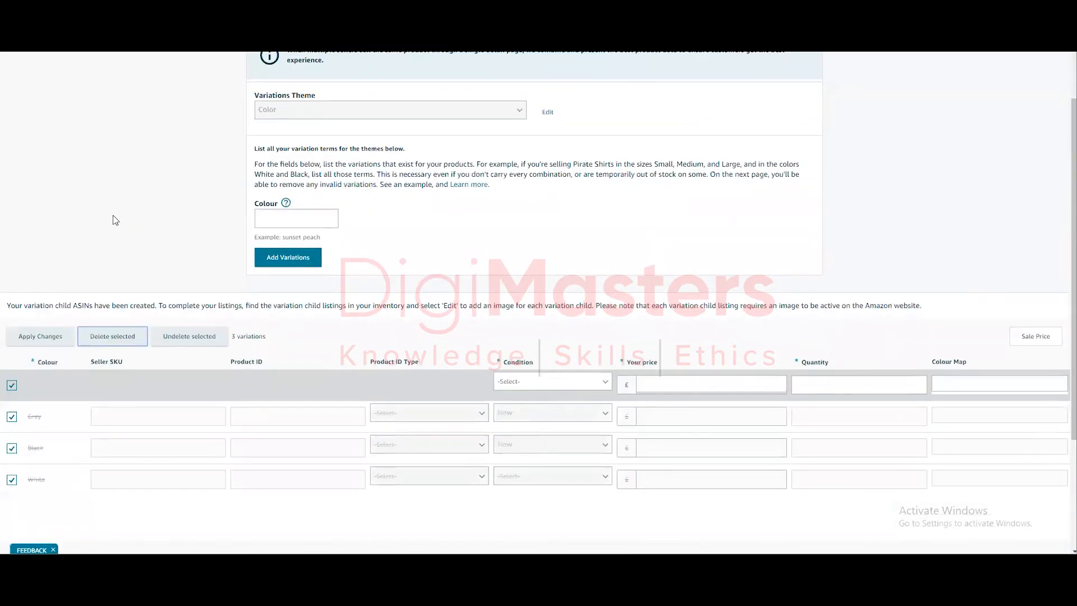
Step: Edit the variations theme and delete all existing colour variations from the listing
{"action": "left_click", "coordinate": [548, 113]}
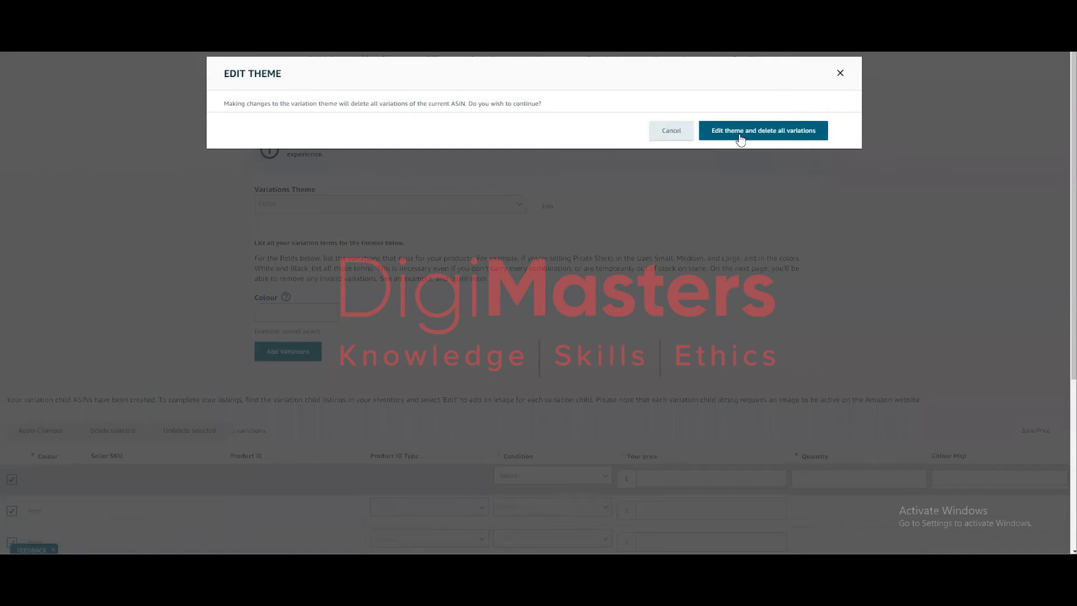
{"action": "left_click", "coordinate": [741, 133]}
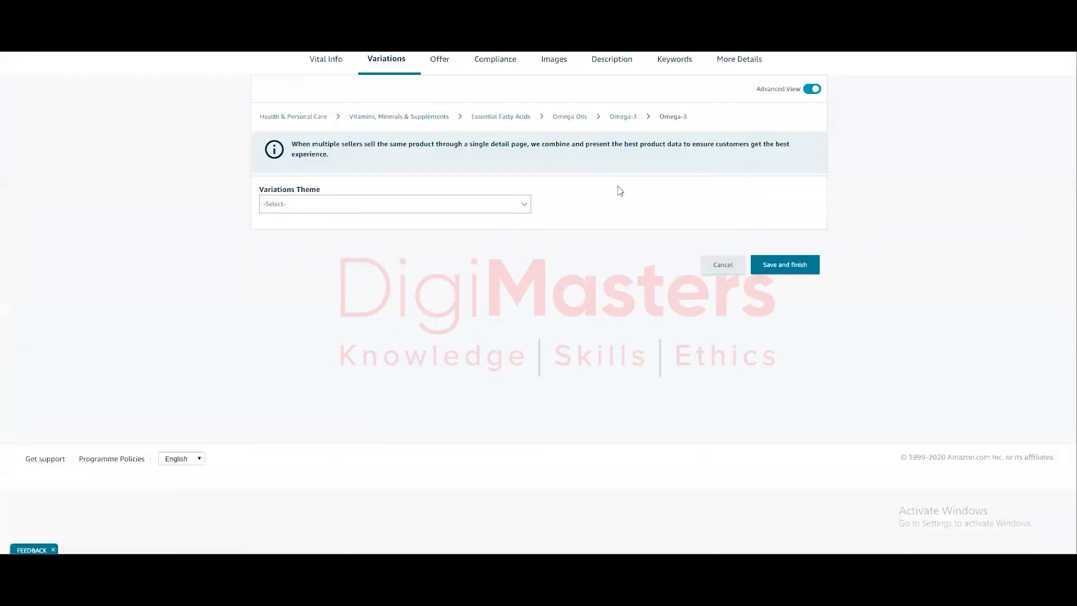
Step: In the offer details, set the Seller SKU to Masterclass 123 and the condition to New
{"action": "left_click", "coordinate": [439, 66]}
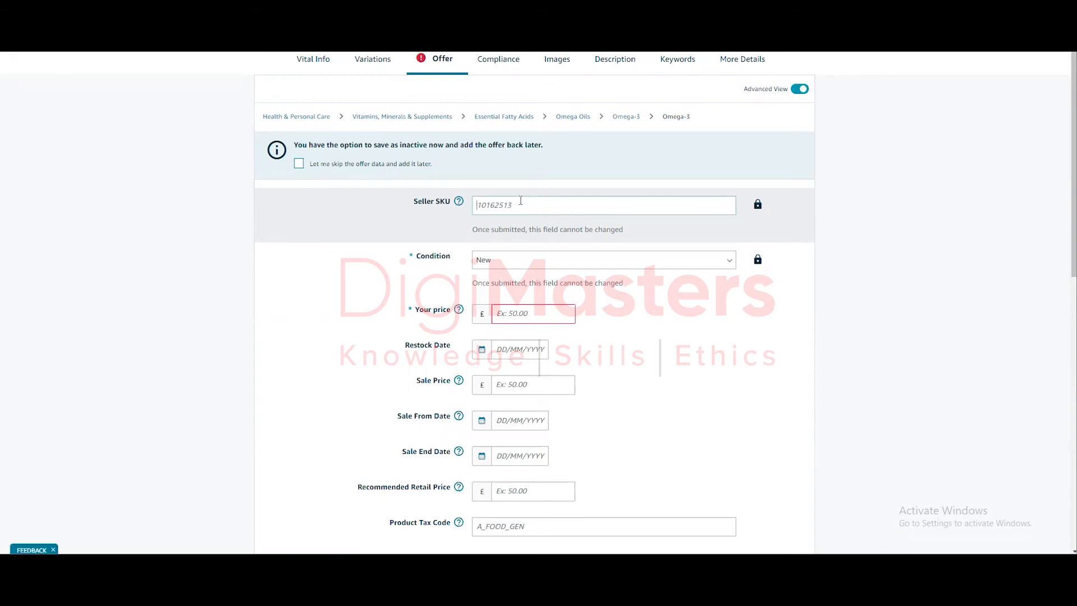
{"action": "type", "text": "Masterclass 123"}
{"action": "left_click", "coordinate": [621, 261]}
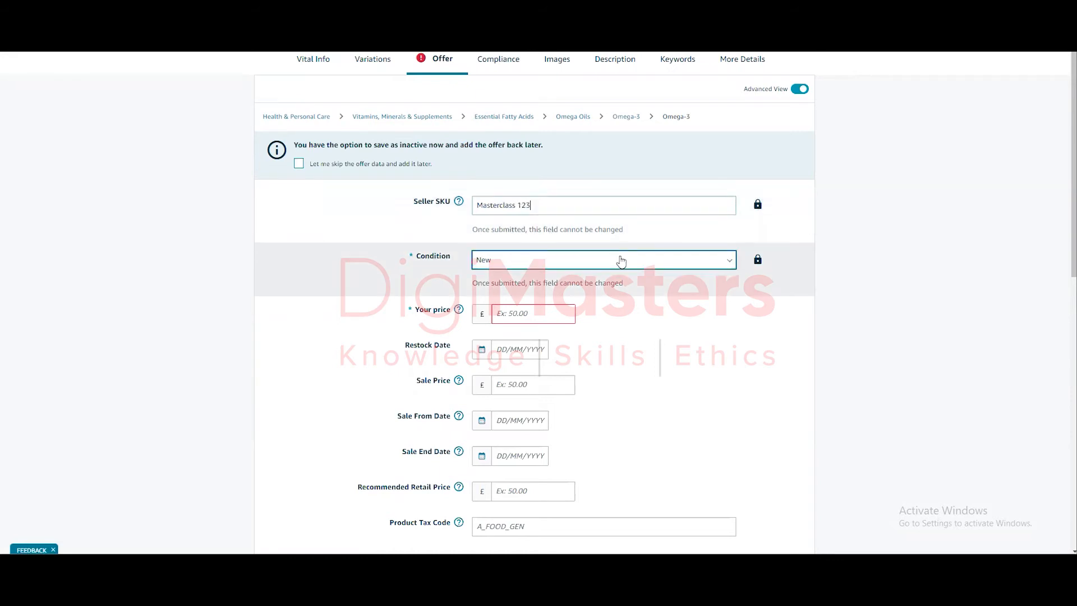
{"action": "left_click", "coordinate": [547, 260]}
{"action": "left_click", "coordinate": [486, 294]}
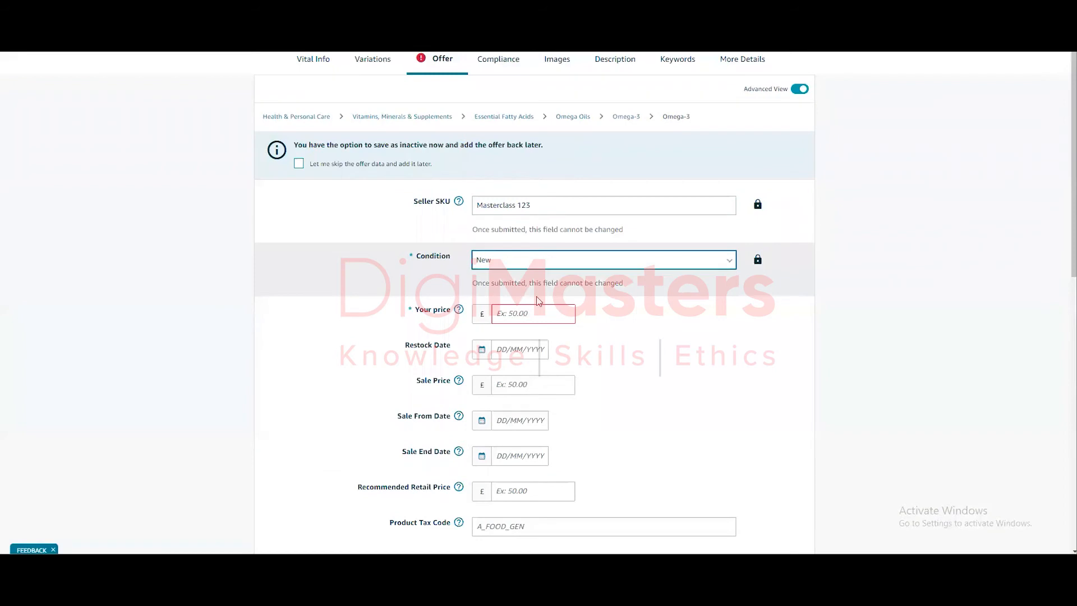
Step: Set the offer's price to £15.99
{"action": "left_click", "coordinate": [514, 319]}
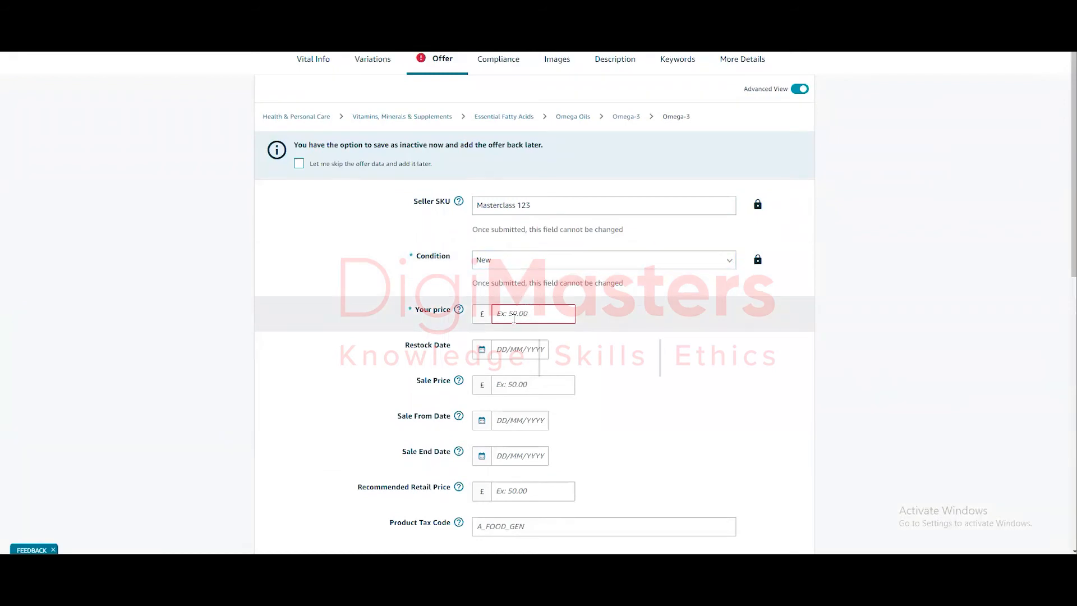
{"action": "type", "text": "15.99"}
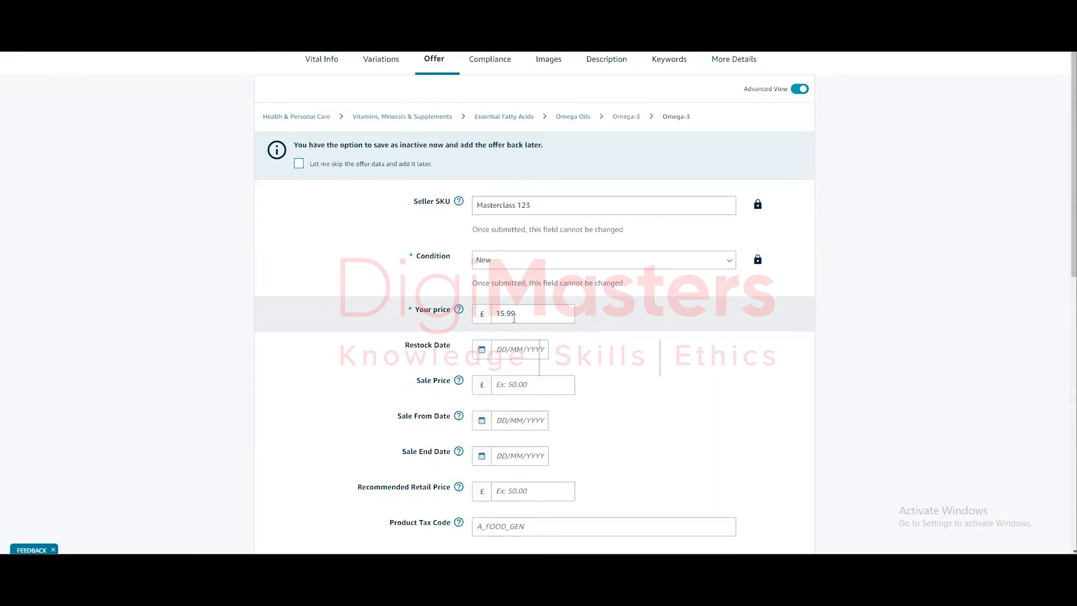
{"action": "scroll", "coordinate": [513, 319], "scroll_direction": "down", "scroll_amount": 2}
{"action": "left_click", "coordinate": [507, 258]}
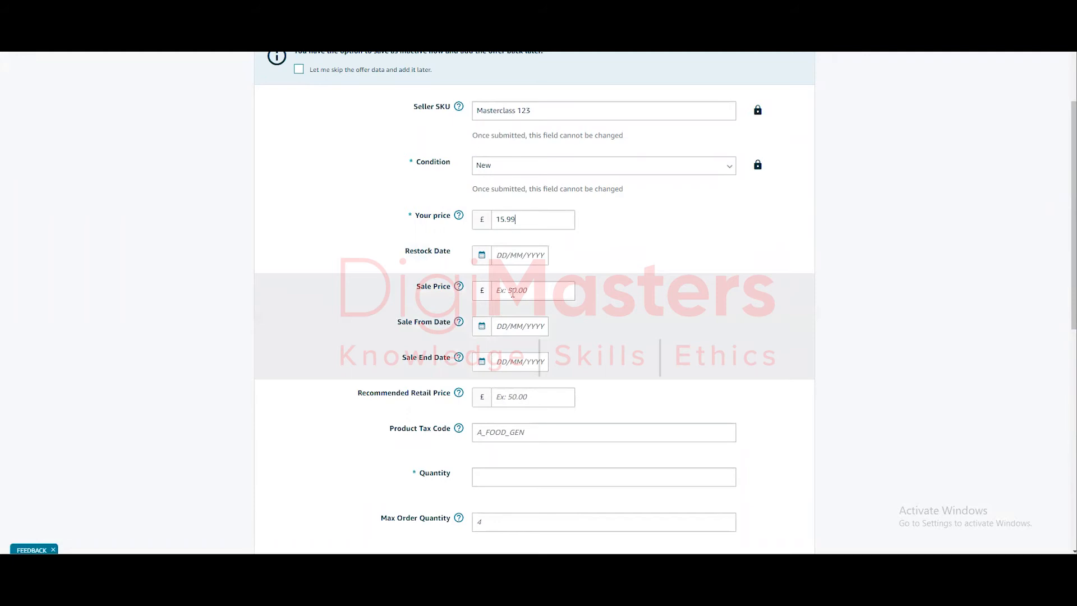
{"action": "double_click", "coordinate": [511, 219]}
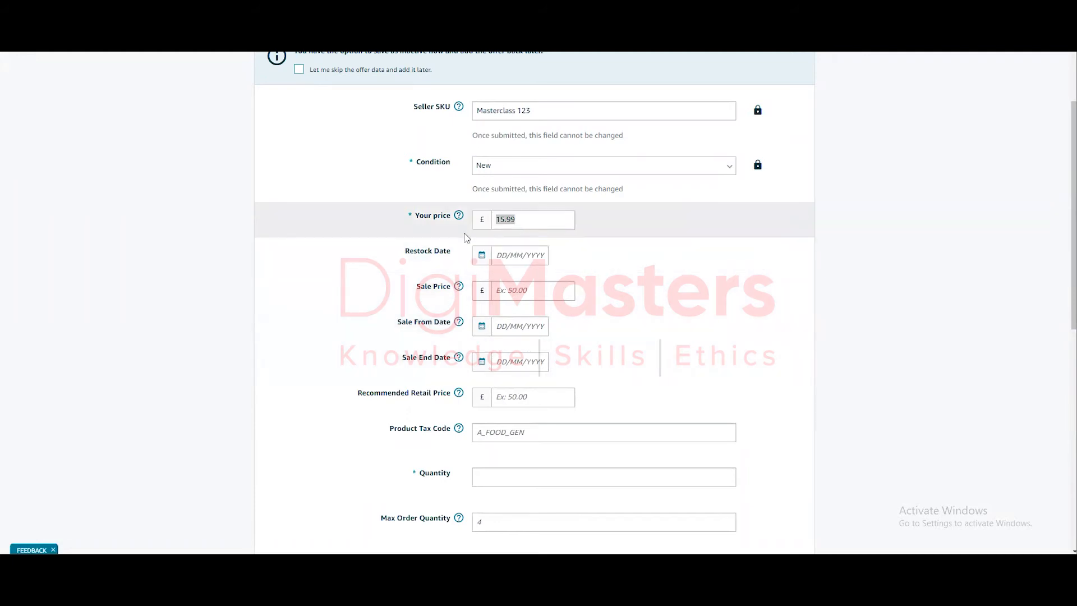
{"action": "left_click", "coordinate": [499, 293]}
{"action": "type", "text": "12.99"}
{"action": "left_click_drag", "start_coordinate": [529, 298], "coordinate": [395, 304]}
{"action": "key", "text": "BackSpace"}
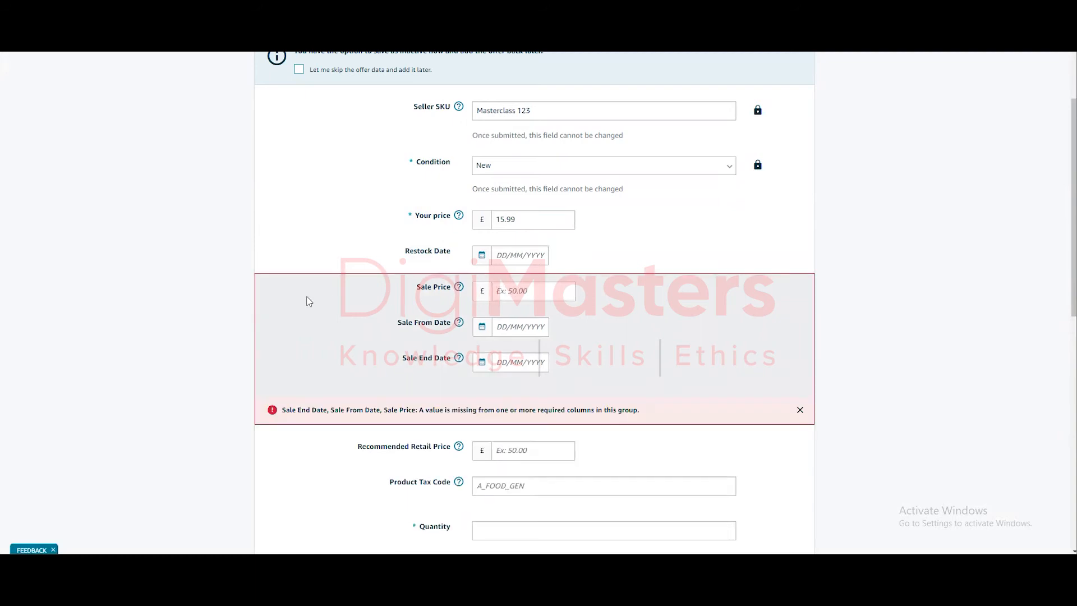
{"action": "left_click", "coordinate": [519, 300]}
{"action": "left_click", "coordinate": [489, 335]}
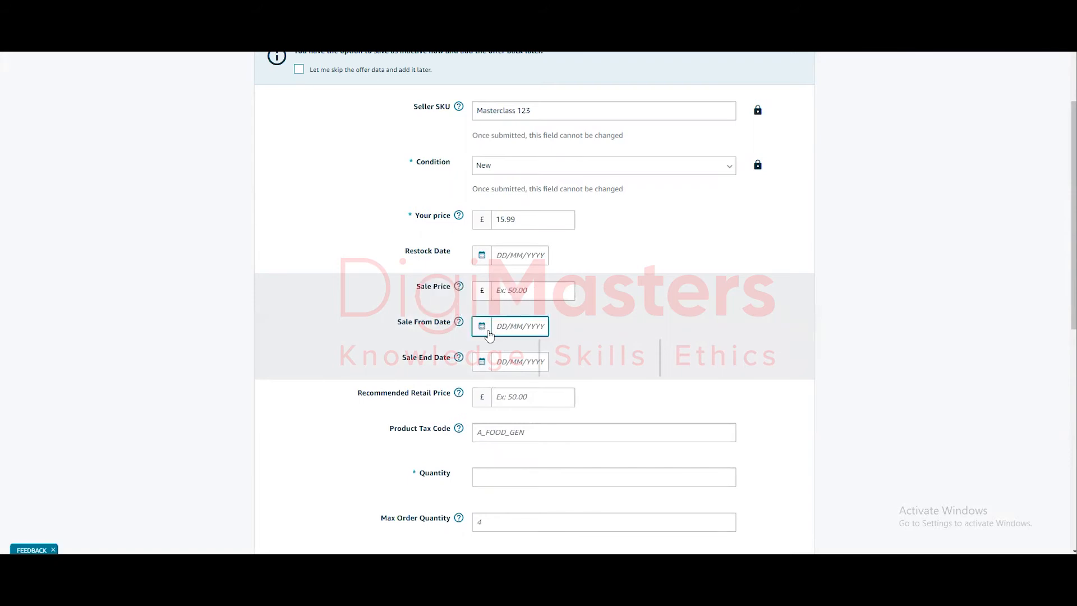
{"action": "left_click", "coordinate": [483, 328]}
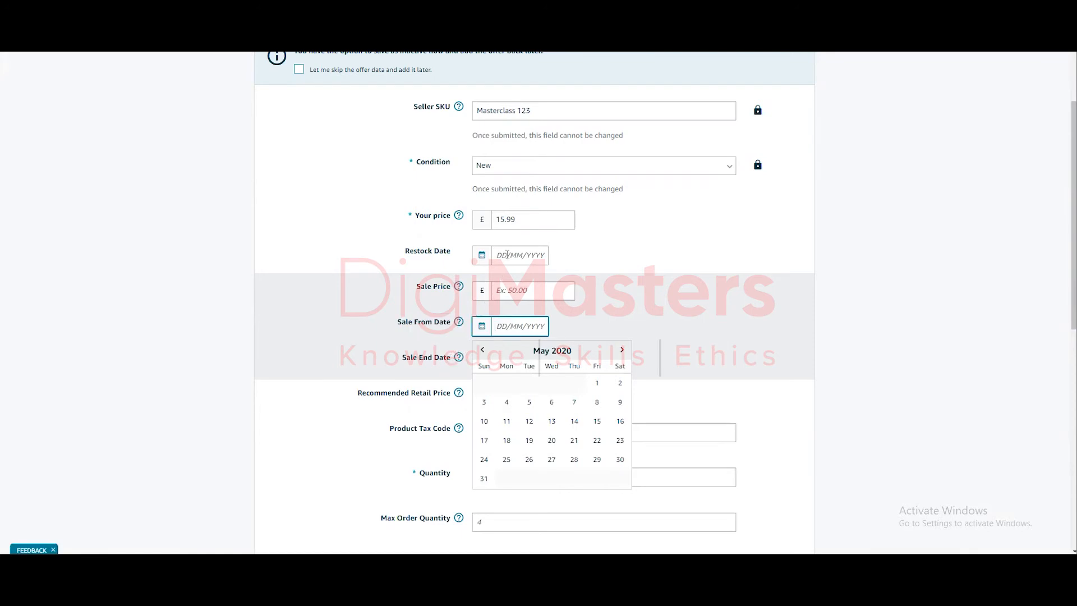
Step: Set a sale price of £12.99 running from 01/05/2020 to 21/05/2020
{"action": "left_click", "coordinate": [509, 289]}
{"action": "type", "text": "12.99"}
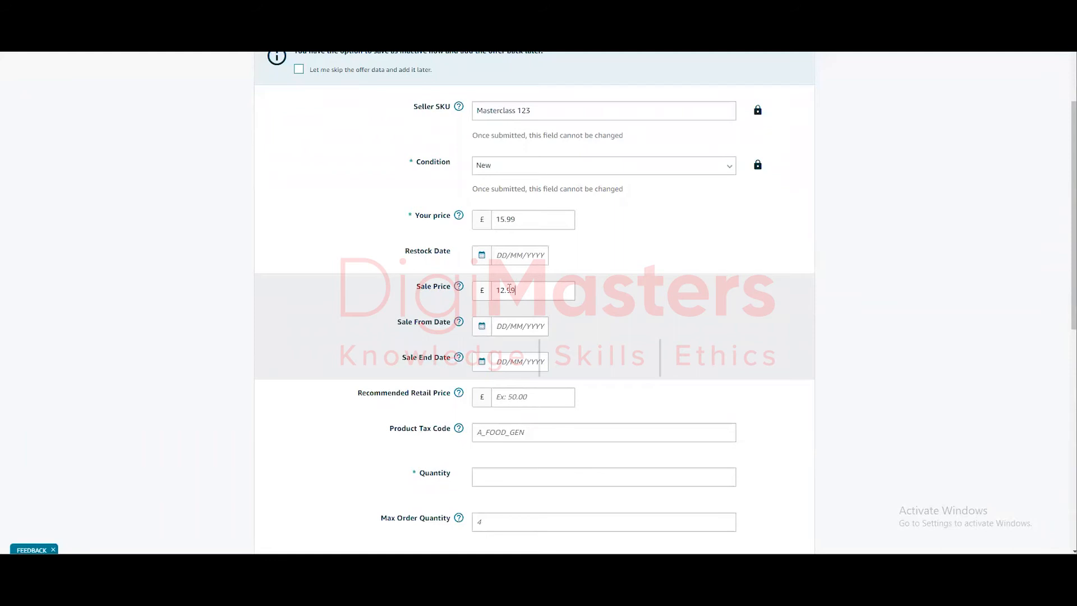
{"action": "left_click", "coordinate": [496, 329]}
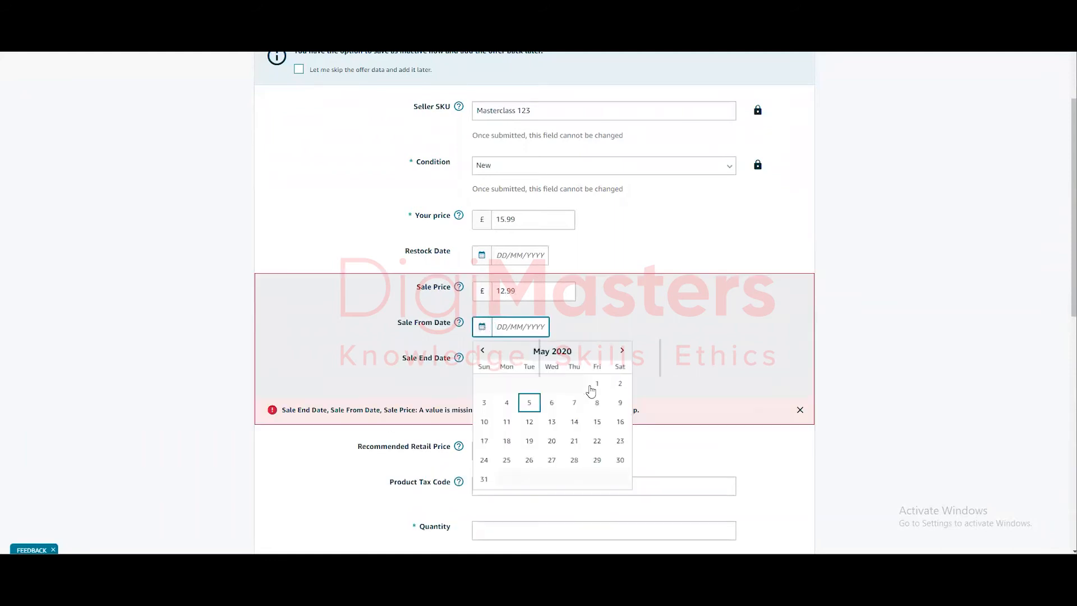
{"action": "left_click", "coordinate": [598, 385]}
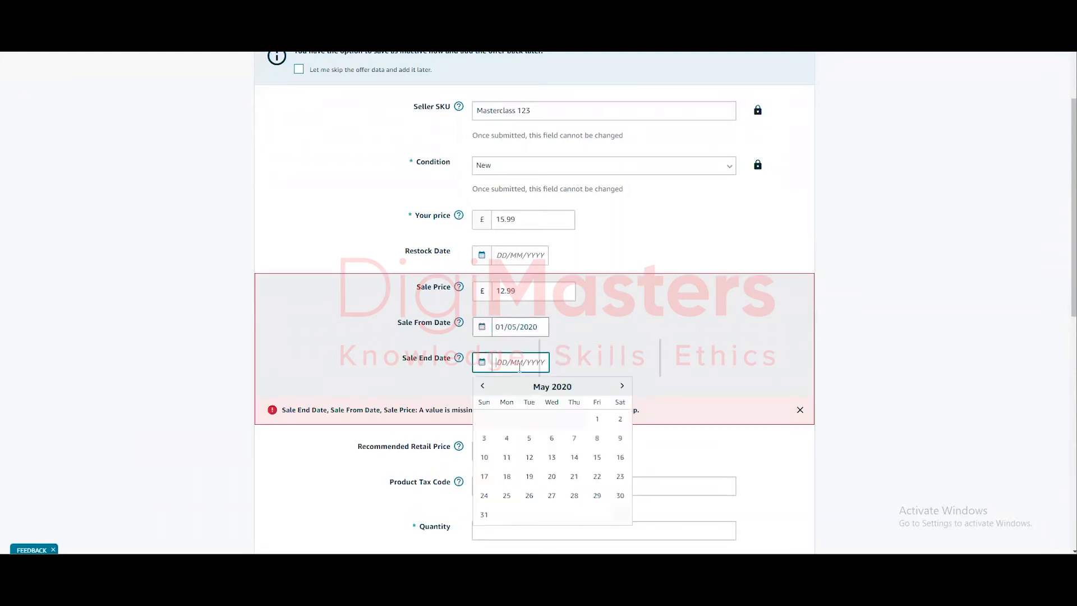
{"action": "left_click", "coordinate": [574, 477]}
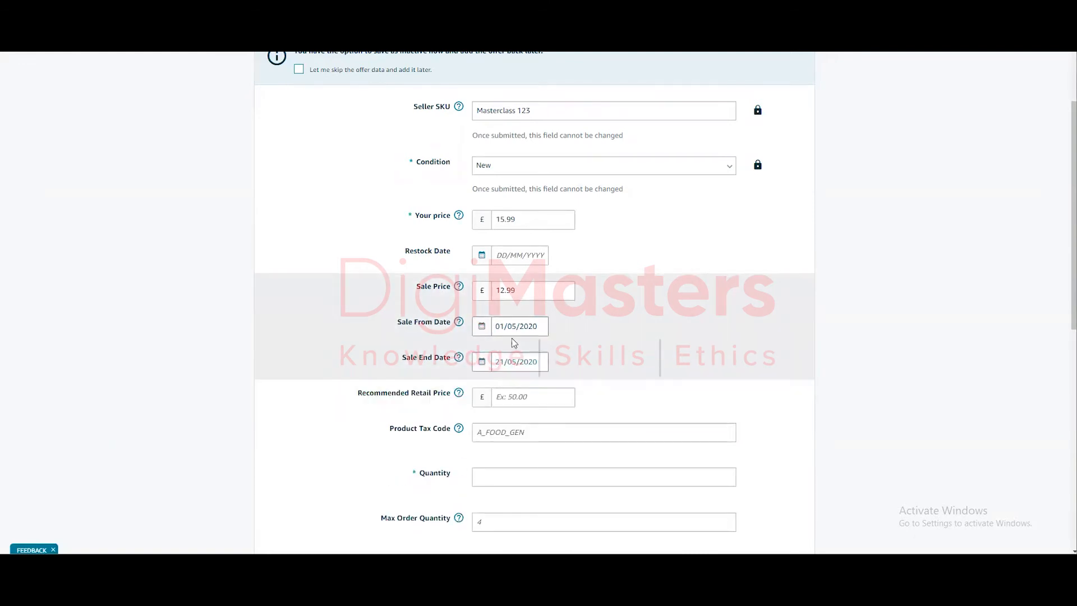
Step: Examine the Recommended Retail Price field and the available Product Tax Code options
{"action": "scroll", "coordinate": [514, 340], "scroll_direction": "down", "scroll_amount": 2}
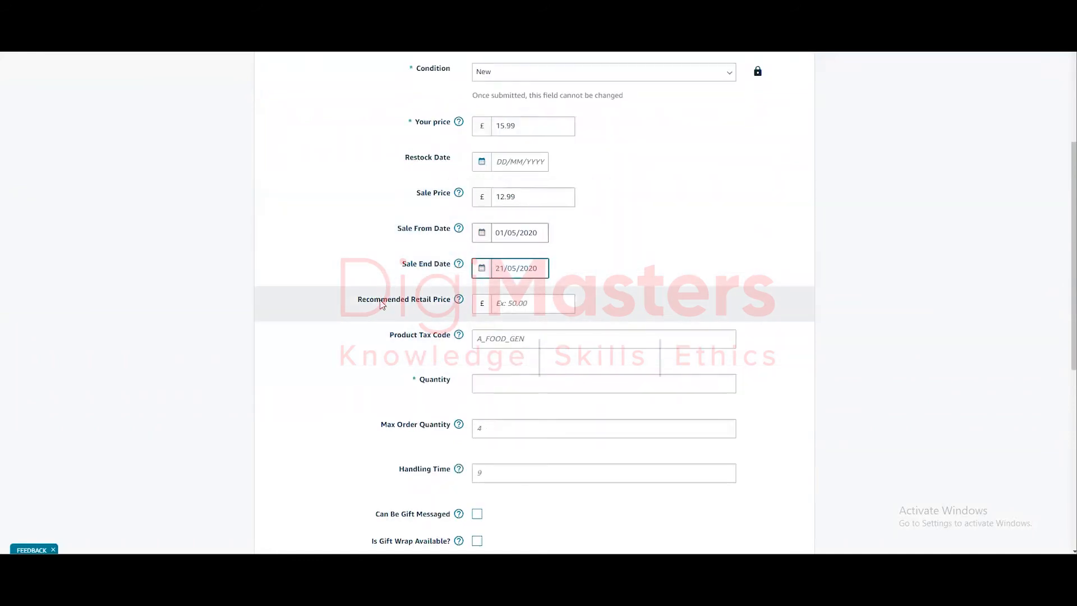
{"action": "scroll", "coordinate": [380, 304], "scroll_direction": "down", "scroll_amount": 2}
{"action": "left_click", "coordinate": [527, 209]}
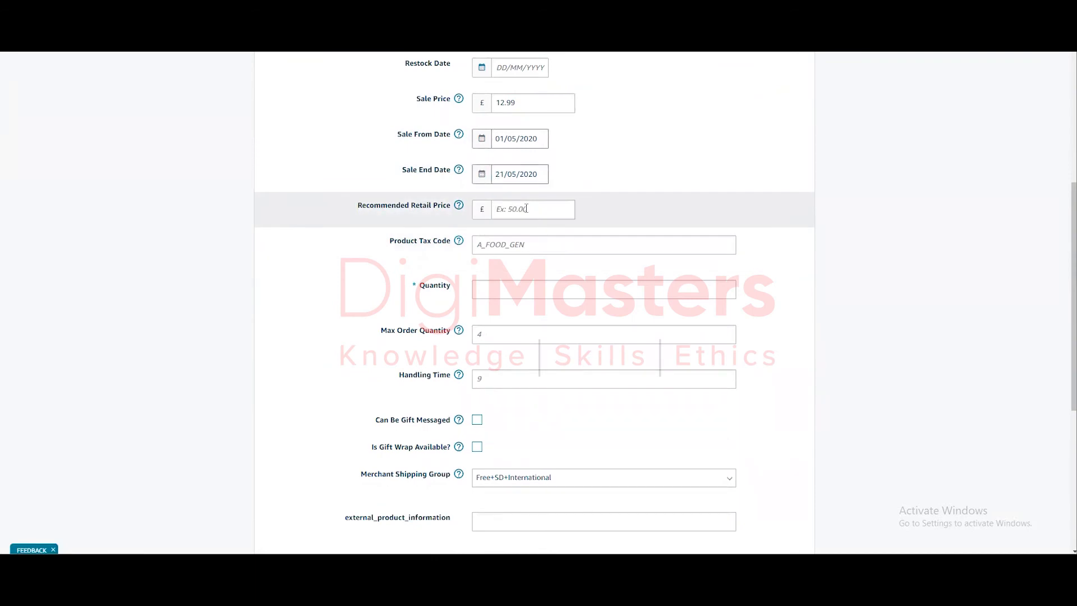
{"action": "scroll", "coordinate": [583, 261], "scroll_direction": "up", "scroll_amount": 2}
{"action": "scroll", "coordinate": [603, 268], "scroll_direction": "up", "scroll_amount": 2}
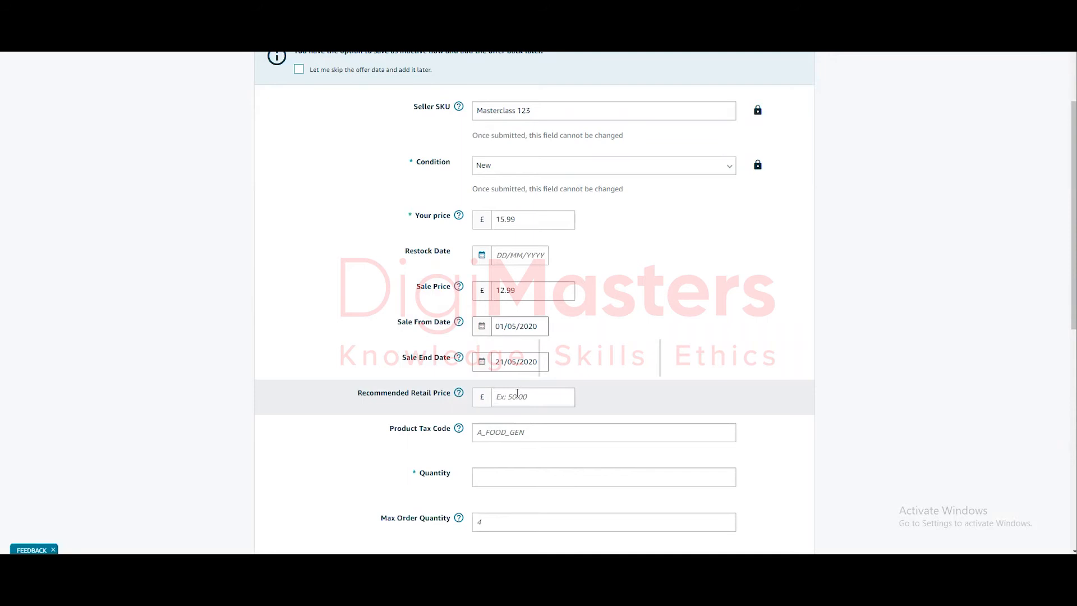
{"action": "scroll", "coordinate": [516, 387], "scroll_direction": "down", "scroll_amount": 3}
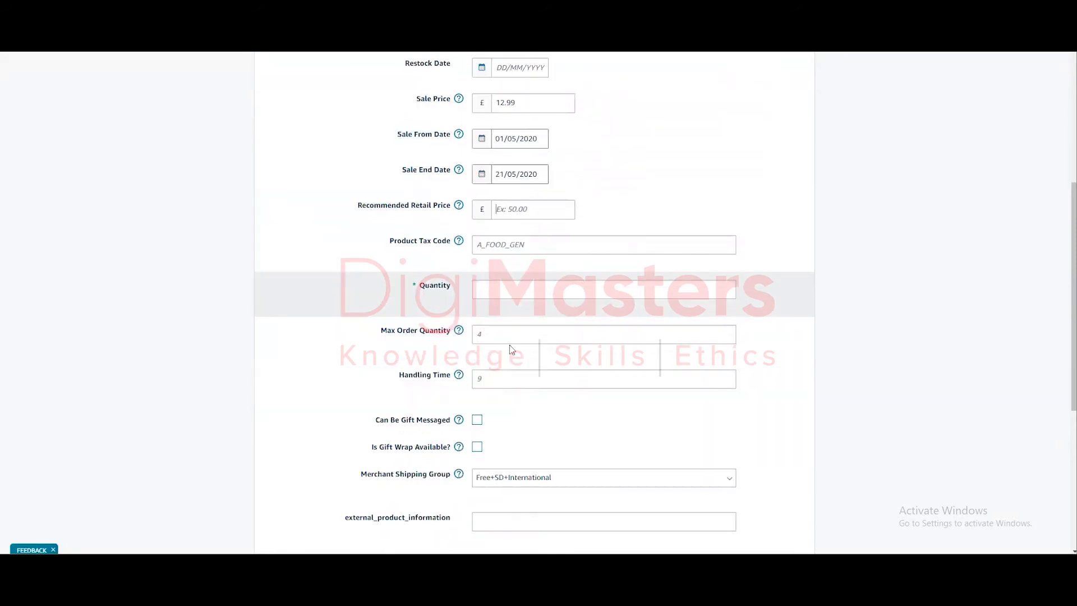
{"action": "left_click", "coordinate": [505, 247]}
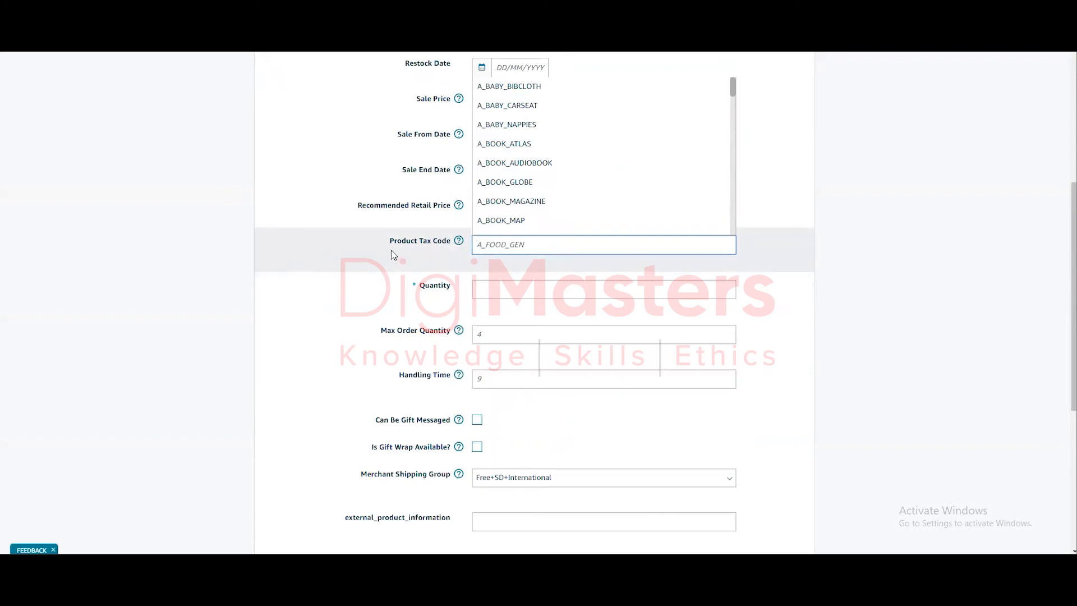
{"action": "left_click", "coordinate": [197, 246]}
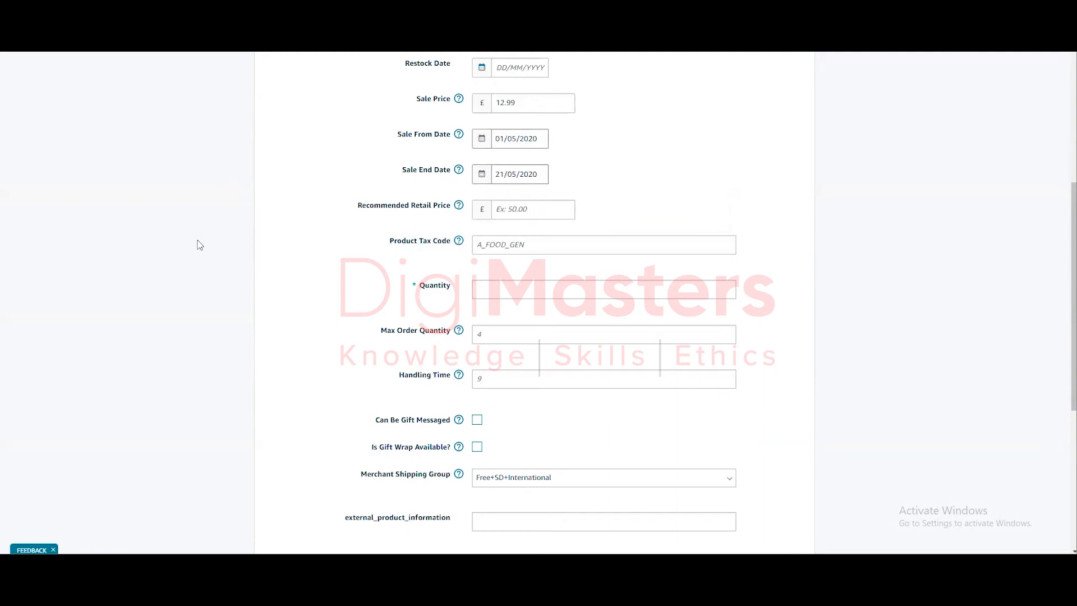
Step: Set the offer's quantity to 100
{"action": "scroll", "coordinate": [425, 219], "scroll_direction": "down", "scroll_amount": 2}
{"action": "left_click", "coordinate": [511, 191]}
{"action": "type", "text": "100"}
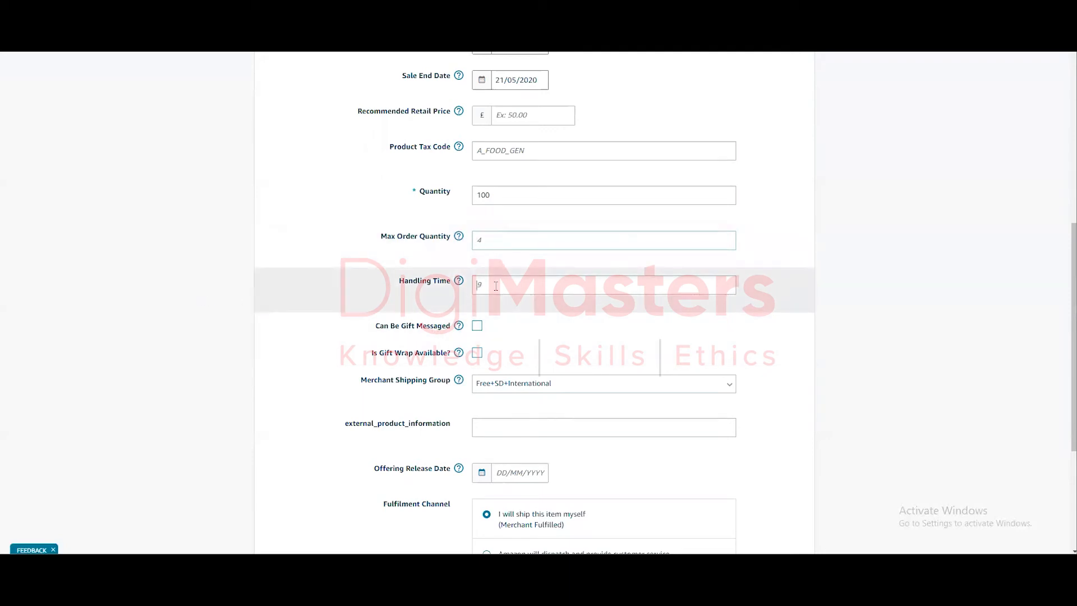
Step: Set the merchant shipping group to Free Shipping and the fulfilment channel to Fulfilled by Amazon
{"action": "scroll", "coordinate": [160, 298], "scroll_direction": "down", "scroll_amount": 2}
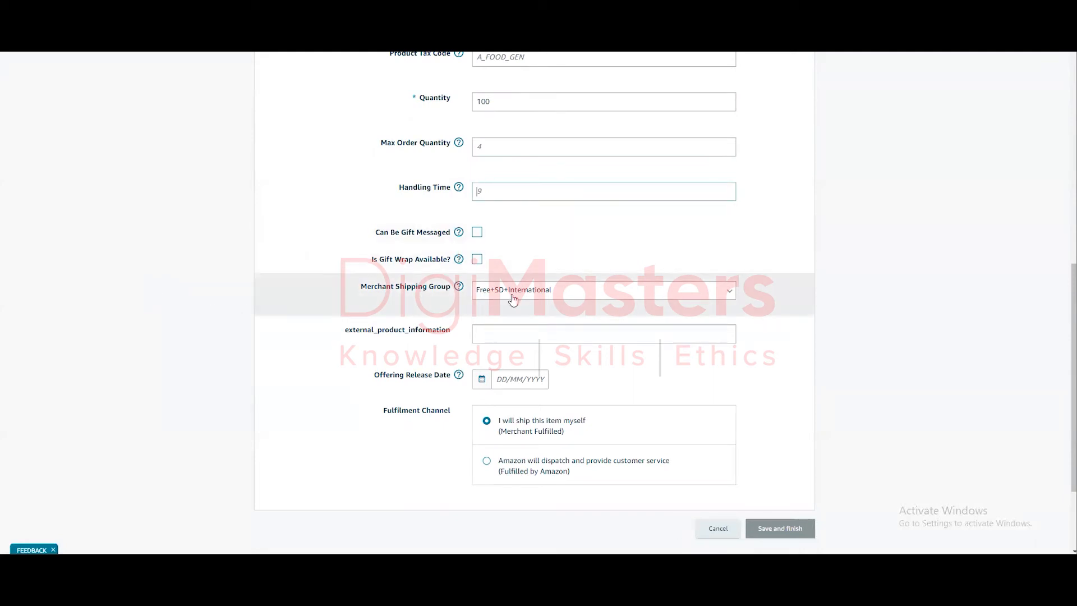
{"action": "left_click", "coordinate": [554, 296]}
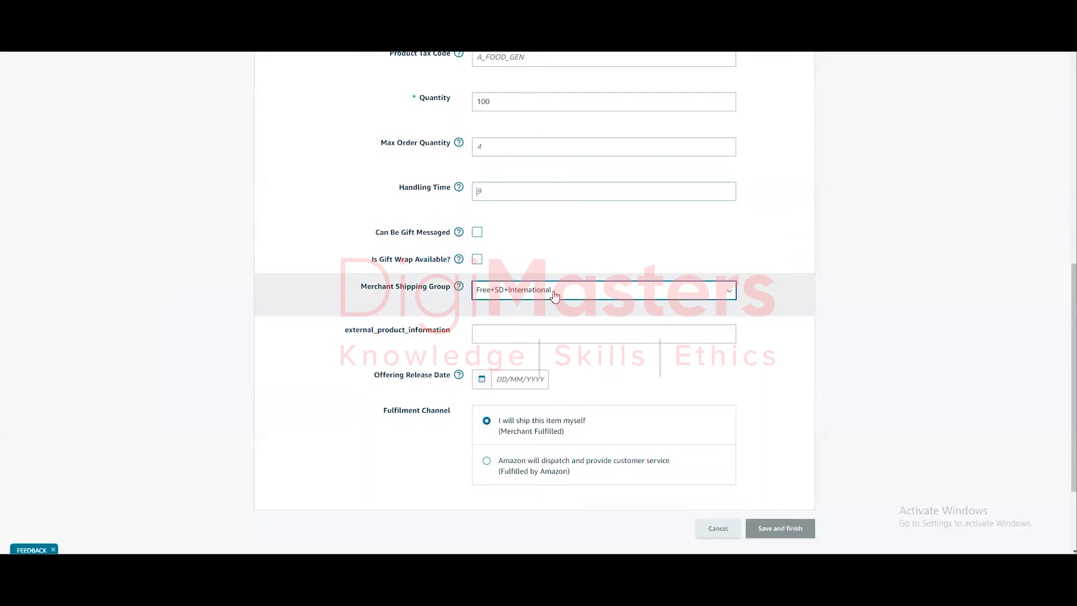
{"action": "left_click", "coordinate": [554, 296]}
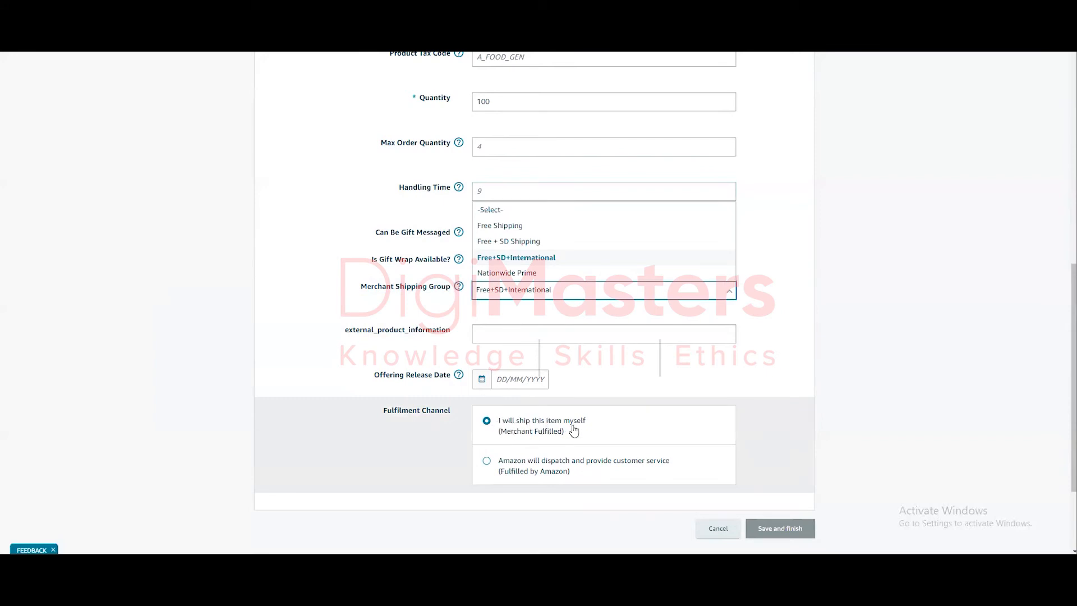
{"action": "left_click", "coordinate": [518, 225]}
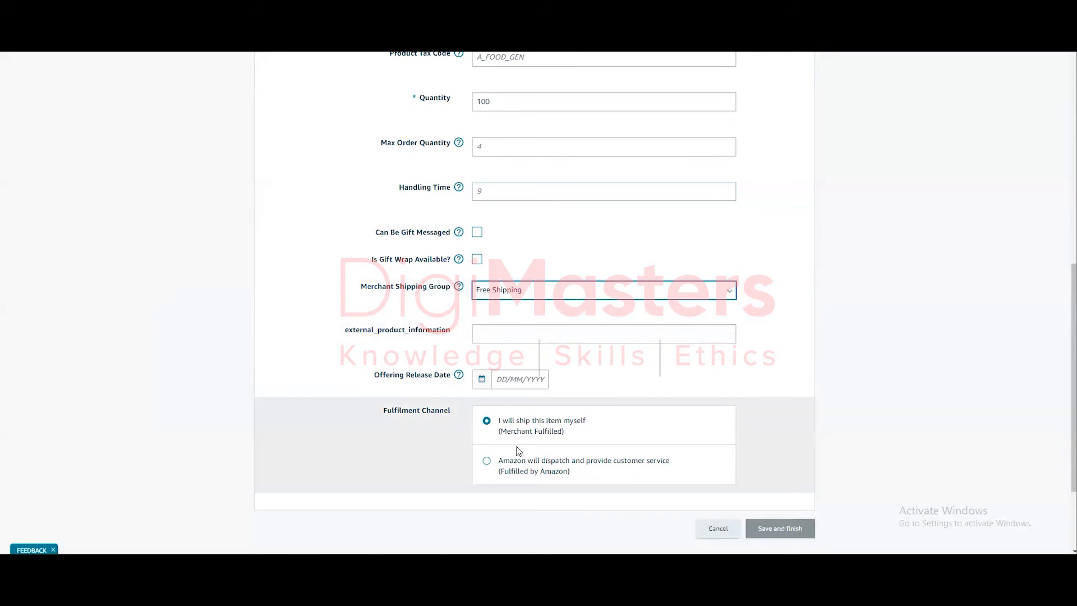
{"action": "left_click", "coordinate": [488, 463]}
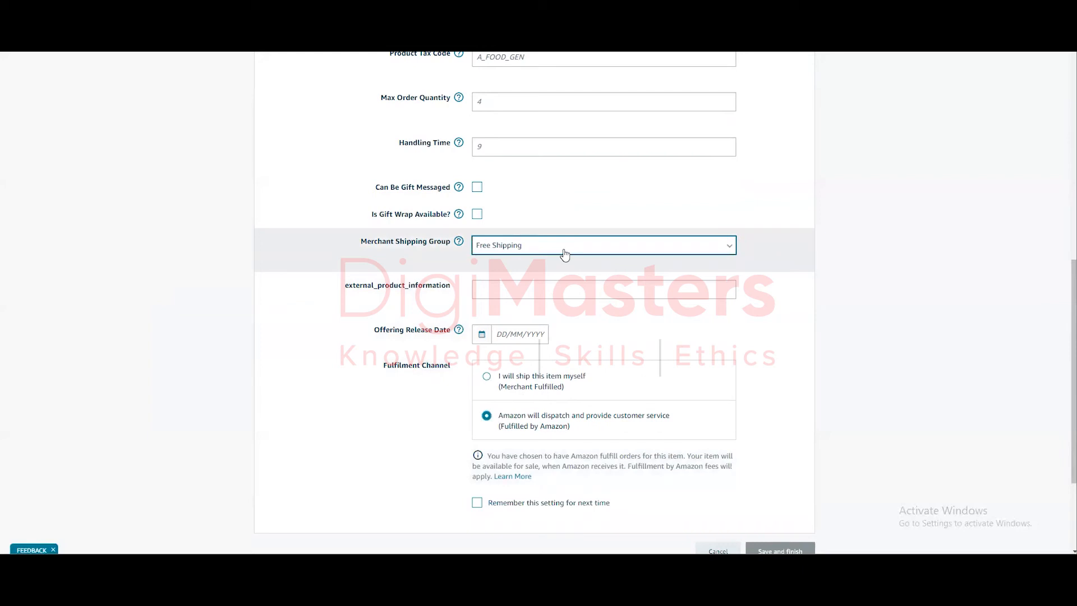
{"action": "scroll", "coordinate": [303, 264], "scroll_direction": "down", "scroll_amount": 2}
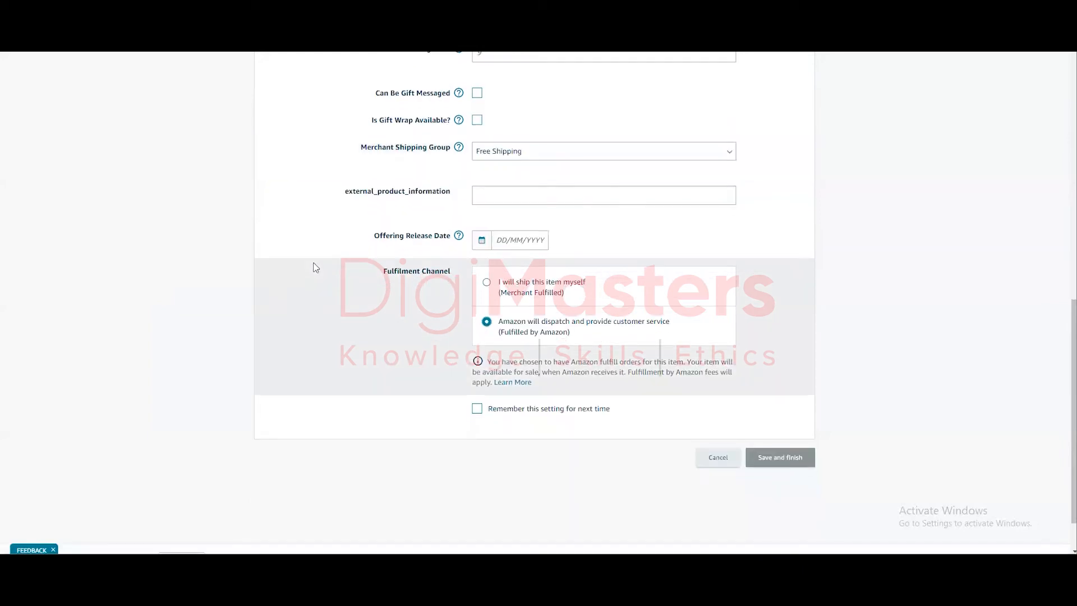
Step: Look through the listing's Compliance fields and open its Images section
{"action": "scroll", "coordinate": [314, 266], "scroll_direction": "up", "scroll_amount": 12}
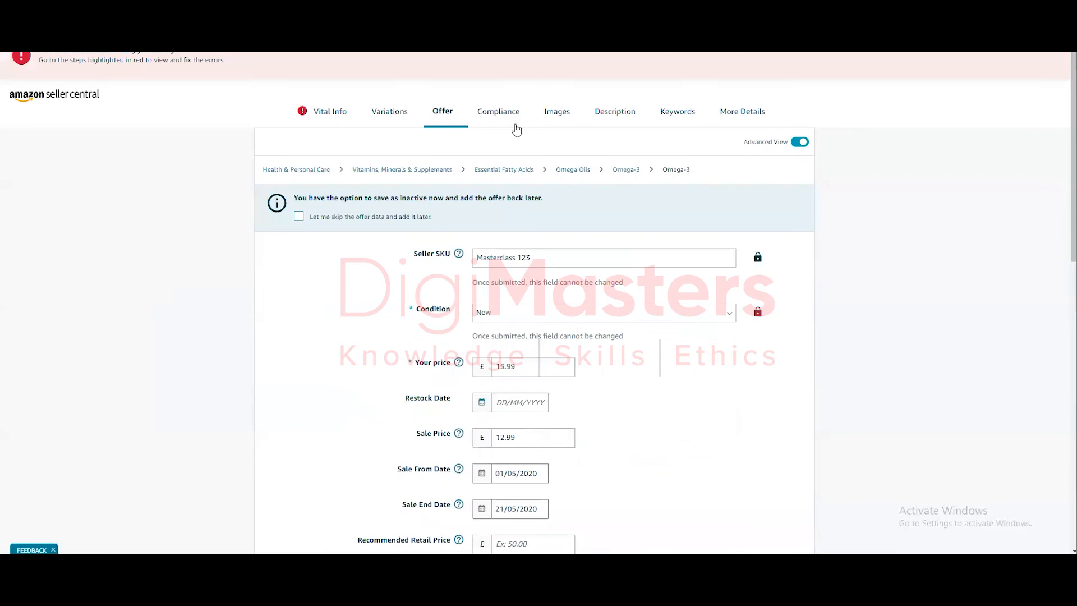
{"action": "left_click", "coordinate": [504, 113]}
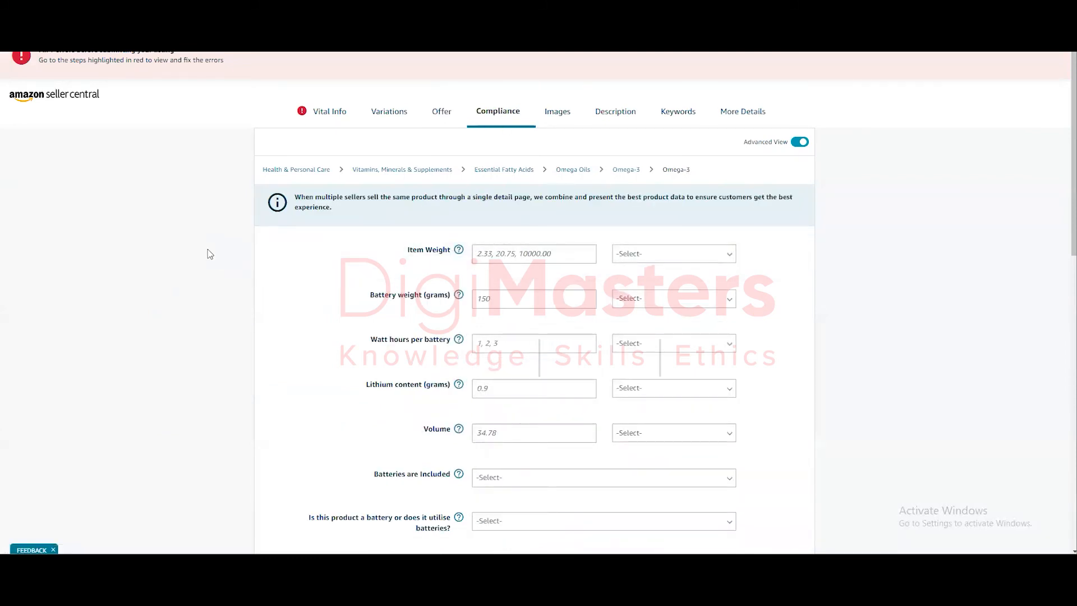
{"action": "scroll", "coordinate": [209, 255], "scroll_direction": "down", "scroll_amount": 2}
{"action": "scroll", "coordinate": [209, 254], "scroll_direction": "down", "scroll_amount": 12}
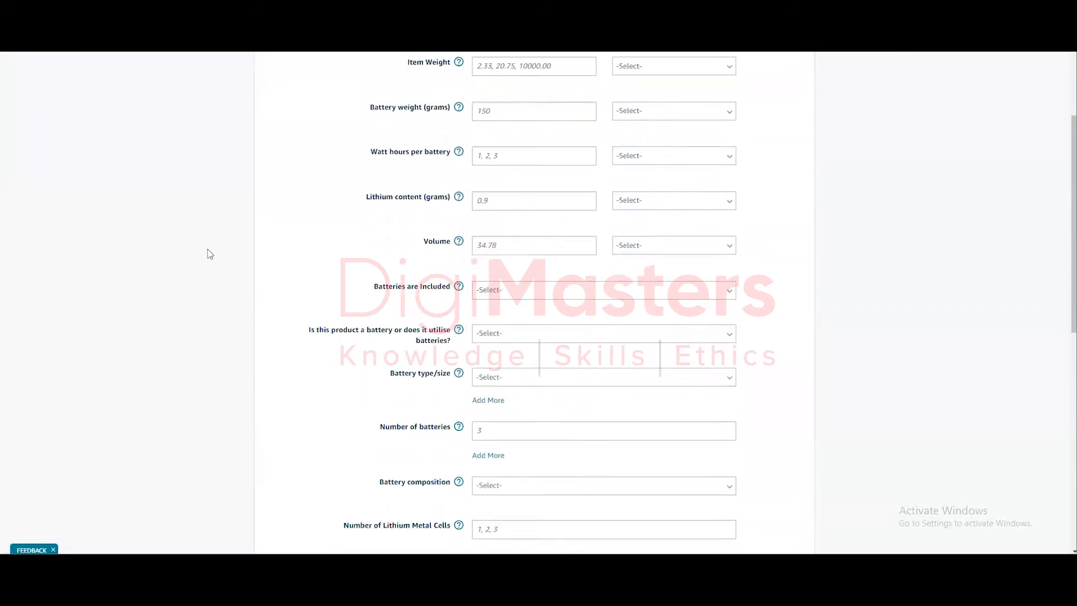
{"action": "scroll", "coordinate": [210, 254], "scroll_direction": "up", "scroll_amount": 8}
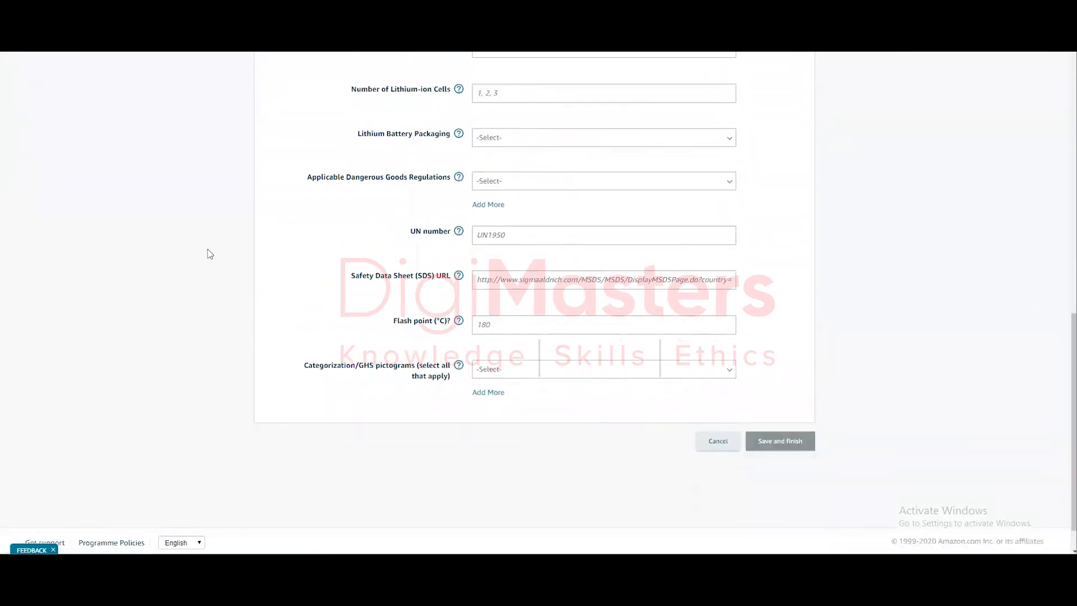
{"action": "scroll", "coordinate": [209, 254], "scroll_direction": "up", "scroll_amount": 7}
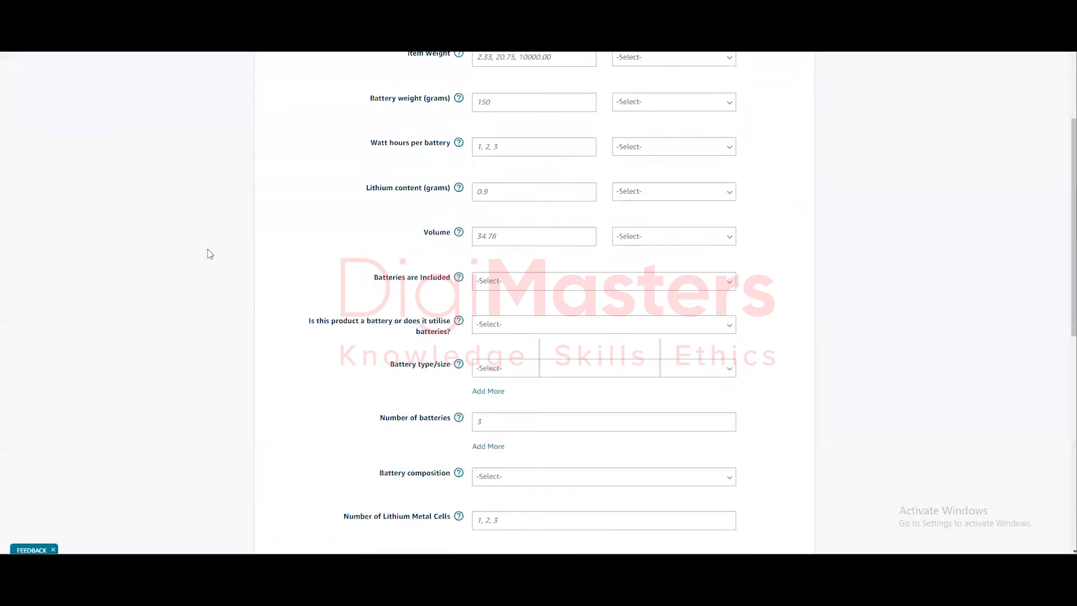
{"action": "left_click", "coordinate": [571, 122]}
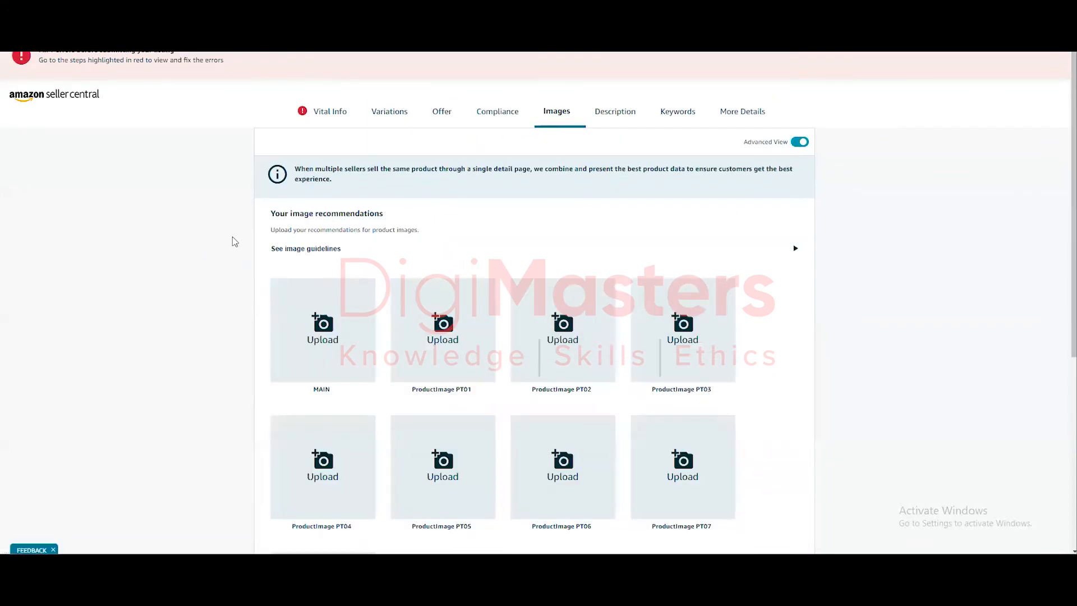
Step: Upload thumbnail_OMEGA-1 as the listing's MAIN image
{"action": "scroll", "coordinate": [234, 241], "scroll_direction": "down", "scroll_amount": 2}
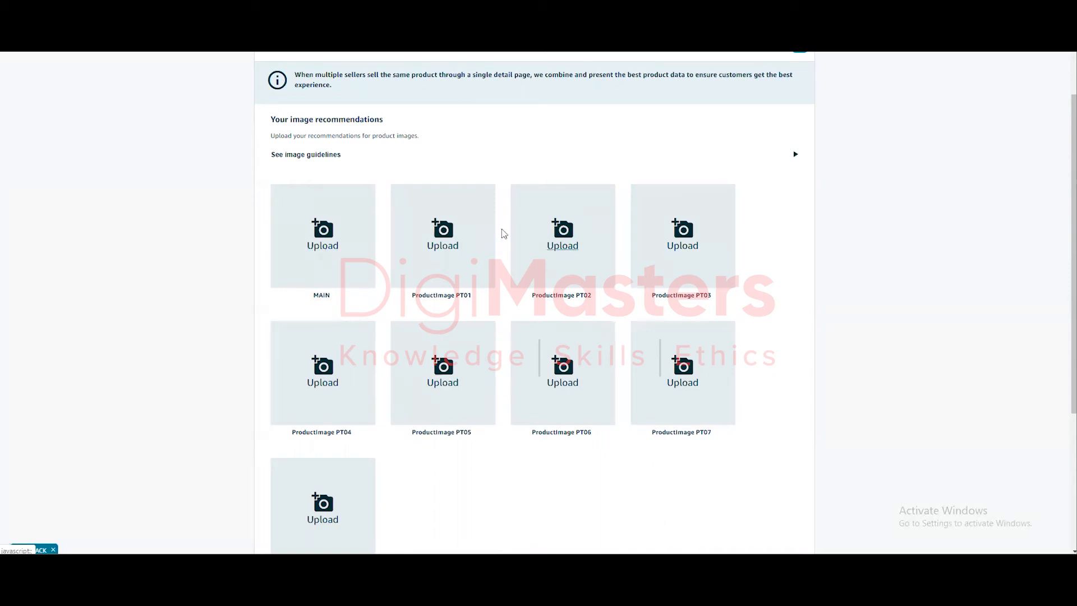
{"action": "left_click", "coordinate": [328, 247]}
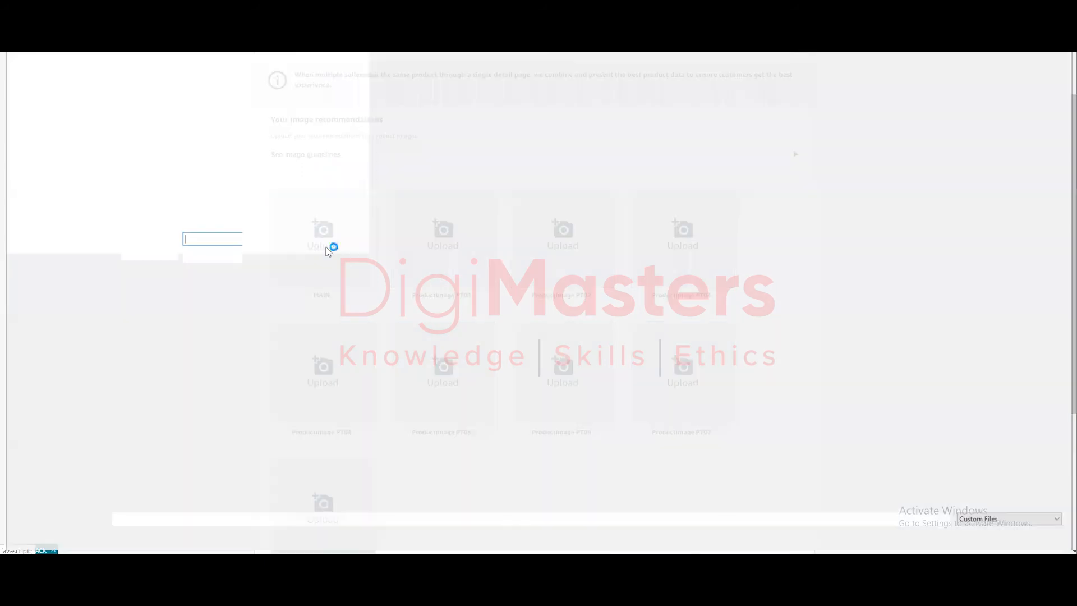
{"action": "left_click", "coordinate": [108, 93]}
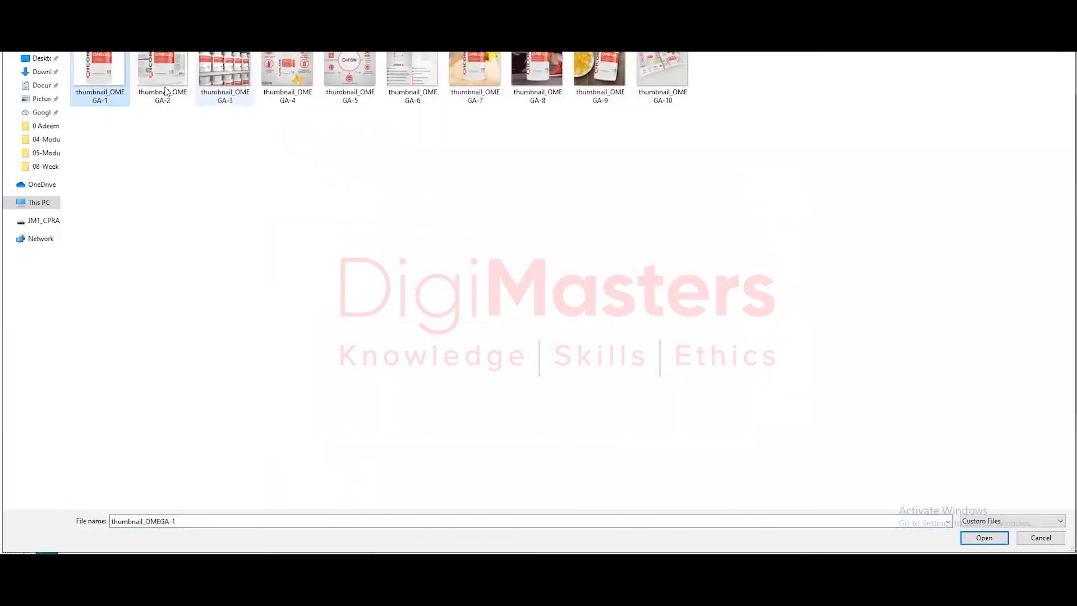
{"action": "double_click", "coordinate": [97, 69]}
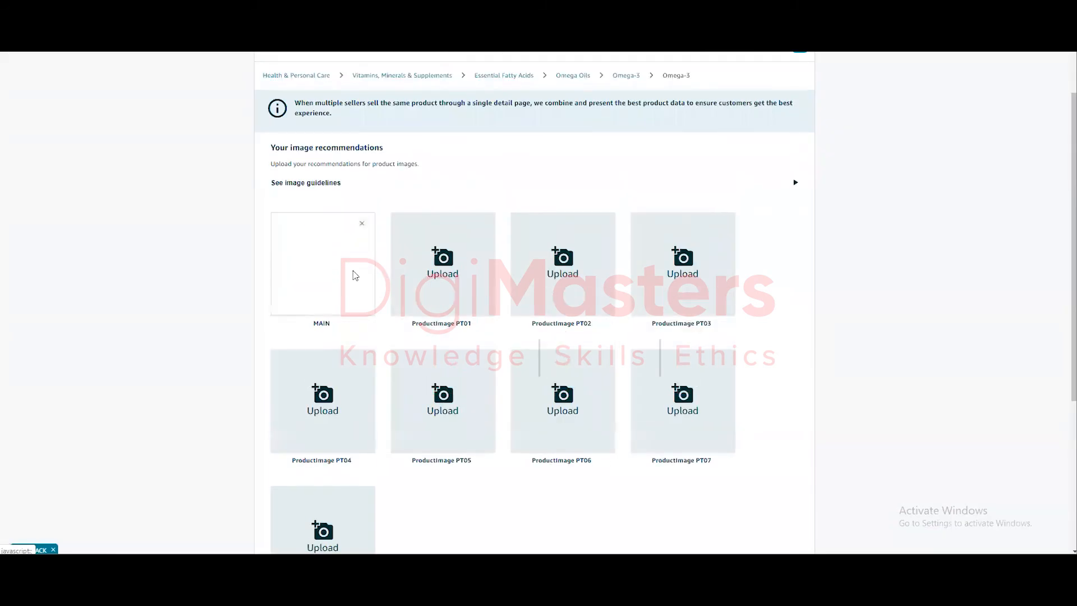
{"action": "scroll", "coordinate": [276, 247], "scroll_direction": "down", "scroll_amount": 2}
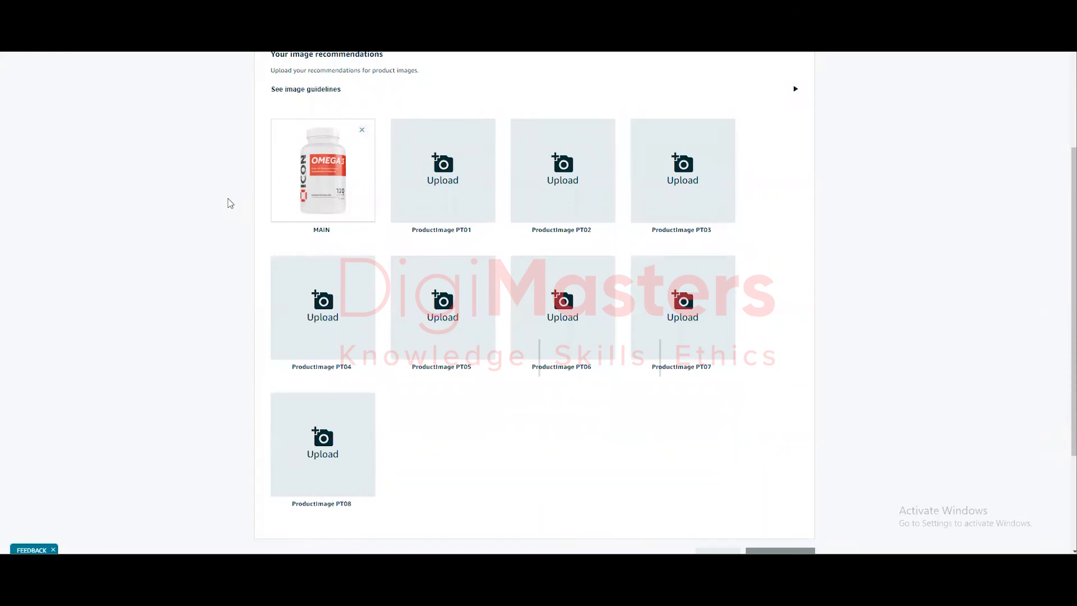
Step: Upload thumbnail_OMEGA-2 as ProductImage PT01 and thumbnail_OMEGA-3 as ProductImage PT02
{"action": "scroll", "coordinate": [230, 204], "scroll_direction": "up", "scroll_amount": 2}
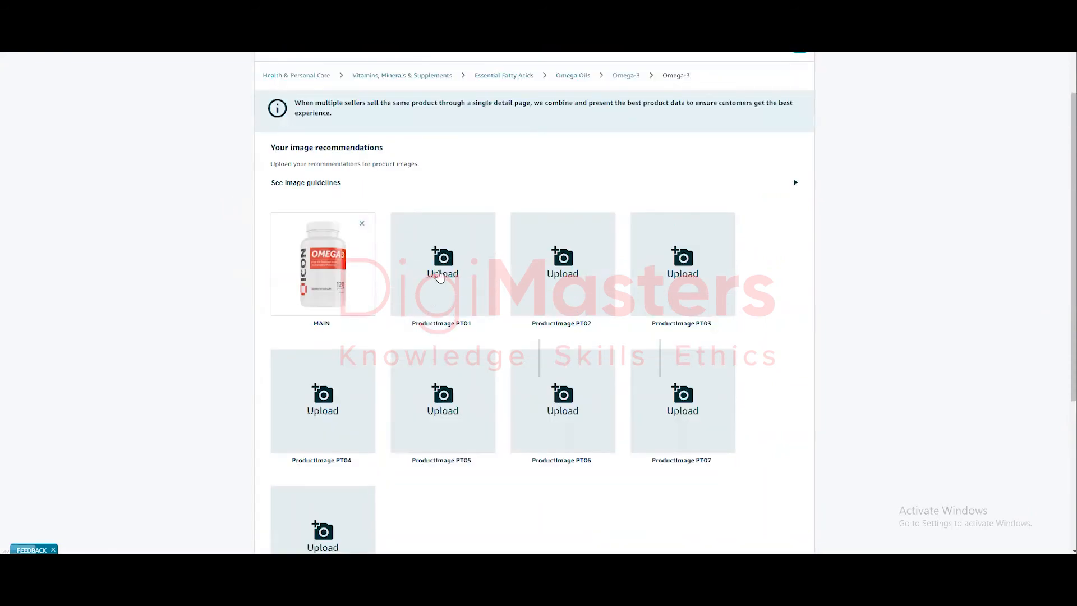
{"action": "left_click", "coordinate": [441, 275]}
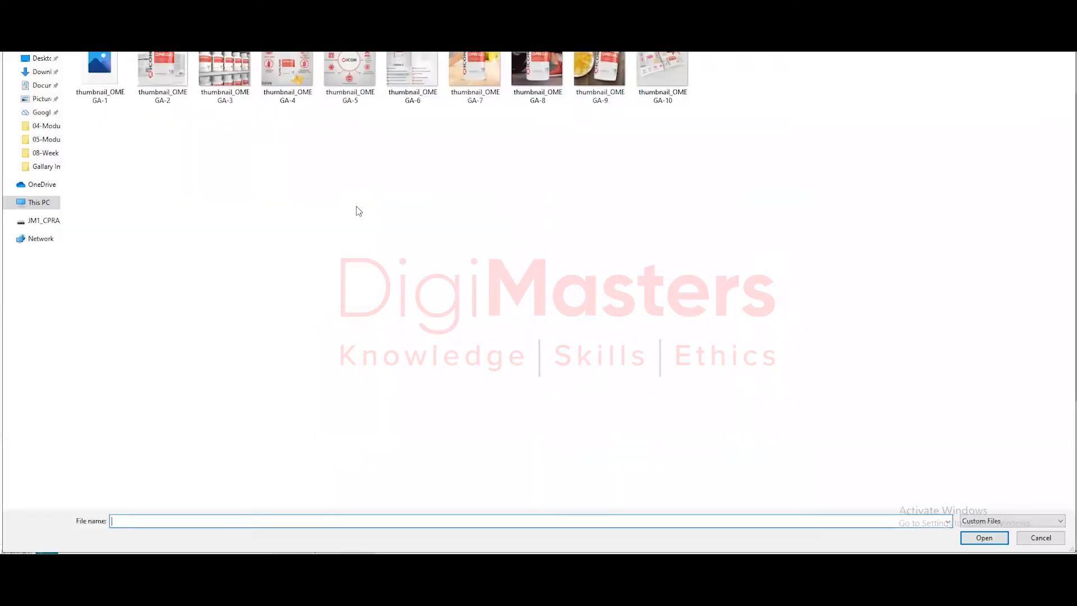
{"action": "double_click", "coordinate": [163, 71]}
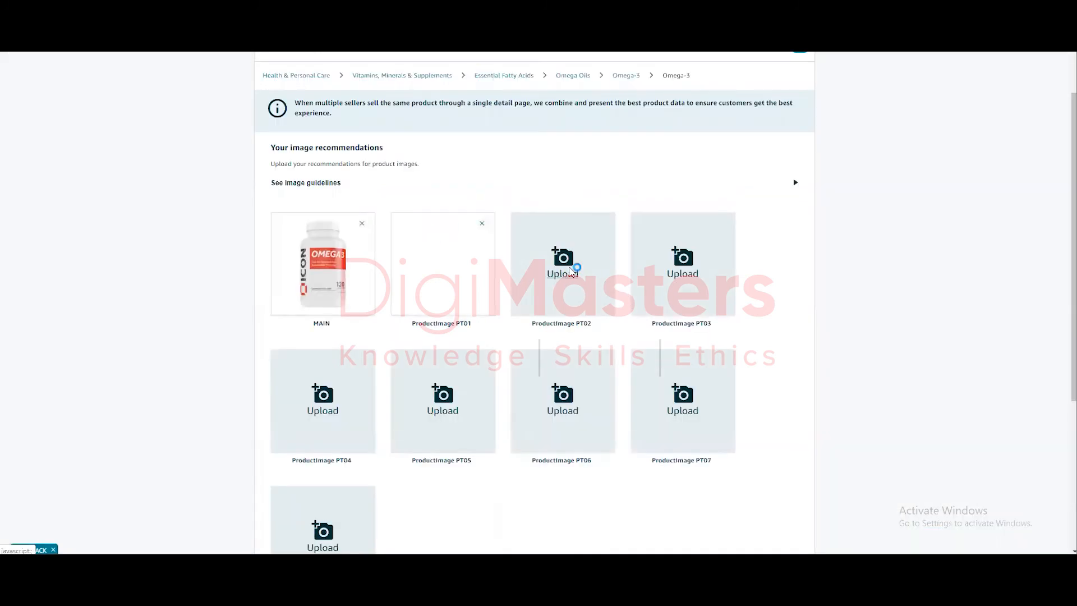
{"action": "left_click", "coordinate": [564, 257]}
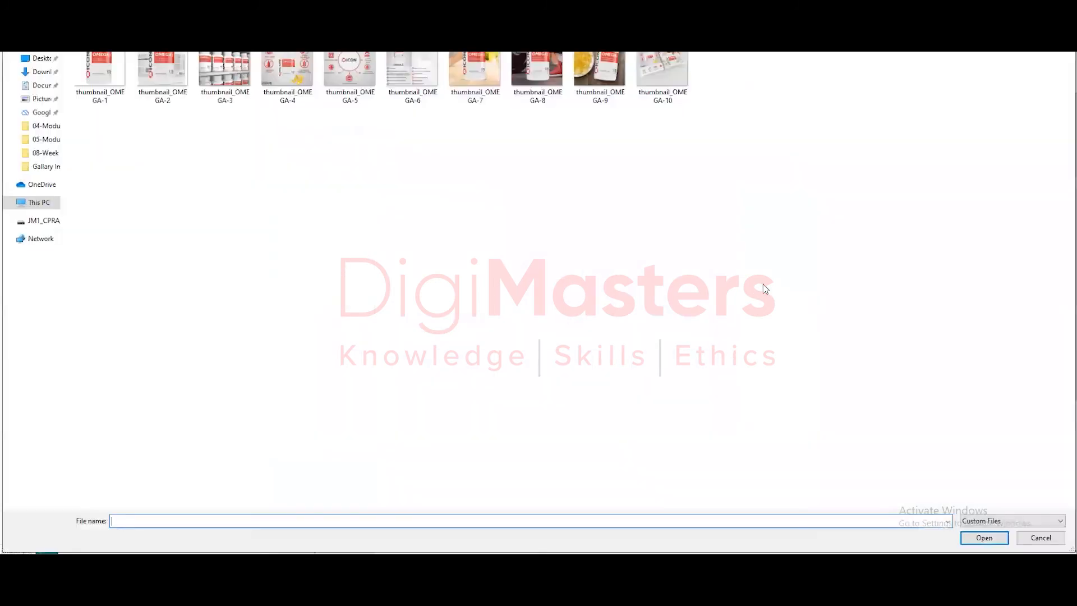
{"action": "double_click", "coordinate": [238, 67]}
Step: Upload thumbnail_OMEGA-4 as ProductImage PT03 and review the image slots
{"action": "left_click", "coordinate": [683, 281]}
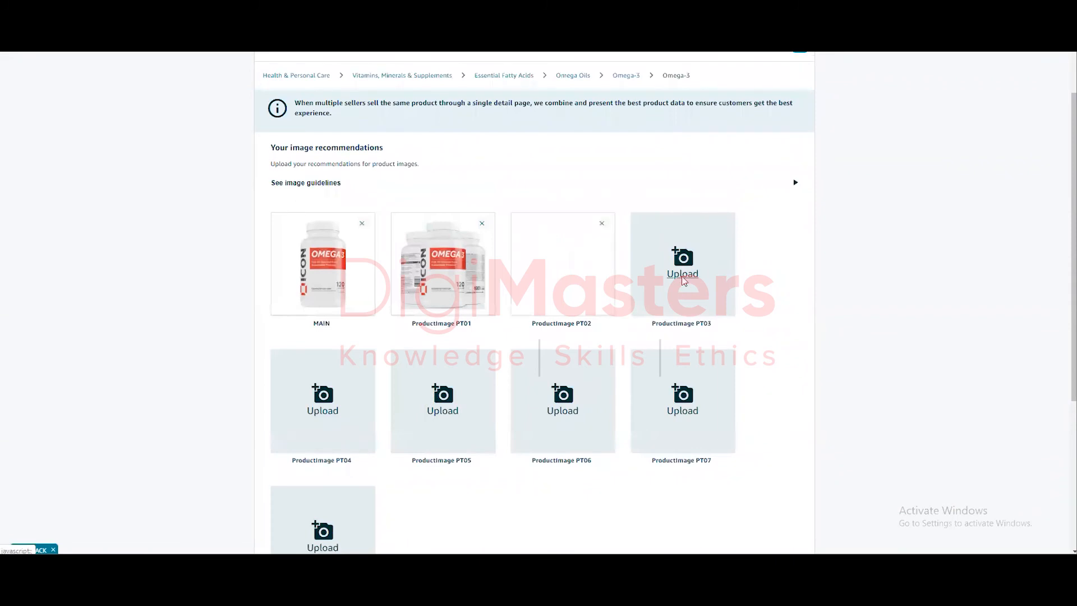
{"action": "double_click", "coordinate": [289, 73]}
{"action": "scroll", "coordinate": [717, 272], "scroll_direction": "up", "scroll_amount": 2}
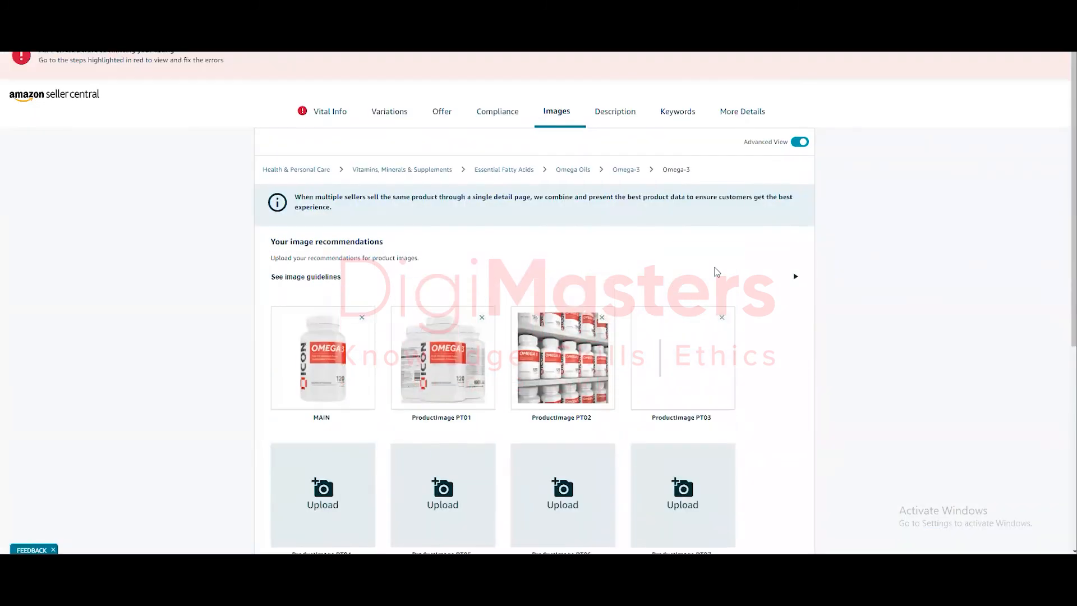
{"action": "scroll", "coordinate": [800, 278], "scroll_direction": "down", "scroll_amount": 2}
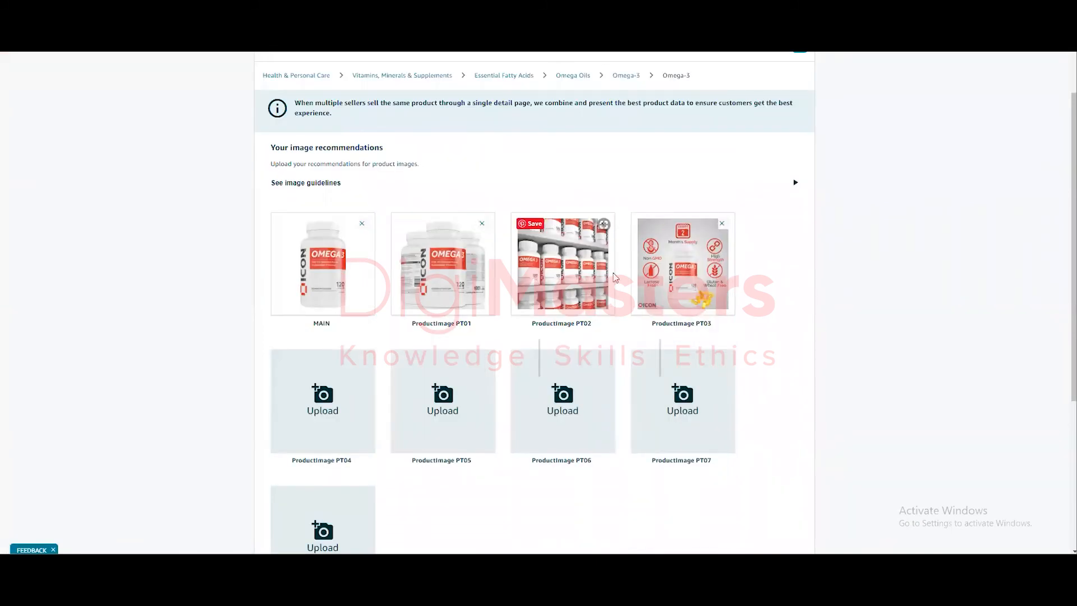
{"action": "scroll", "coordinate": [586, 281], "scroll_direction": "down", "scroll_amount": 2}
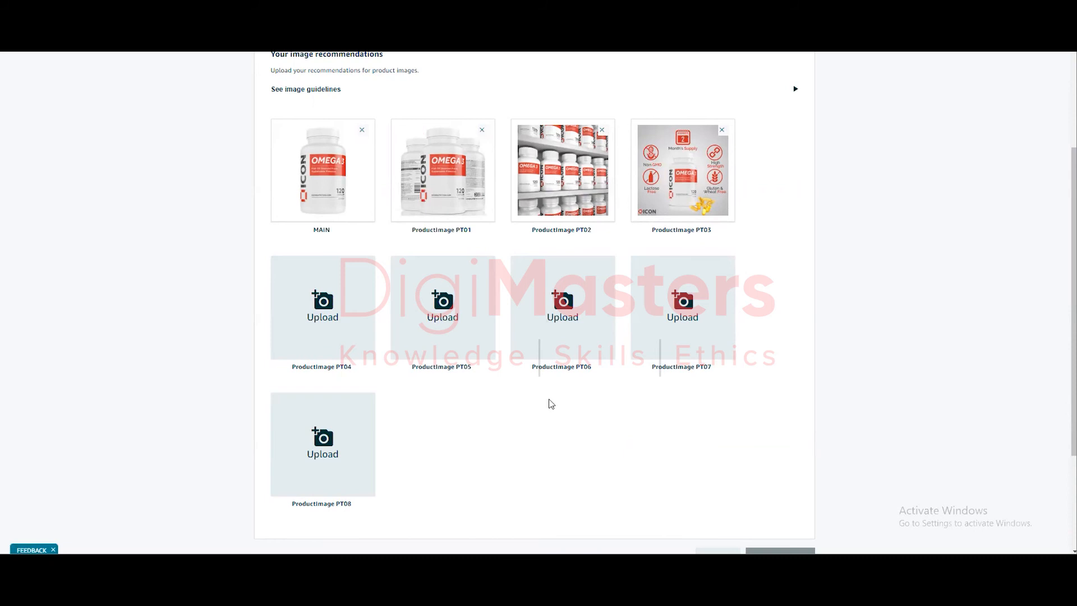
{"action": "scroll", "coordinate": [550, 404], "scroll_direction": "up", "scroll_amount": 4}
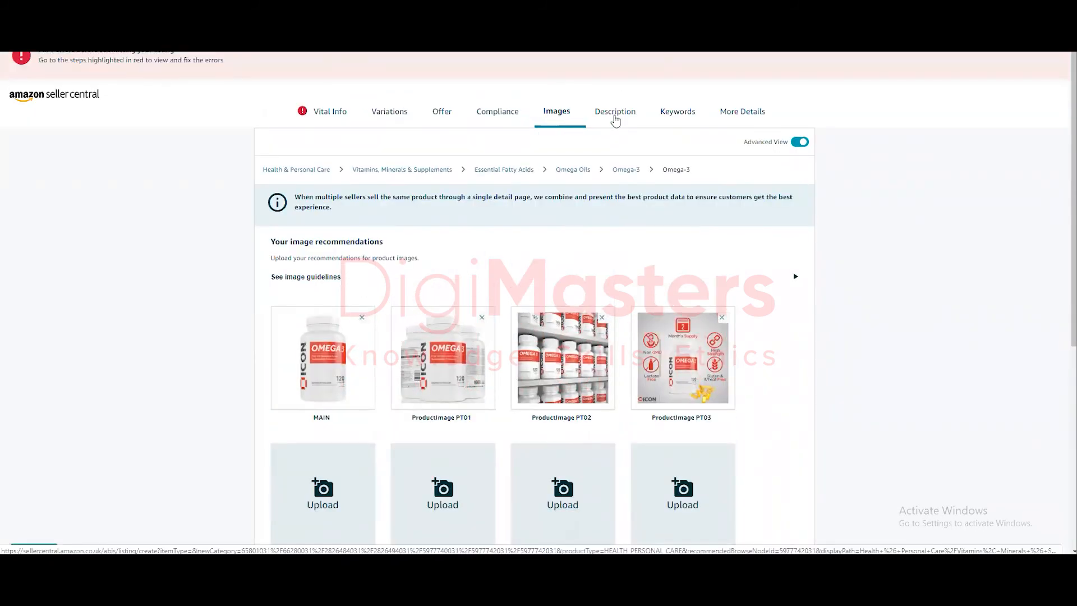
Step: Fill the listing's Product Description with the description paragraph copied from the Word document
{"action": "left_click", "coordinate": [615, 117]}
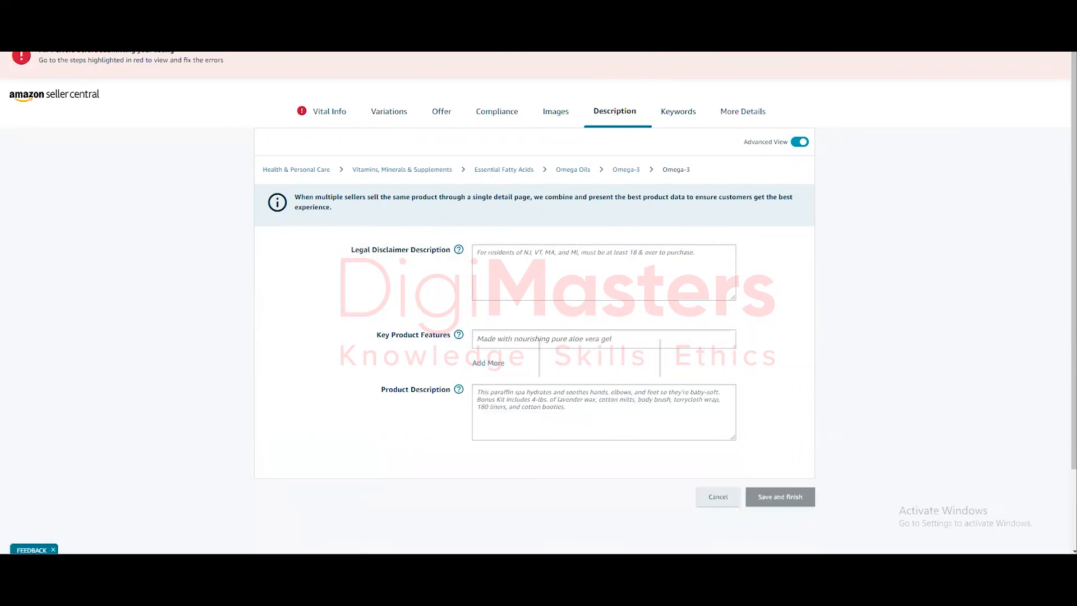
{"action": "key", "text": "alt+Tab"}
{"action": "scroll", "coordinate": [442, 349], "scroll_direction": "down", "scroll_amount": 2}
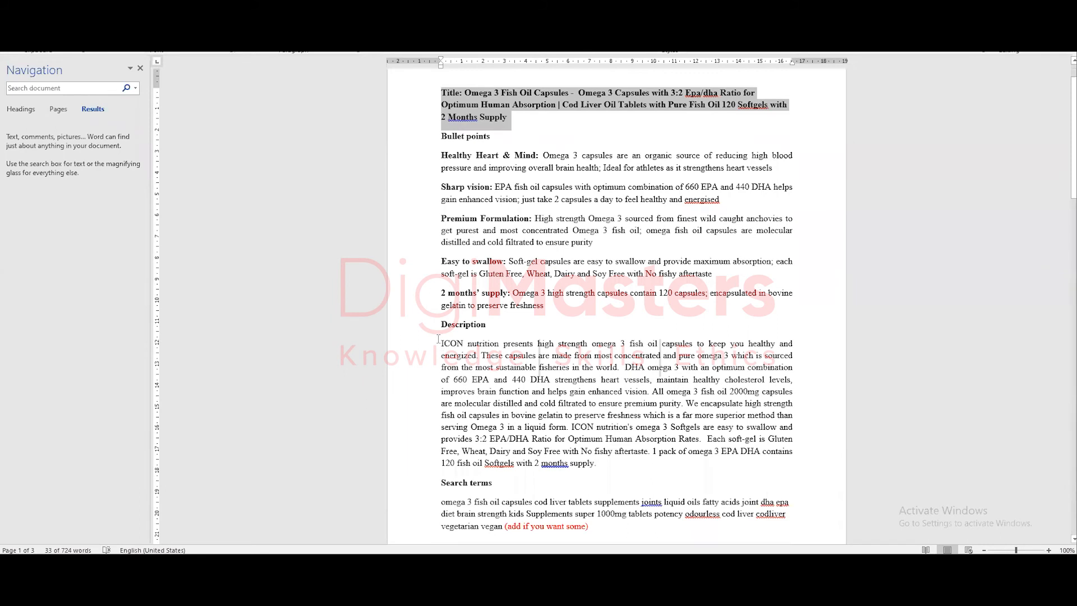
{"action": "left_click_drag", "start_coordinate": [439, 339], "coordinate": [629, 462]}
{"action": "key", "text": "ctrl+c"}
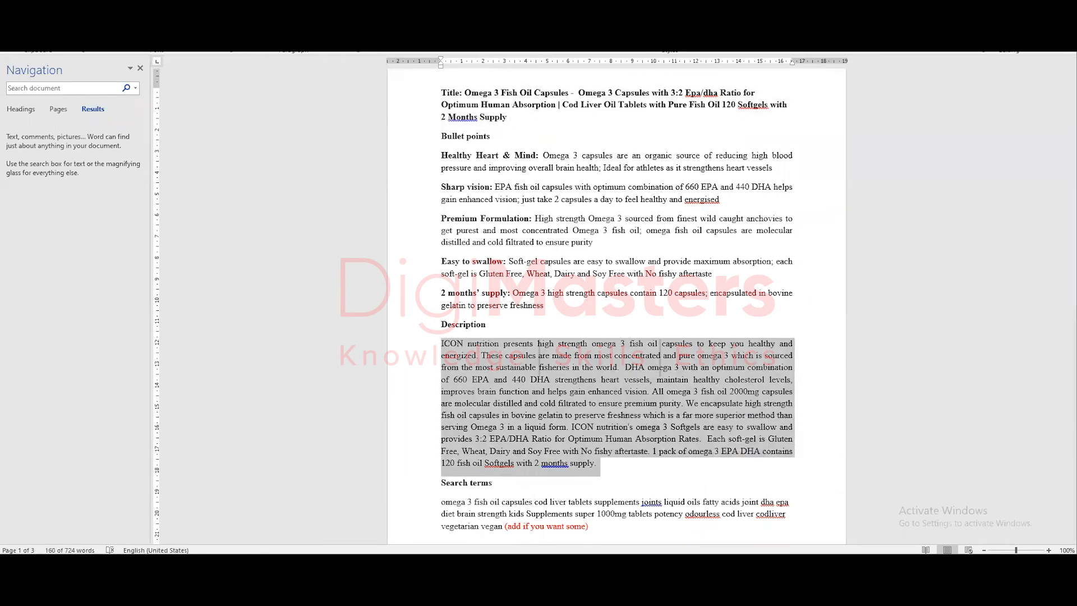
{"action": "key", "text": "alt+Tab"}
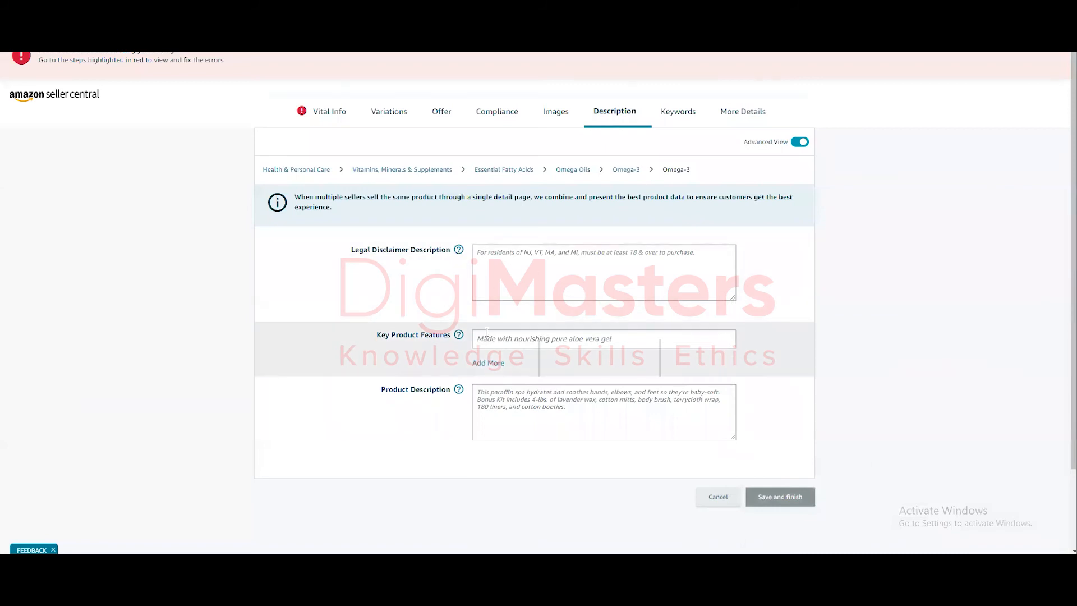
{"action": "left_click", "coordinate": [516, 400]}
{"action": "key", "text": "ctrl+v"}
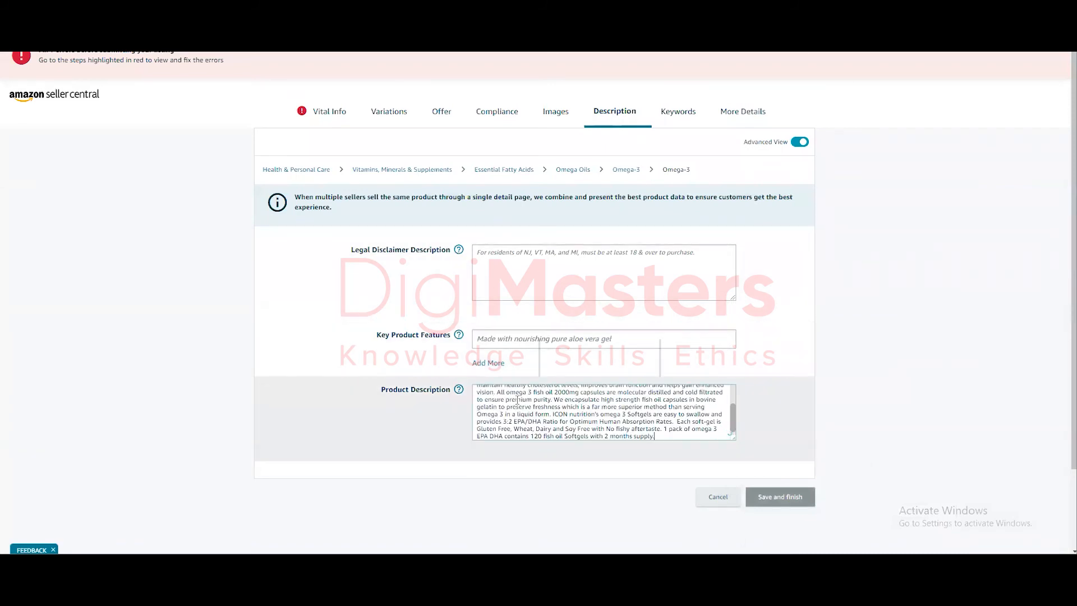
Step: Add three more Key Product Features fields to the listing's description section
{"action": "scroll", "coordinate": [376, 259], "scroll_direction": "down", "scroll_amount": 2}
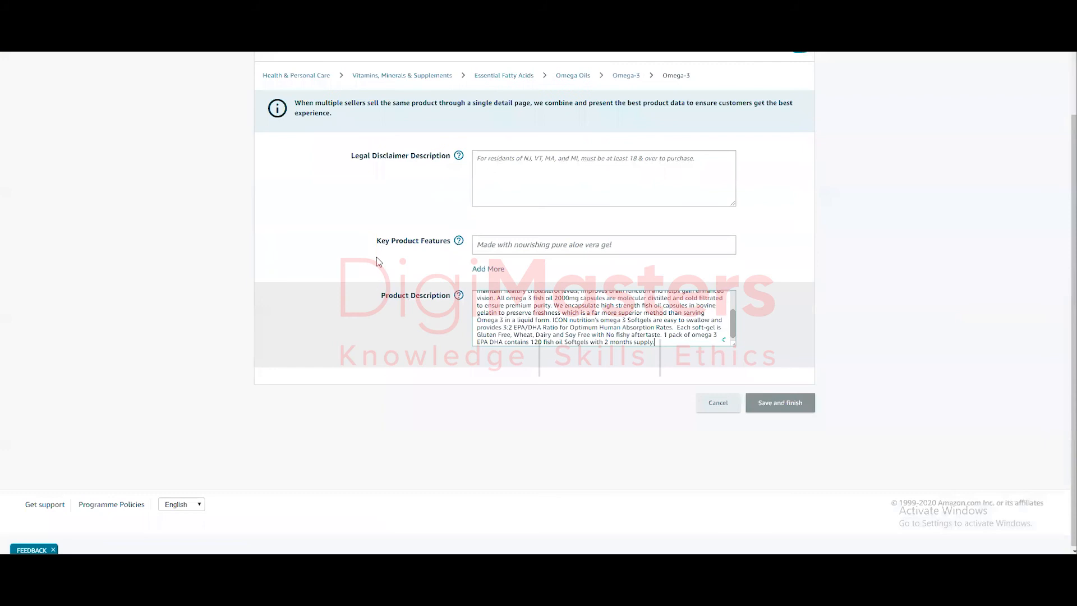
{"action": "left_click", "coordinate": [484, 268]}
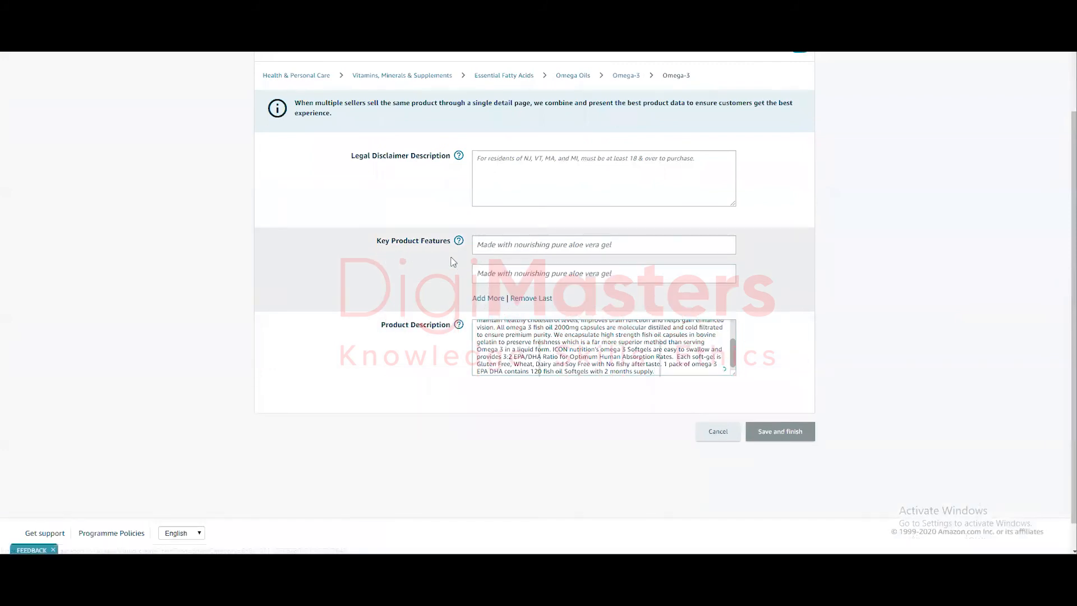
{"action": "left_click", "coordinate": [486, 299]}
{"action": "scroll", "coordinate": [460, 302], "scroll_direction": "down", "scroll_amount": 1}
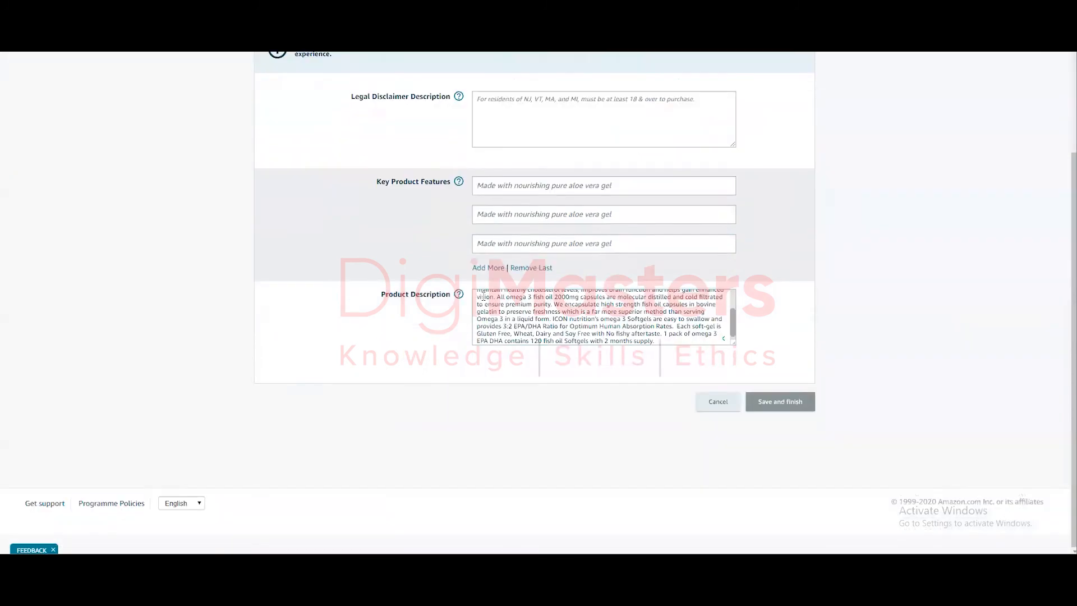
{"action": "left_click", "coordinate": [490, 268]}
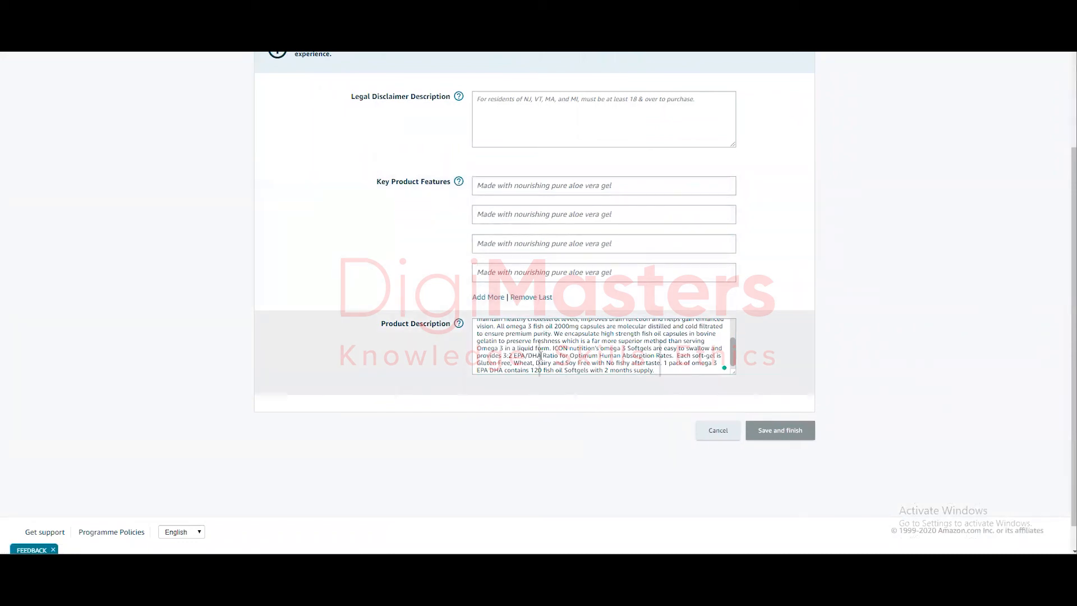
{"action": "scroll", "coordinate": [537, 360], "scroll_direction": "up", "scroll_amount": 3}
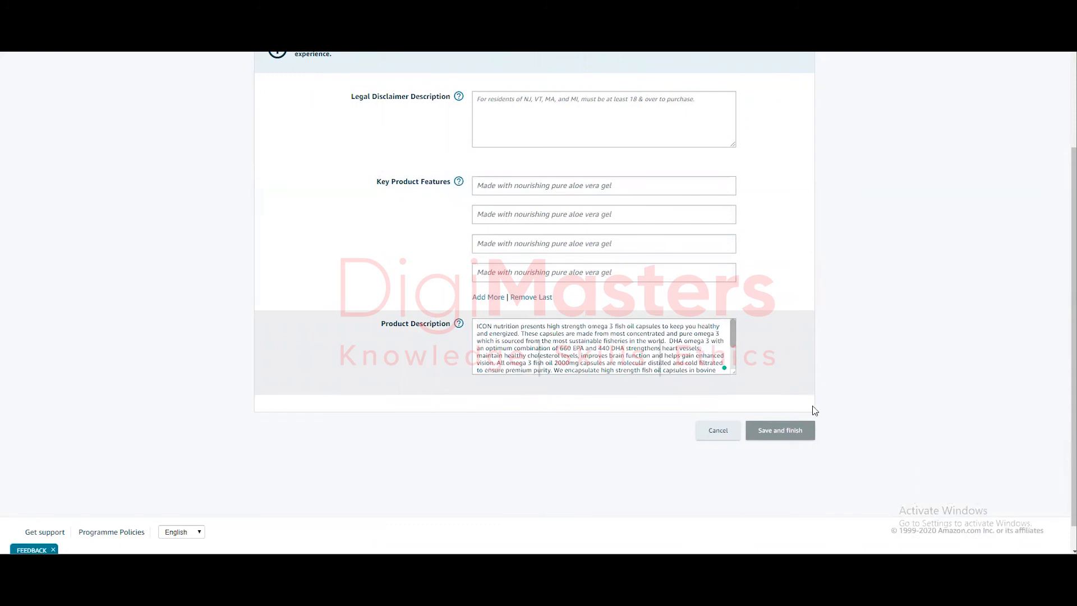
Step: Copy the "Healthy Heart & Mind" bullet point from the Word document into the first Key Product Features field
{"action": "key", "text": "alt+Tab"}
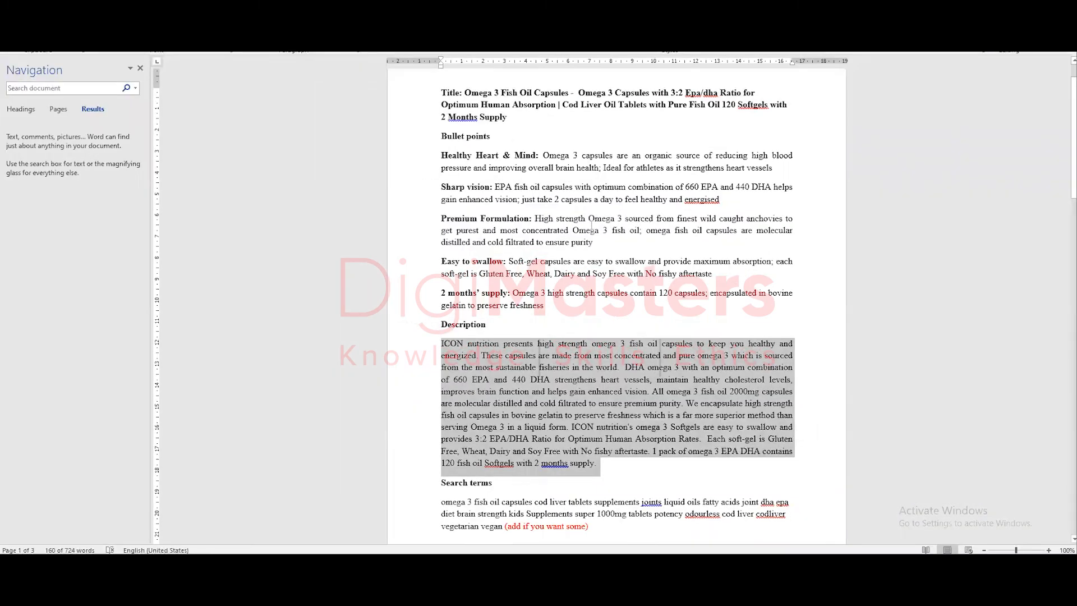
{"action": "left_click_drag", "start_coordinate": [443, 155], "coordinate": [761, 179]}
{"action": "key", "text": "ctrl+c"}
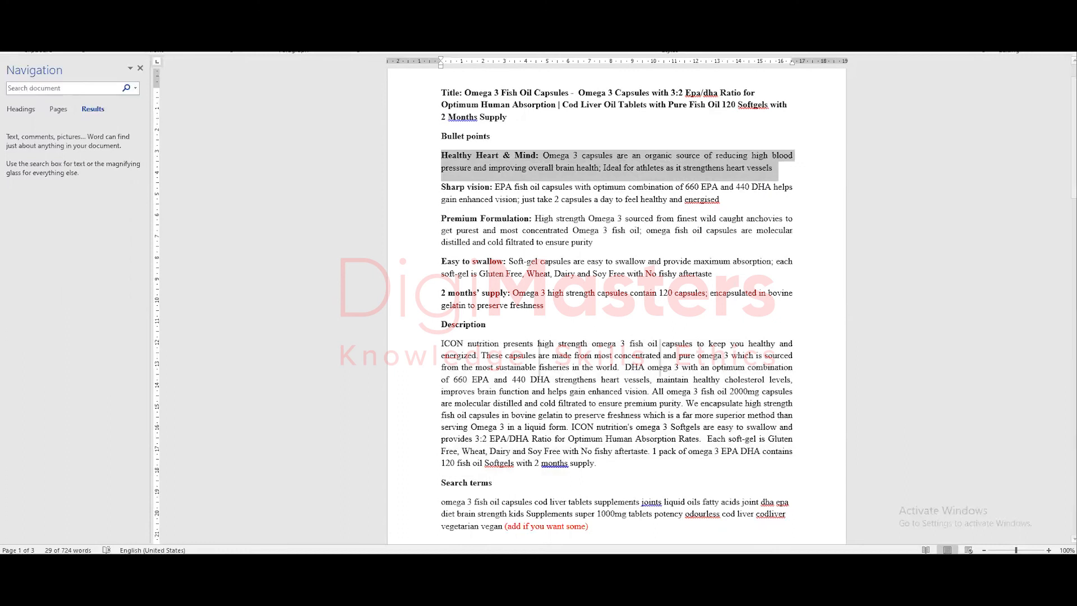
{"action": "key", "text": "alt+Tab"}
{"action": "left_click", "coordinate": [516, 191]}
{"action": "key", "text": "ctrl+v"}
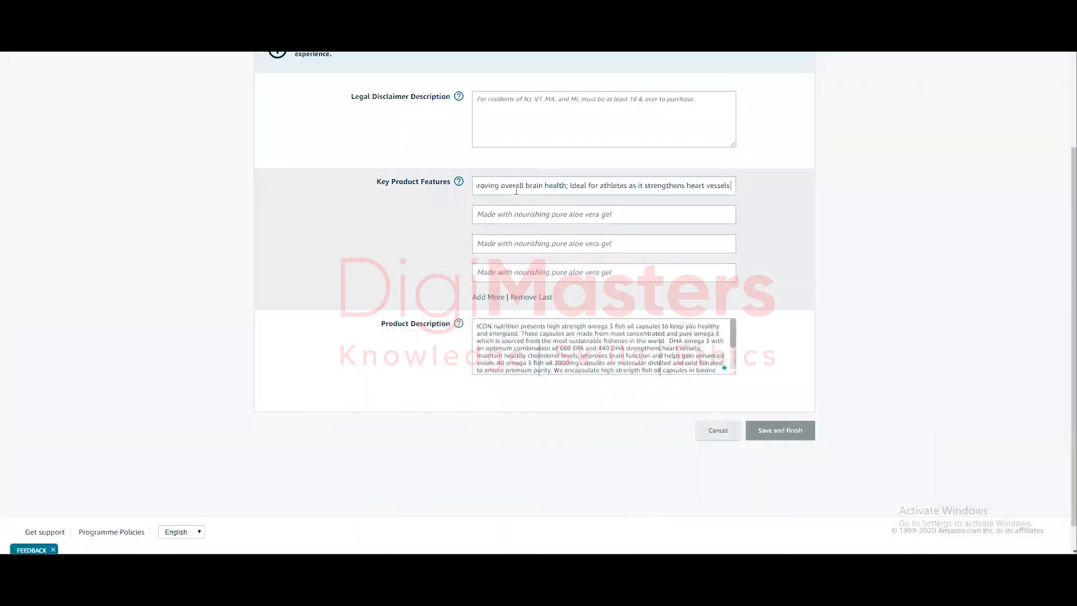
{"action": "left_click_drag", "start_coordinate": [523, 194], "coordinate": [401, 193]}
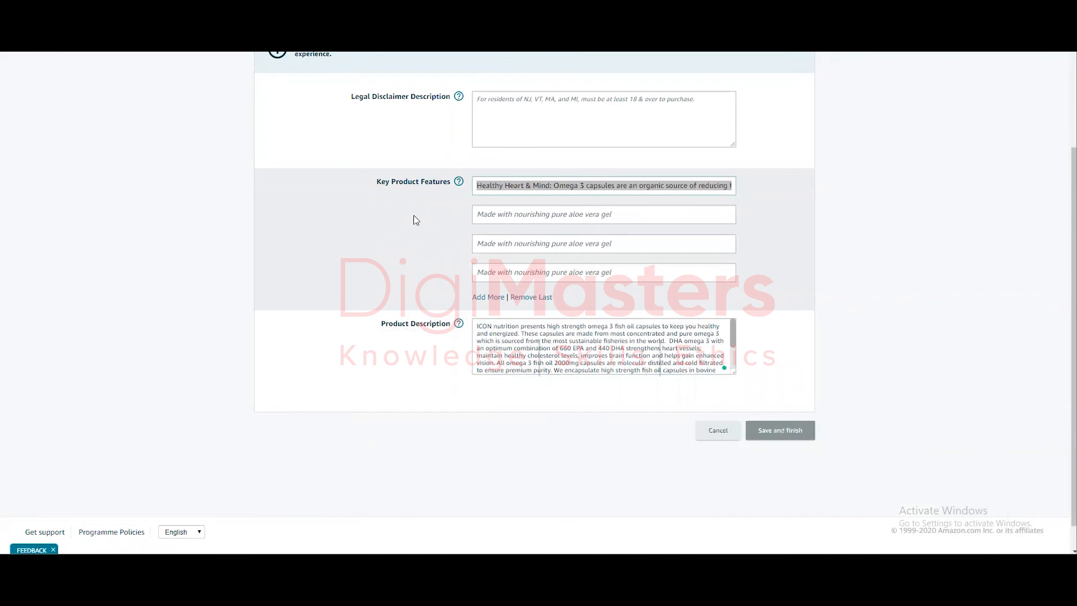
Step: Add a fifth Key Product Features field and fill the second one with the "Sharp vision" bullet point from the Word document
{"action": "left_click", "coordinate": [489, 297]}
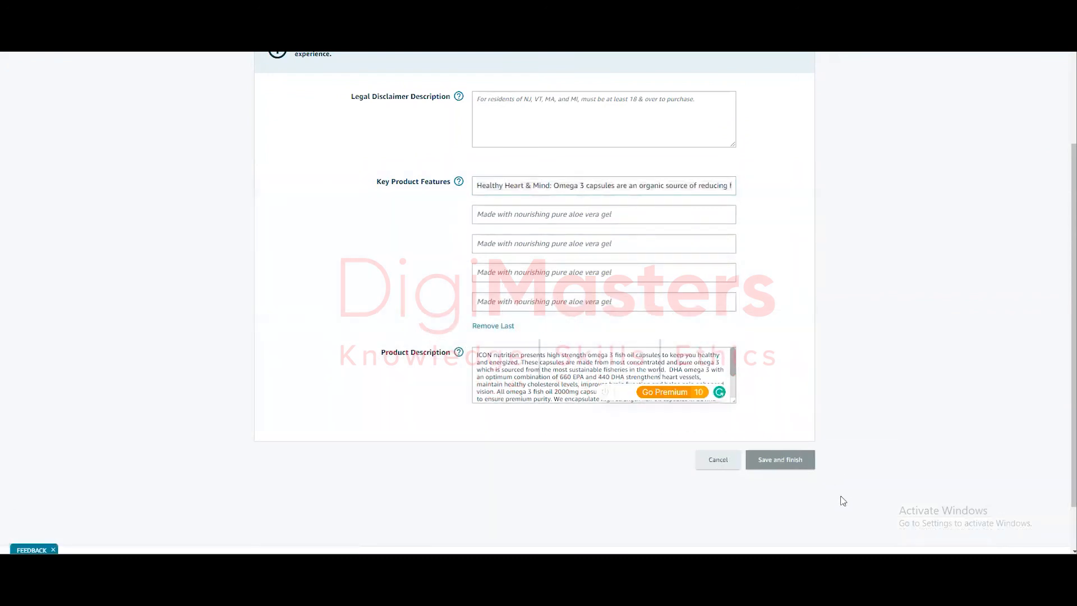
{"action": "key", "text": "alt+Tab"}
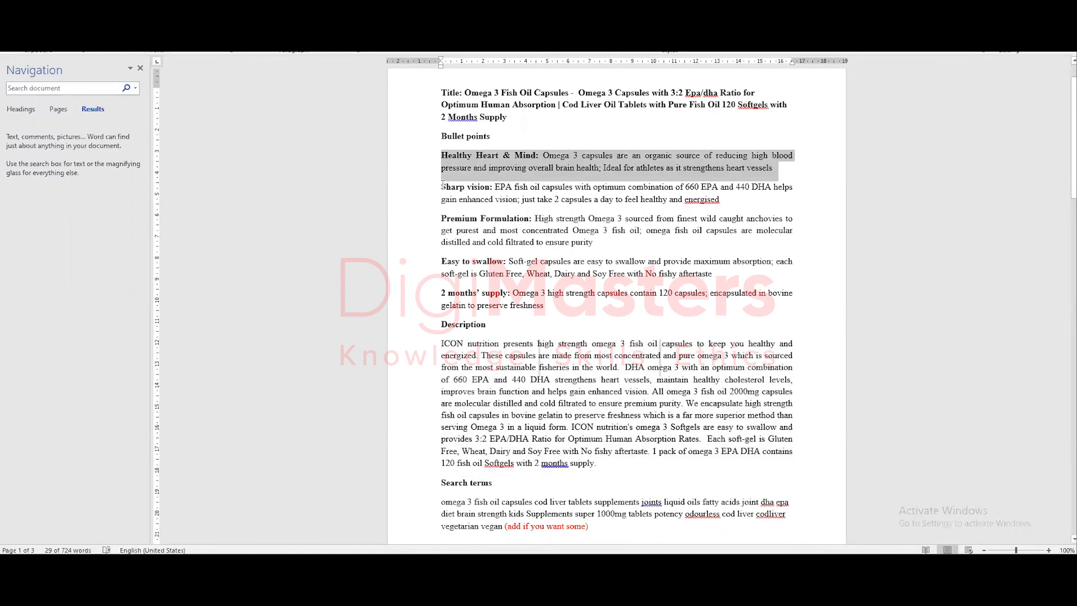
{"action": "left_click_drag", "start_coordinate": [443, 187], "coordinate": [711, 203]}
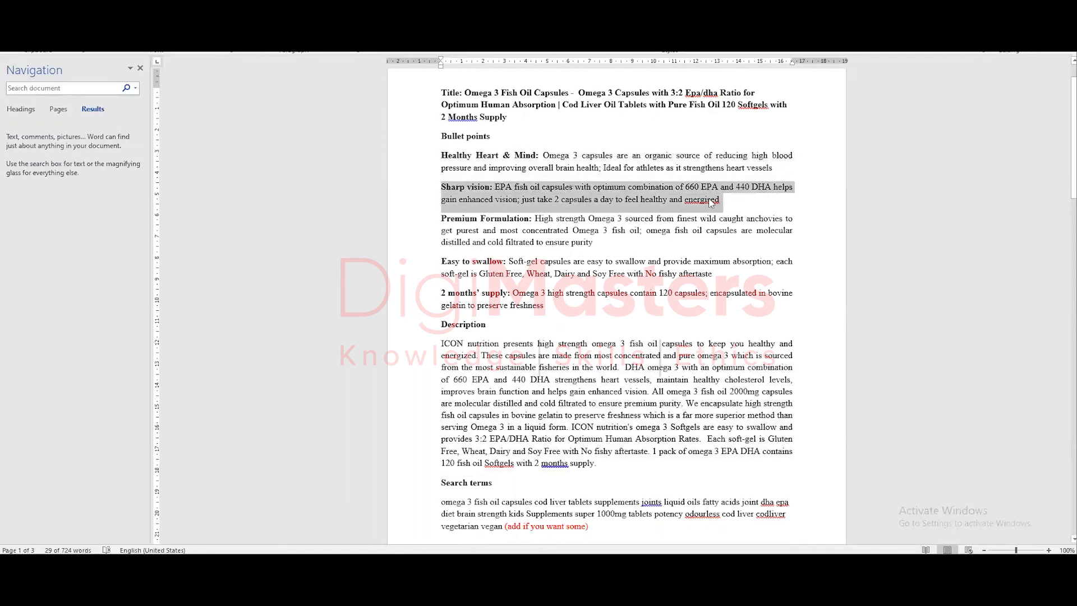
{"action": "key", "text": "alt+Tab"}
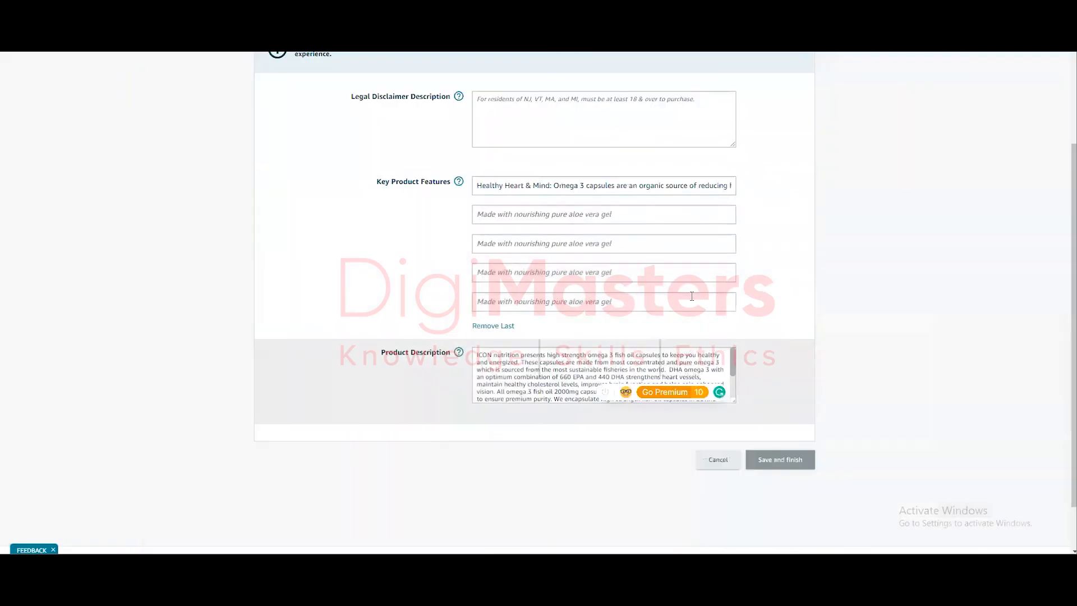
{"action": "key", "text": "ctrl+v"}
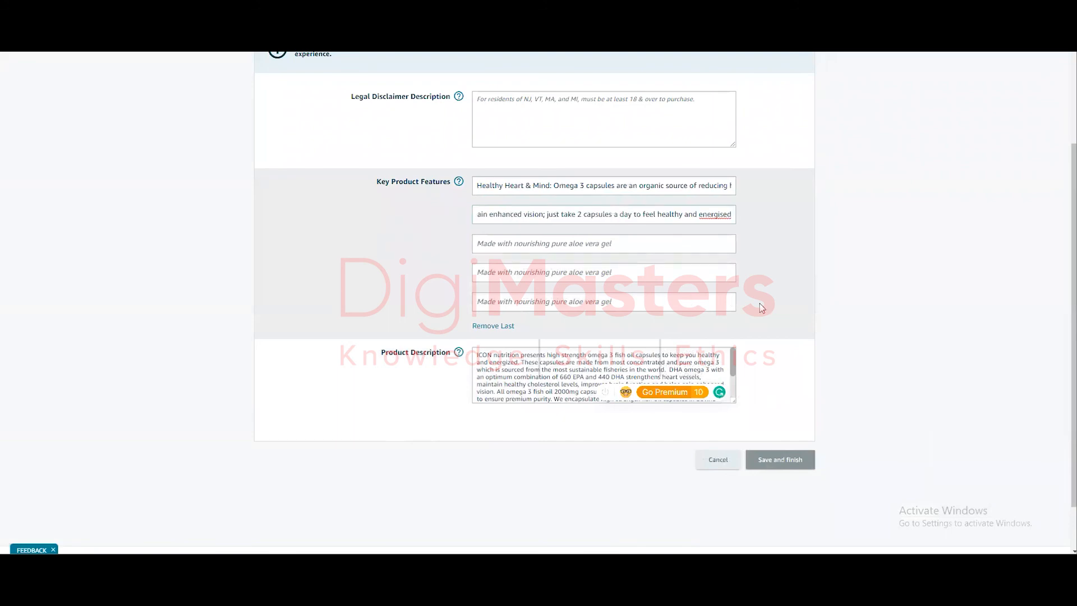
Step: Open the listing's Keywords section and copy the search terms, without the red note, from the Word document, returning to the listing
{"action": "left_click", "coordinate": [780, 459]}
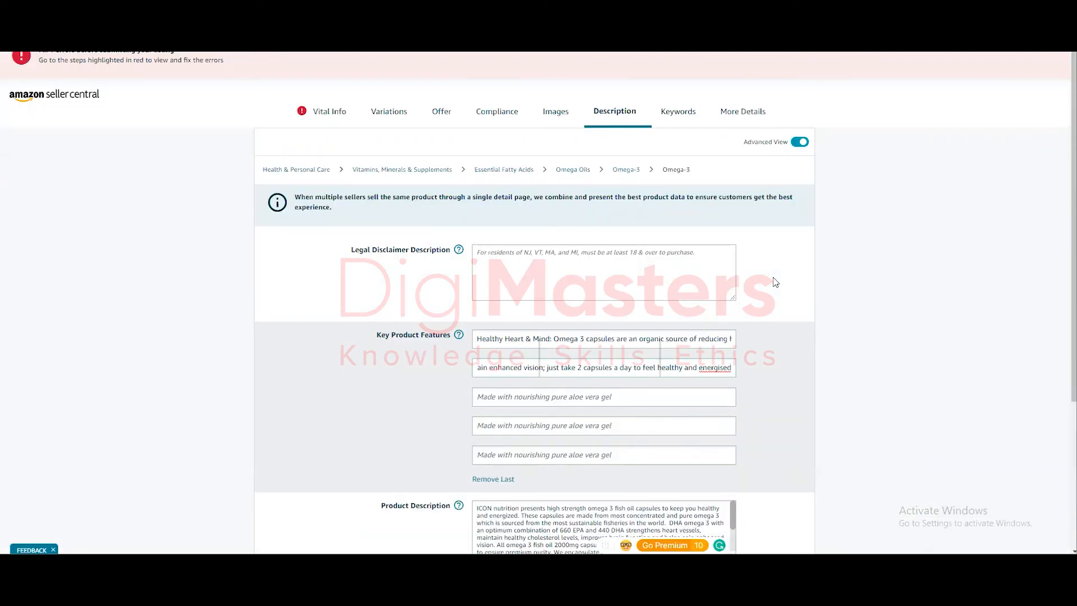
{"action": "left_click", "coordinate": [678, 116]}
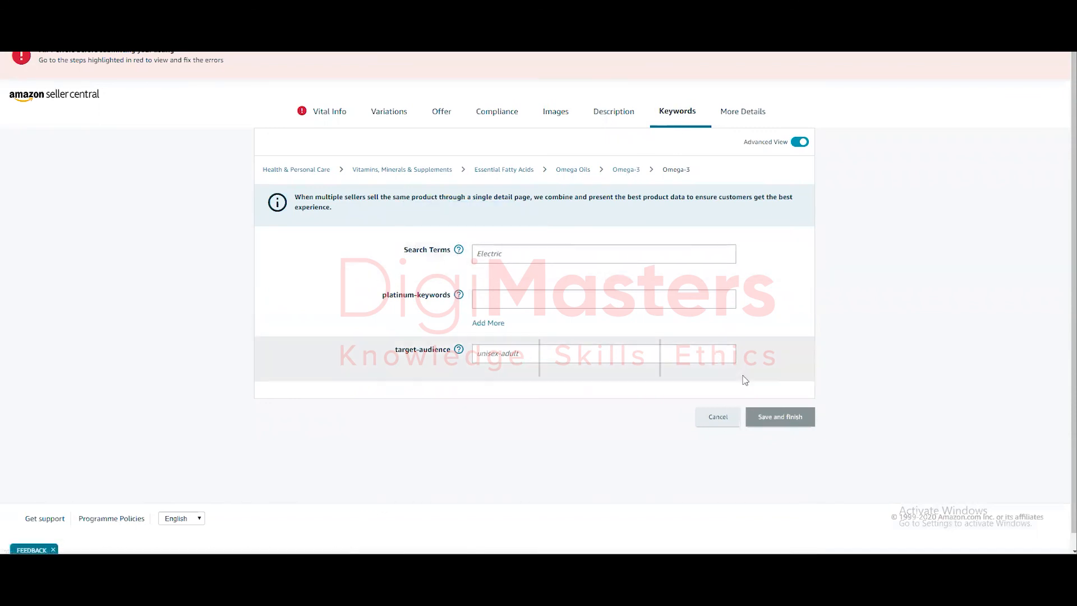
{"action": "key", "text": "alt+Tab"}
{"action": "scroll", "coordinate": [603, 254], "scroll_direction": "down", "scroll_amount": 5}
{"action": "scroll", "coordinate": [604, 254], "scroll_direction": "down", "scroll_amount": 3}
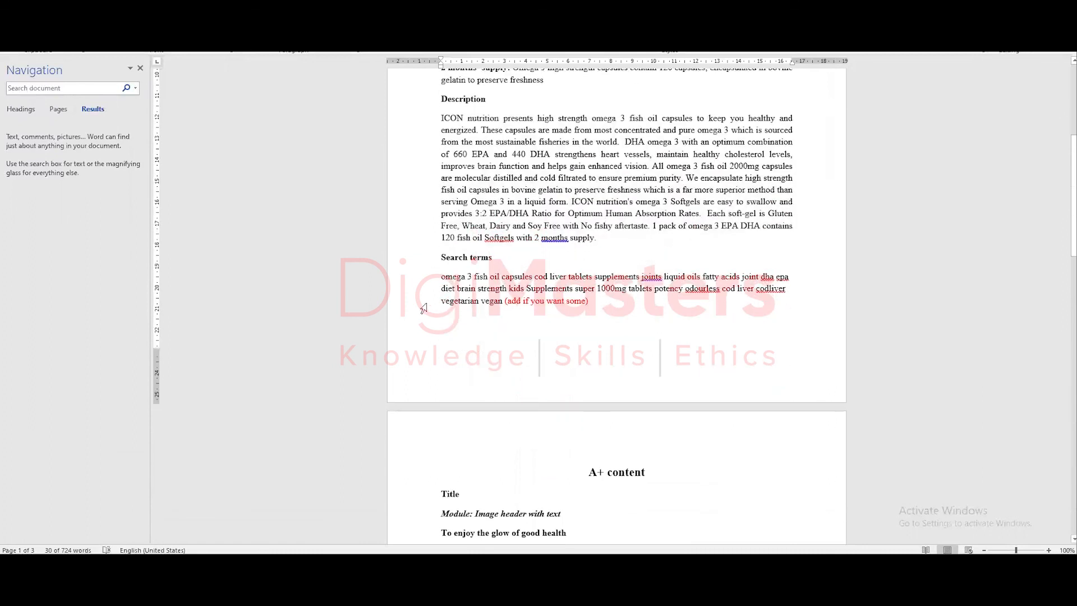
{"action": "left_click_drag", "start_coordinate": [440, 275], "coordinate": [504, 303]}
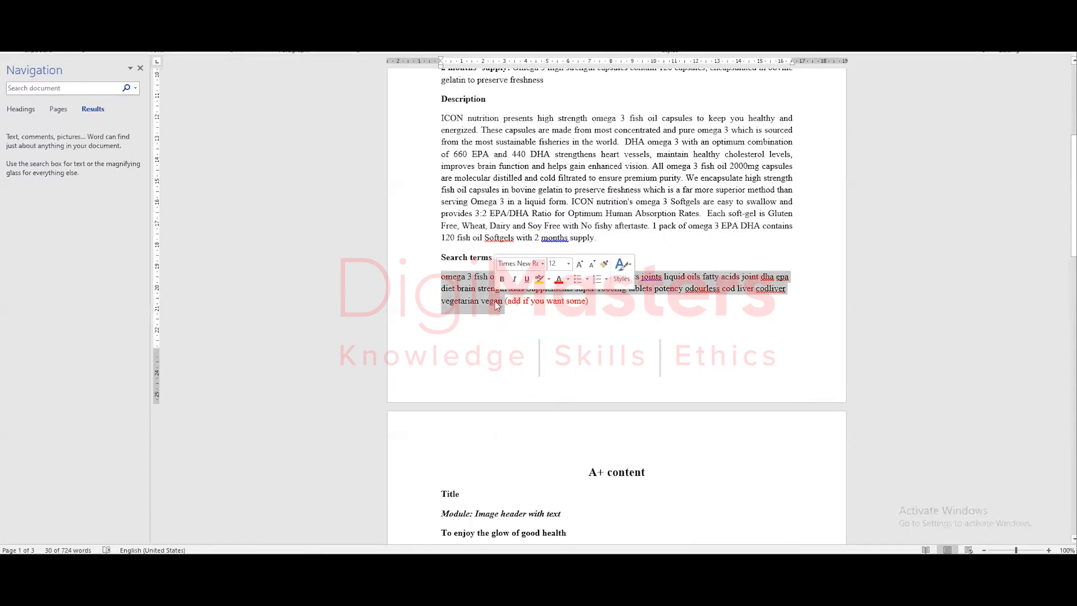
{"action": "key", "text": "ctrl+c"}
{"action": "key", "text": "alt+Tab"}
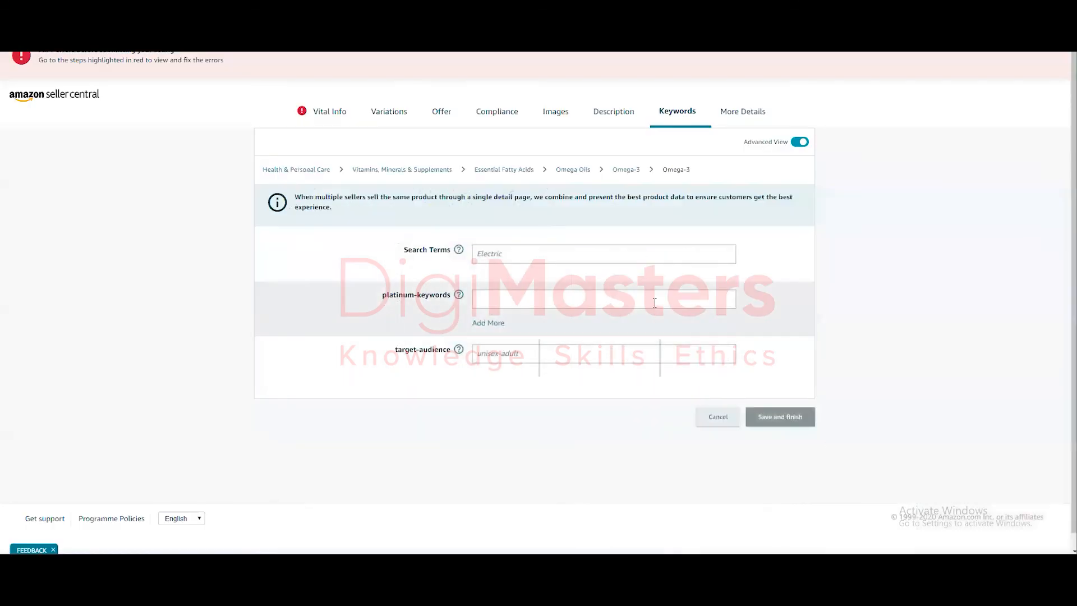
Step: Open the More Details section and review its weight and shelf life fields and the Target Gender and Target Audience options
{"action": "left_click", "coordinate": [733, 115]}
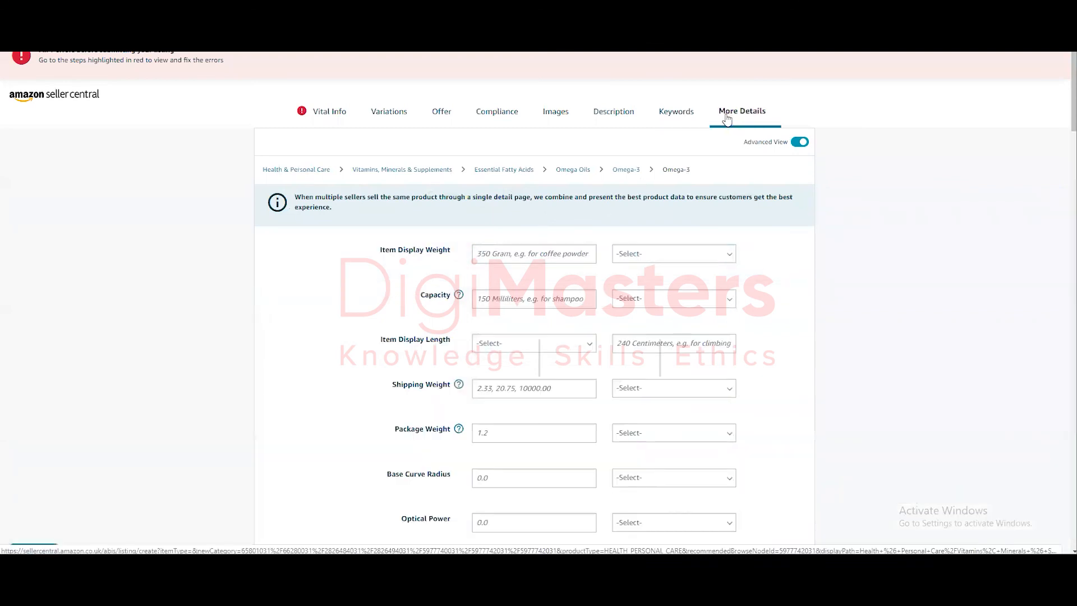
{"action": "left_click", "coordinate": [668, 255]}
{"action": "scroll", "coordinate": [669, 261], "scroll_direction": "down", "scroll_amount": 3}
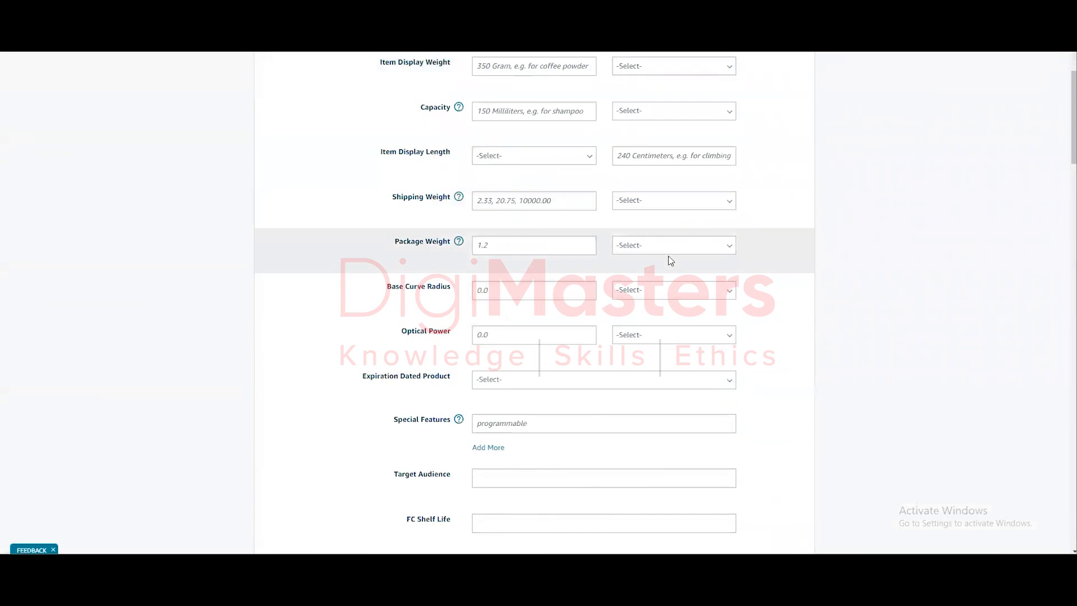
{"action": "scroll", "coordinate": [670, 260], "scroll_direction": "down", "scroll_amount": 2}
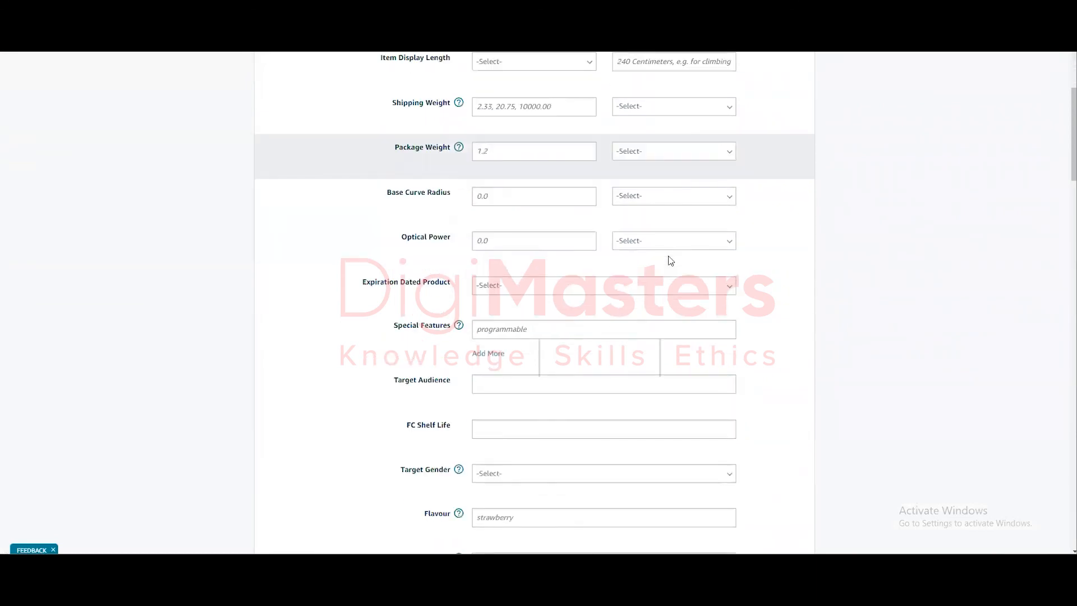
{"action": "scroll", "coordinate": [671, 260], "scroll_direction": "up", "scroll_amount": 3}
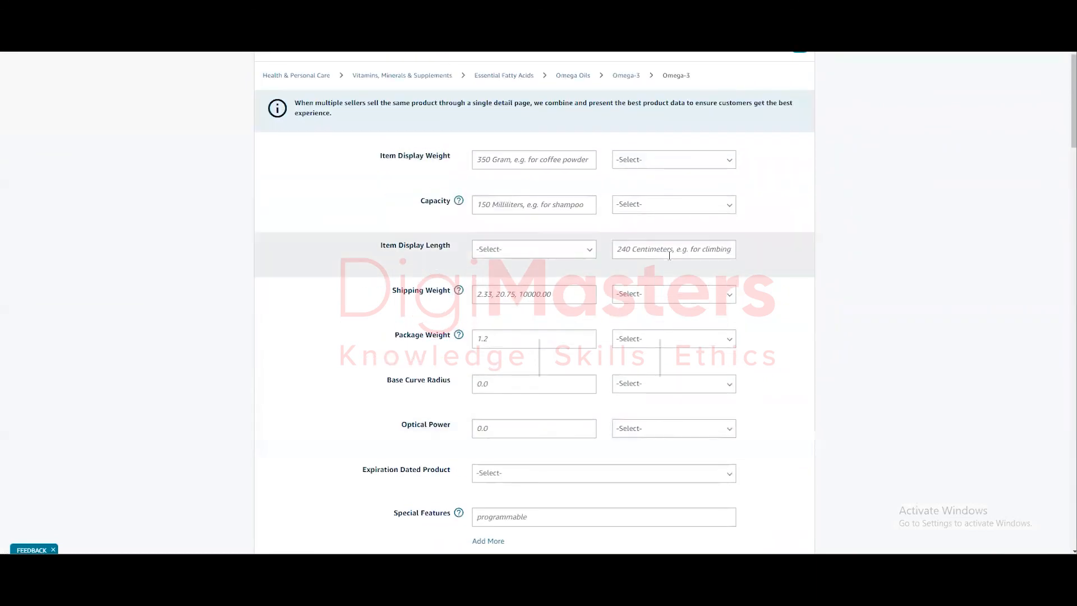
{"action": "scroll", "coordinate": [670, 259], "scroll_direction": "down", "scroll_amount": 3}
{"action": "scroll", "coordinate": [670, 256], "scroll_direction": "down", "scroll_amount": 2}
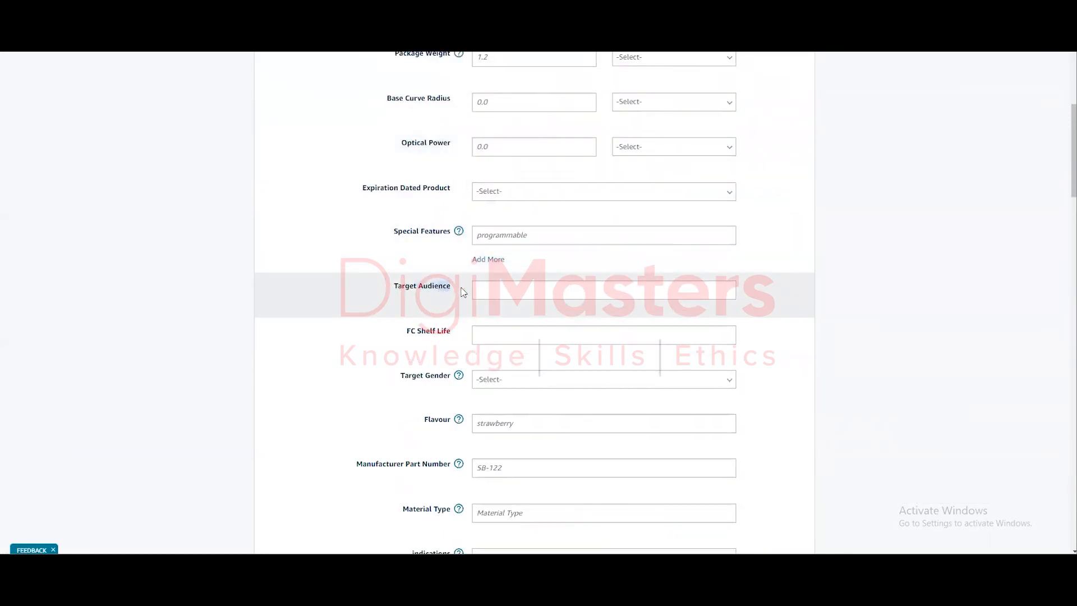
{"action": "left_click", "coordinate": [531, 387]}
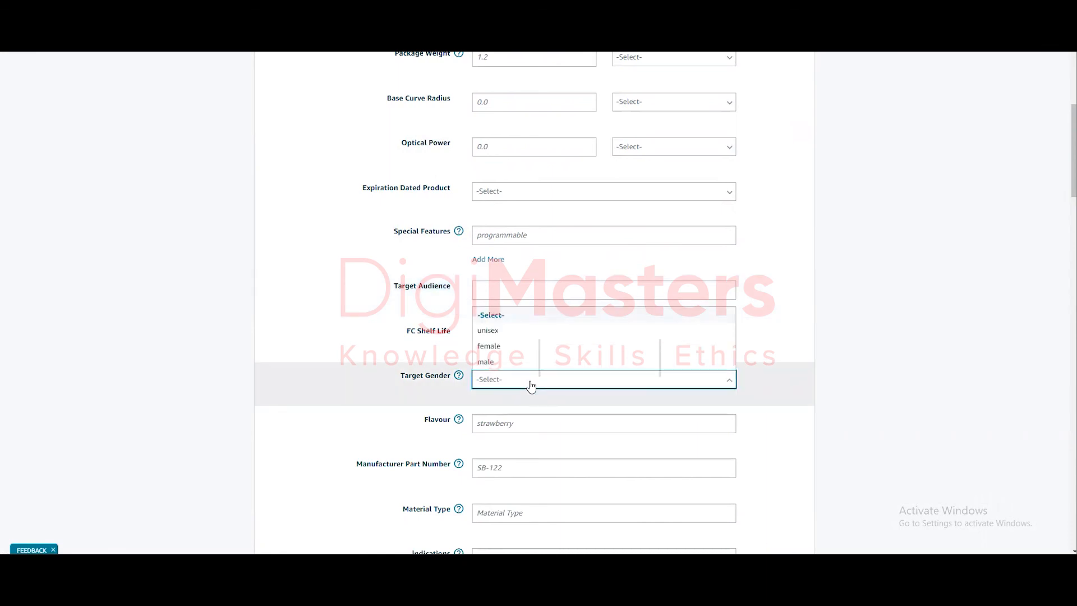
{"action": "left_click", "coordinate": [502, 290]}
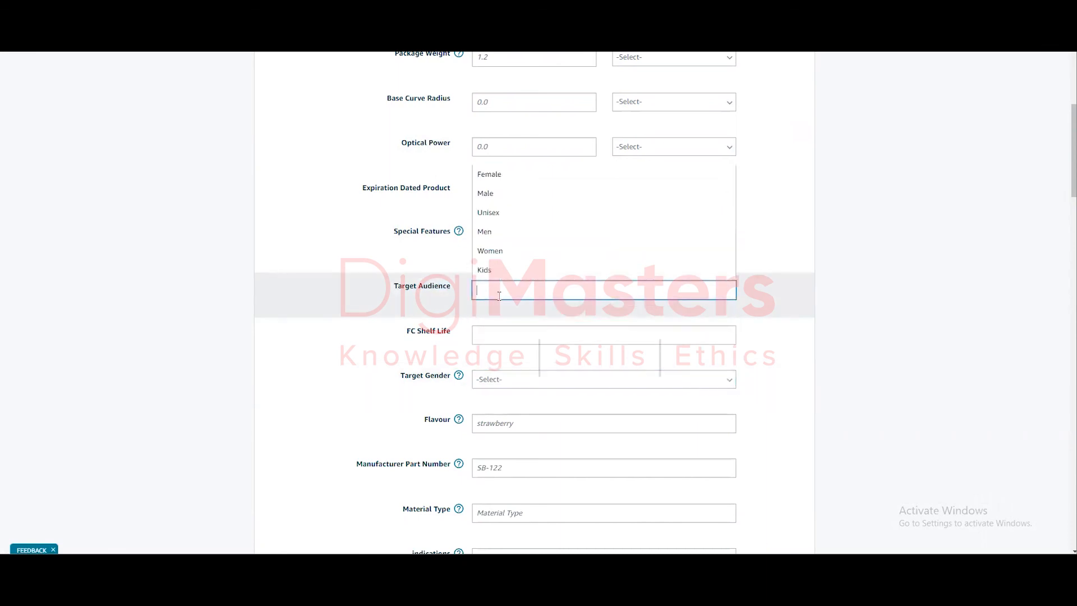
{"action": "left_click", "coordinate": [227, 273]}
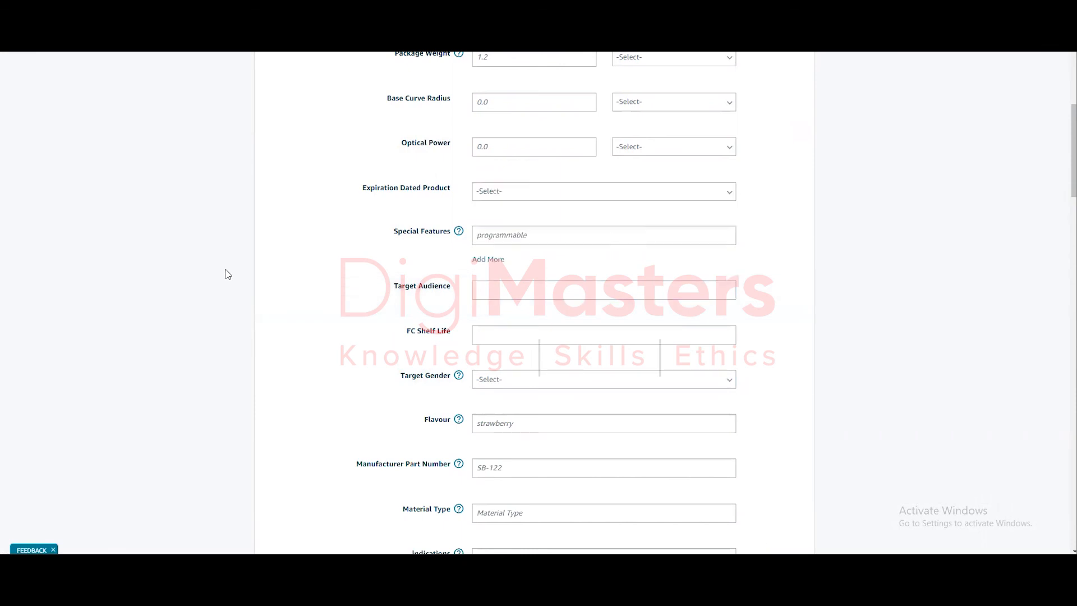
Step: Examine the ingredient, allergen and date fields and the country choices for Country/Region of declaration and Country/Region Of Origin
{"action": "scroll", "coordinate": [228, 274], "scroll_direction": "down", "scroll_amount": 2}
{"action": "scroll", "coordinate": [228, 274], "scroll_direction": "down", "scroll_amount": 4}
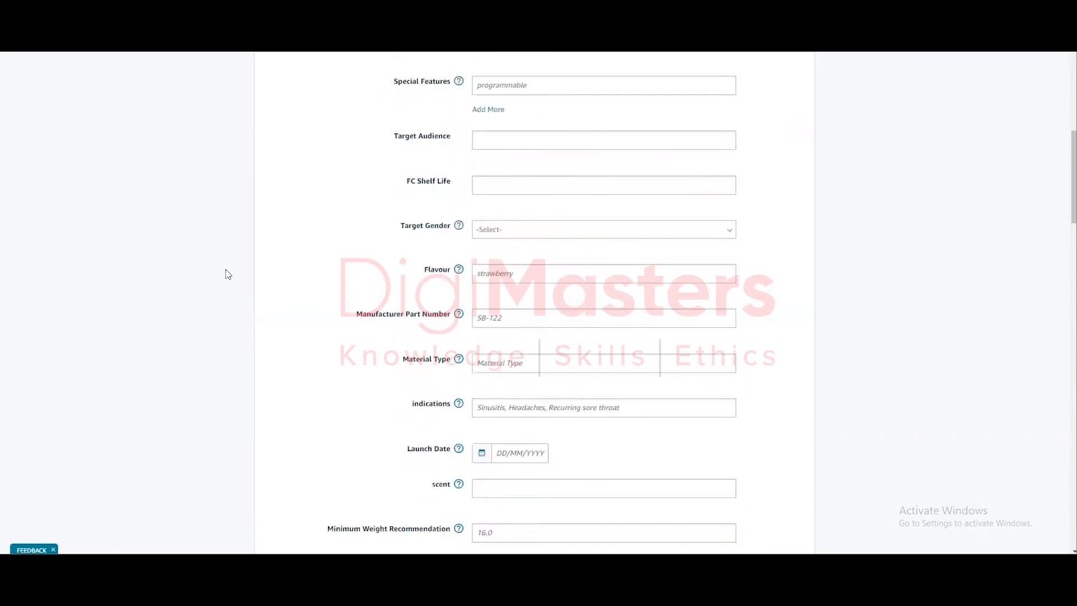
{"action": "scroll", "coordinate": [227, 273], "scroll_direction": "down", "scroll_amount": 4}
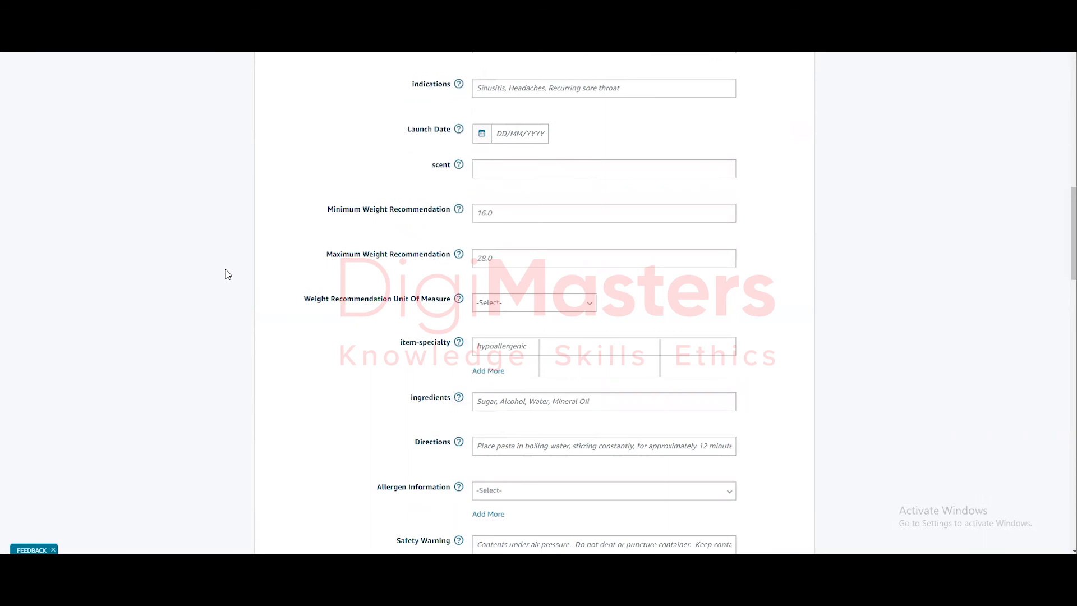
{"action": "scroll", "coordinate": [227, 274], "scroll_direction": "down", "scroll_amount": 8}
{"action": "scroll", "coordinate": [227, 274], "scroll_direction": "down", "scroll_amount": 6}
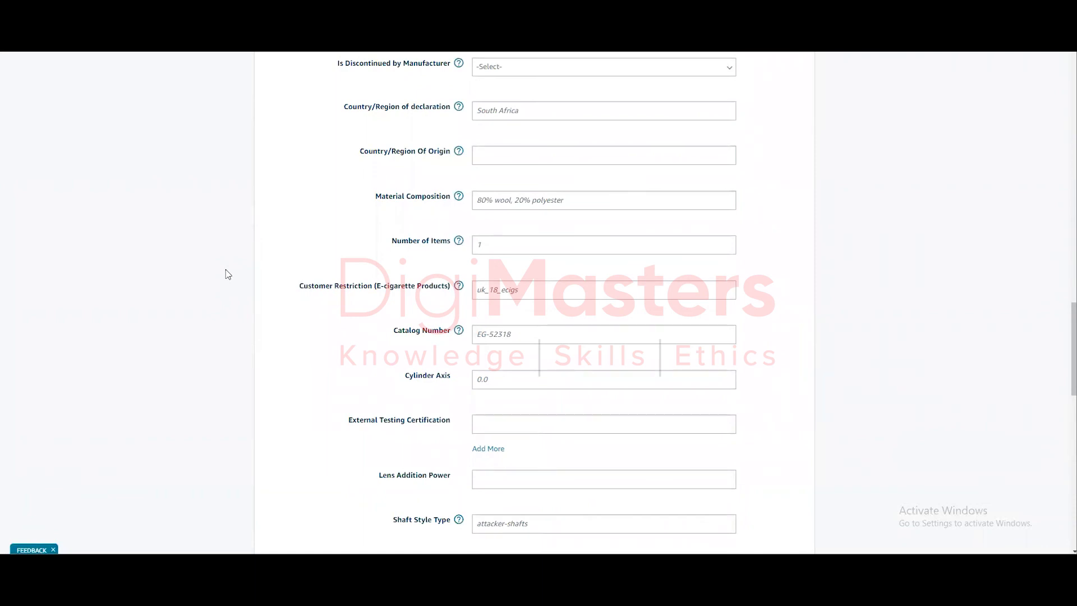
{"action": "scroll", "coordinate": [227, 274], "scroll_direction": "up", "scroll_amount": 2}
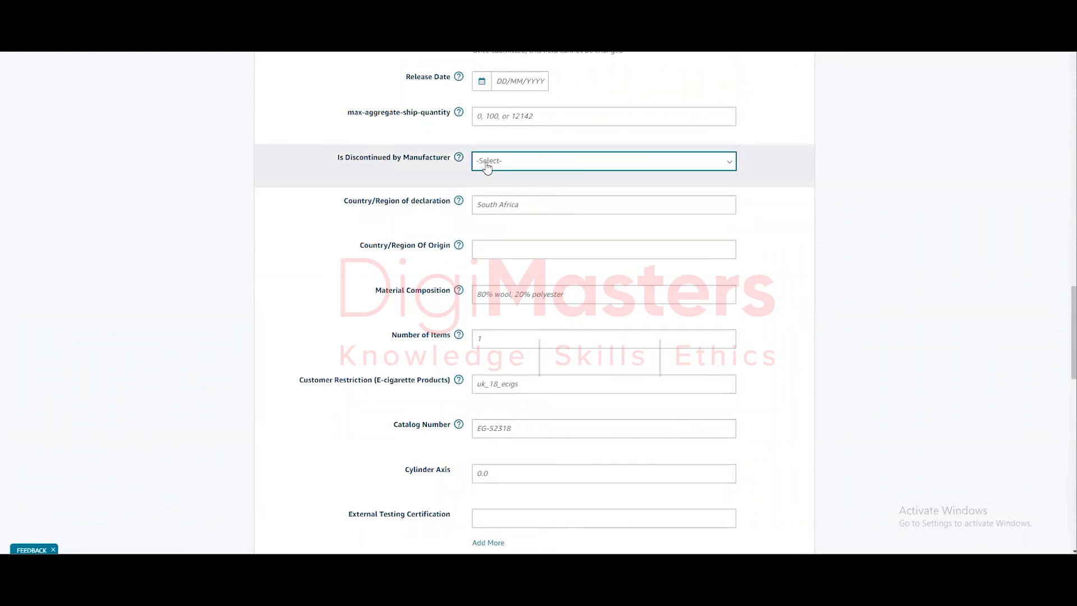
{"action": "left_click", "coordinate": [516, 204]}
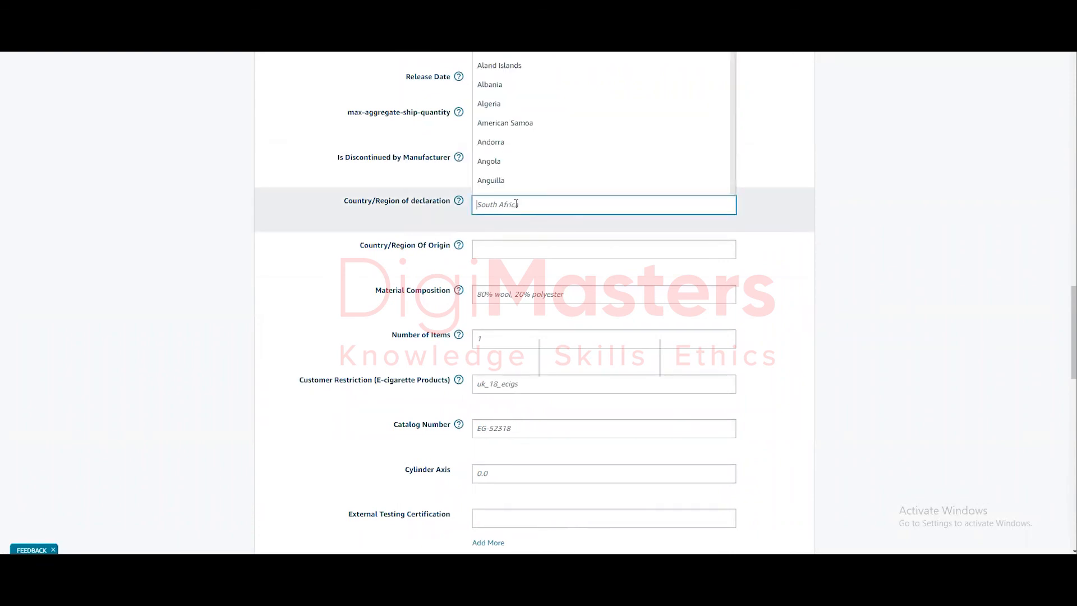
{"action": "left_click", "coordinate": [503, 249]}
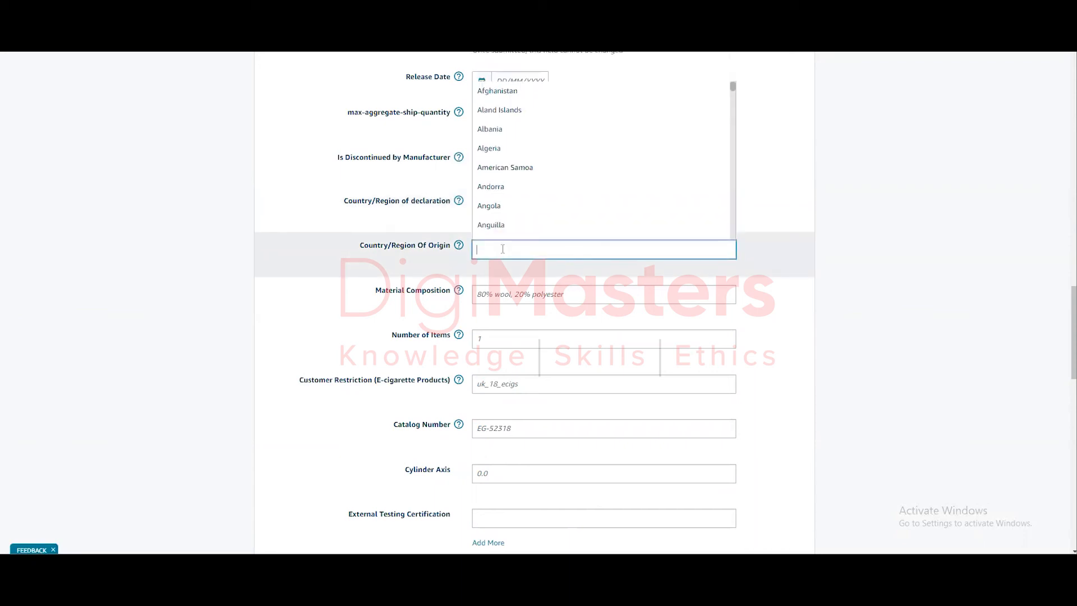
{"action": "left_click", "coordinate": [512, 290]}
{"action": "scroll", "coordinate": [303, 306], "scroll_direction": "down", "scroll_amount": 2}
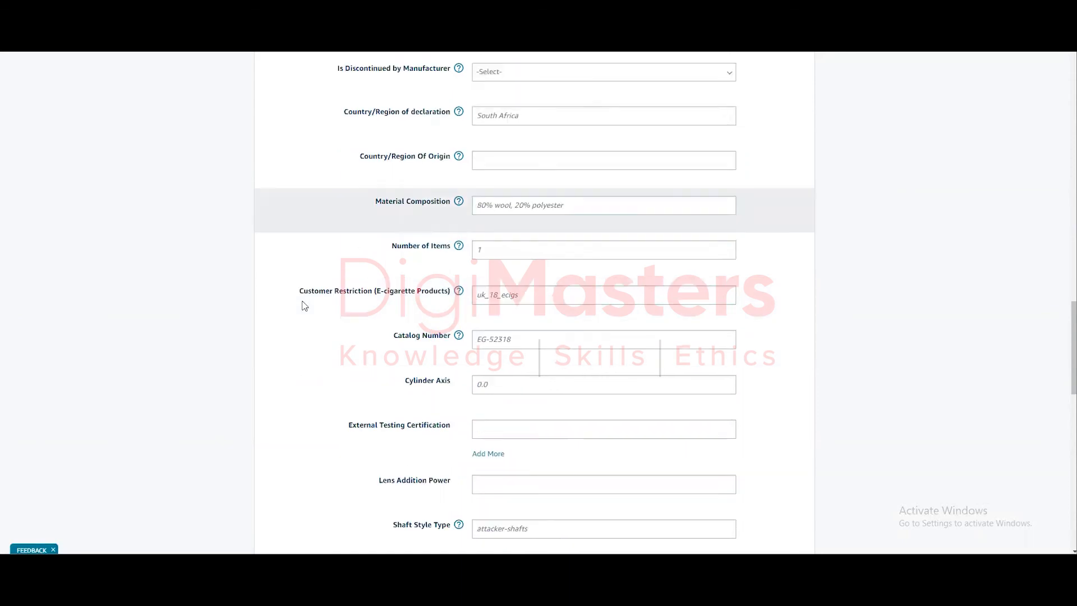
Step: Review the remaining More Details fields, from certification and product and package dimensions through Specific Uses For Product
{"action": "scroll", "coordinate": [533, 336], "scroll_direction": "down", "scroll_amount": 2}
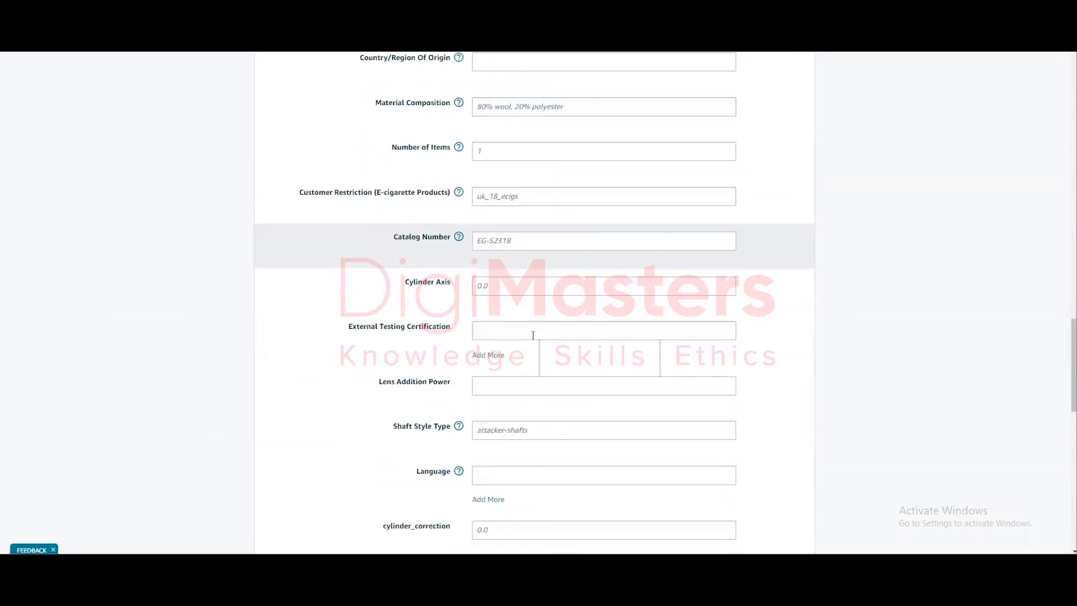
{"action": "scroll", "coordinate": [533, 335], "scroll_direction": "down", "scroll_amount": 4}
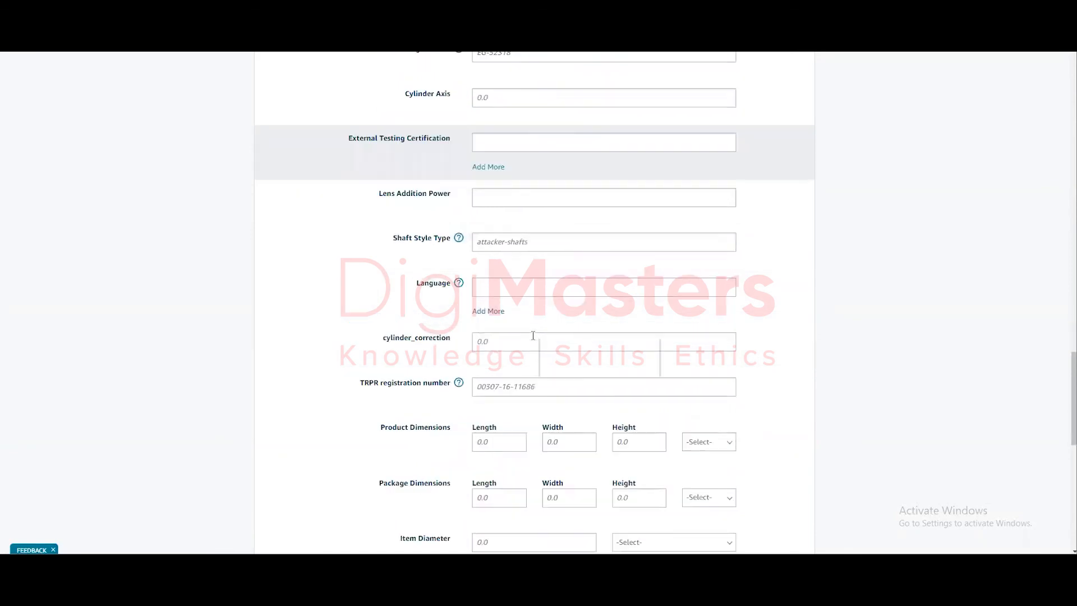
{"action": "scroll", "coordinate": [510, 304], "scroll_direction": "down", "scroll_amount": 2}
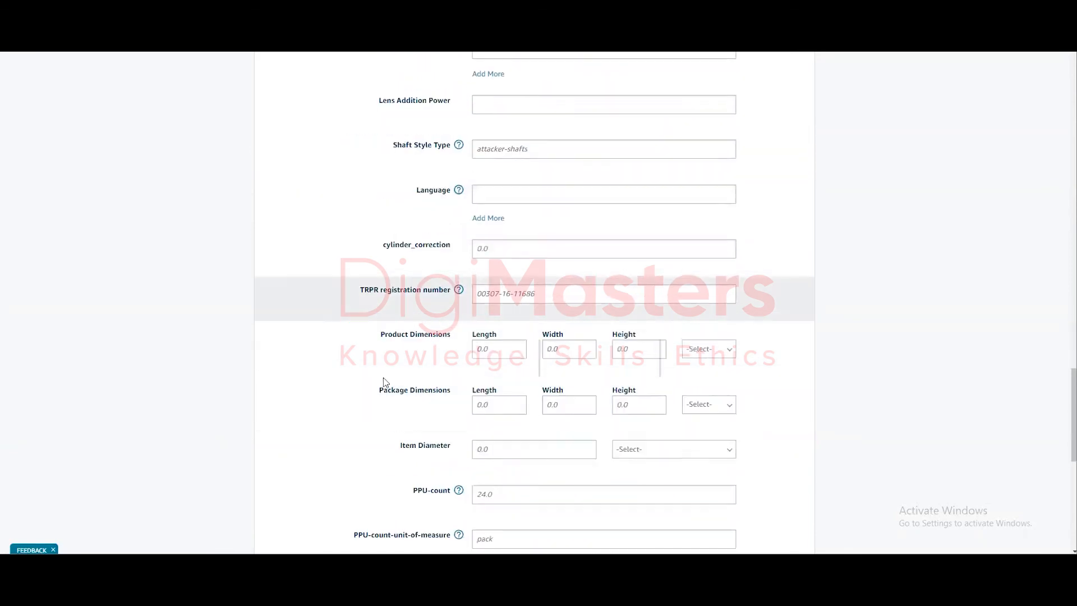
{"action": "scroll", "coordinate": [514, 372], "scroll_direction": "down", "scroll_amount": 4}
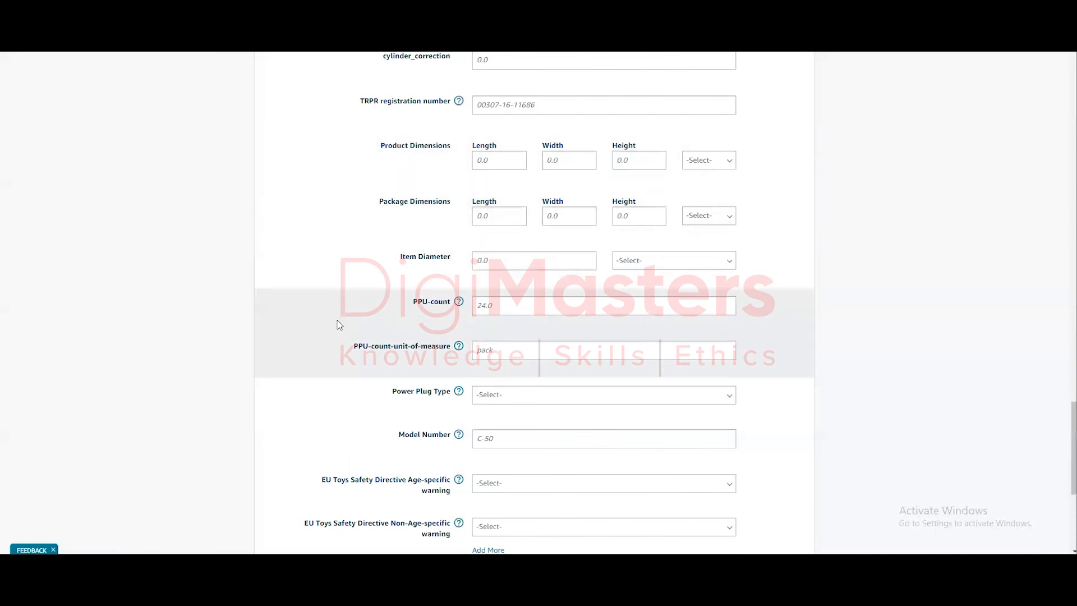
{"action": "scroll", "coordinate": [170, 301], "scroll_direction": "down", "scroll_amount": 1}
{"action": "scroll", "coordinate": [170, 302], "scroll_direction": "down", "scroll_amount": 5}
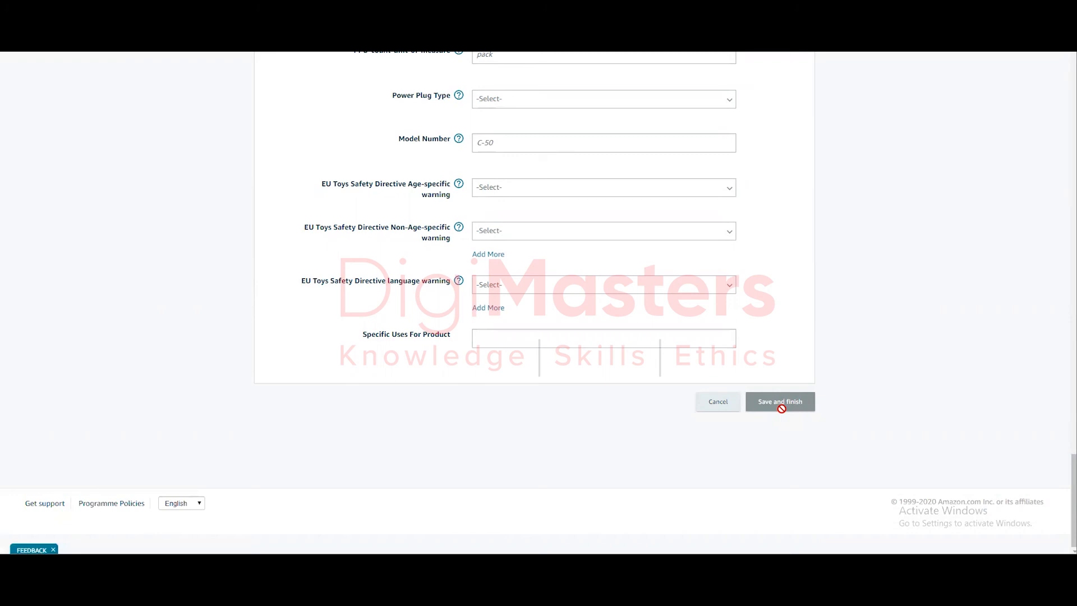
{"action": "scroll", "coordinate": [782, 411], "scroll_direction": "up", "scroll_amount": 5}
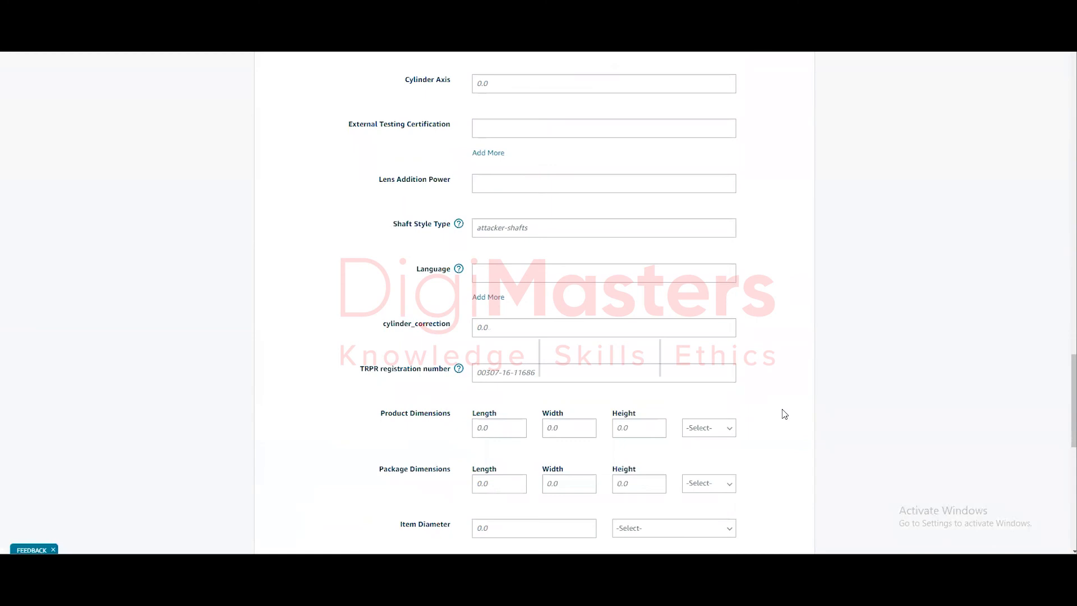
{"action": "scroll", "coordinate": [784, 413], "scroll_direction": "down", "scroll_amount": 3}
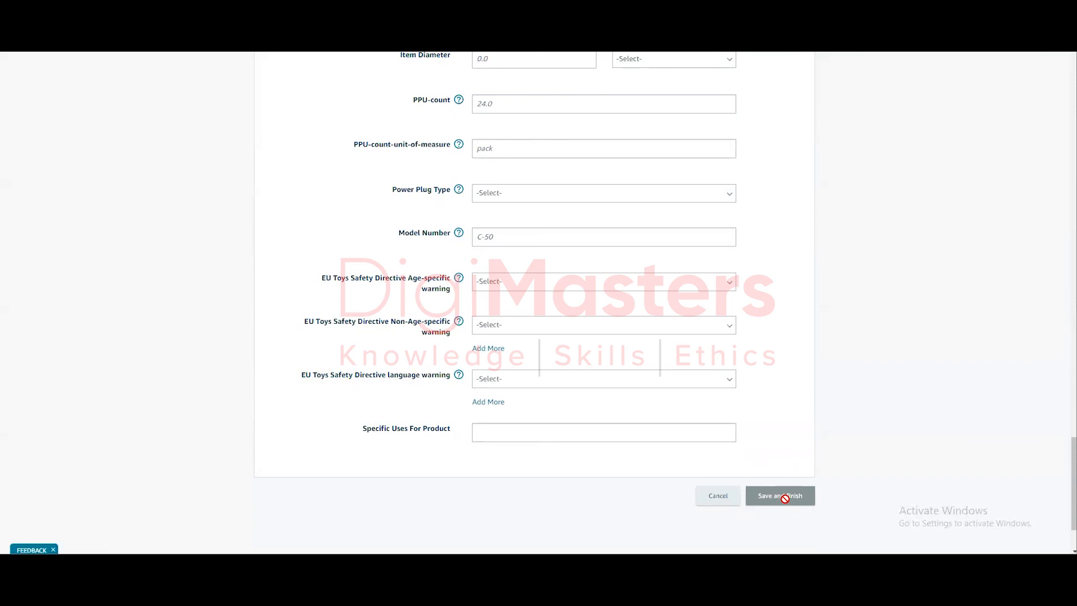
{"action": "scroll", "coordinate": [785, 499], "scroll_direction": "up", "scroll_amount": 20}
{"action": "scroll", "coordinate": [785, 499], "scroll_direction": "down", "scroll_amount": 12}
{"action": "scroll", "coordinate": [785, 498], "scroll_direction": "down", "scroll_amount": 20}
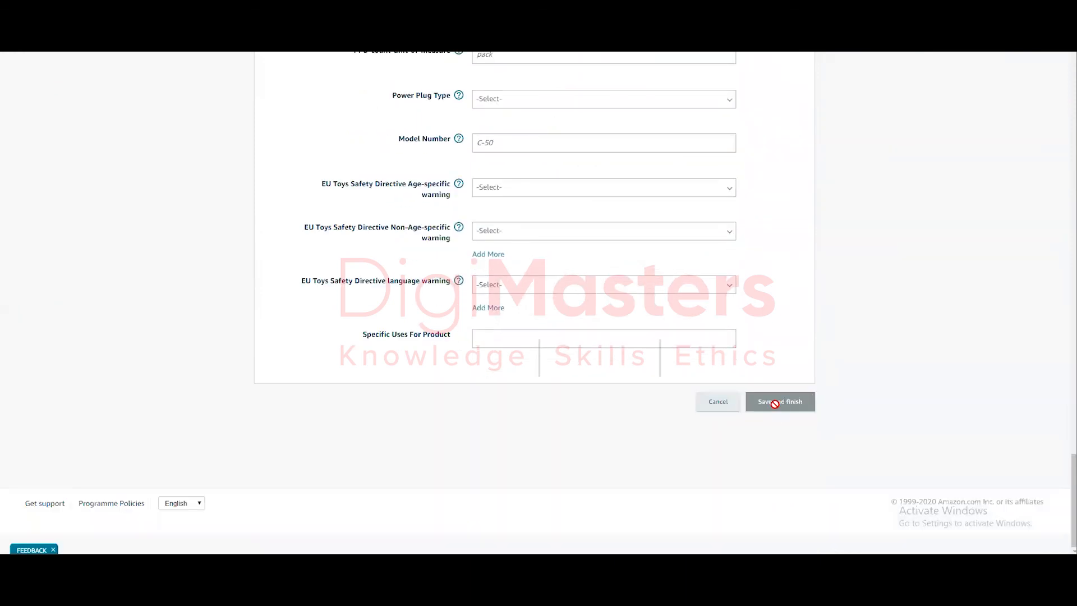
{"action": "scroll", "coordinate": [774, 413], "scroll_direction": "up", "scroll_amount": 20}
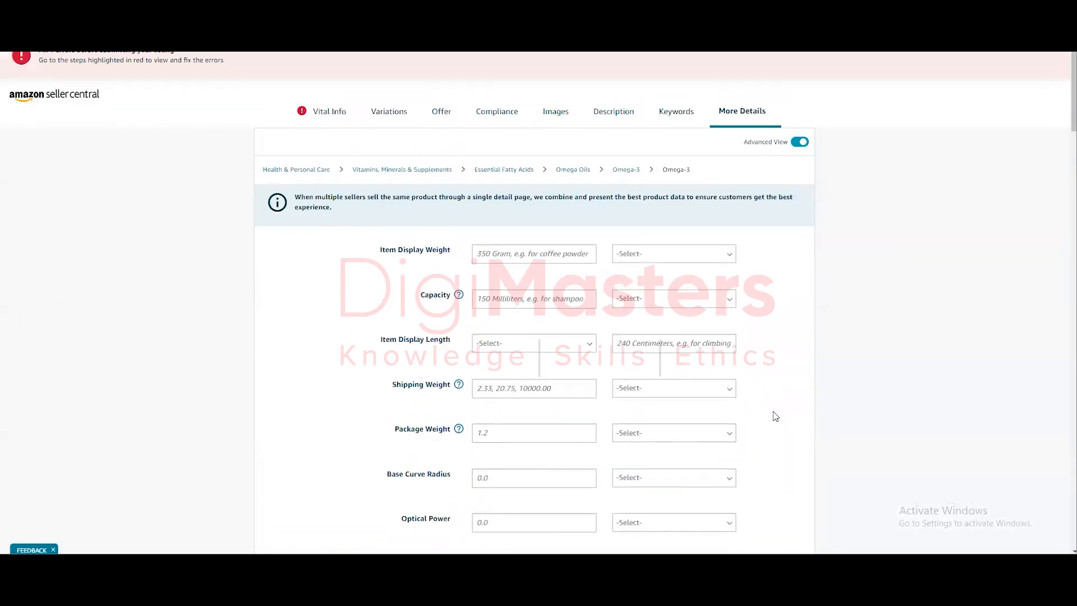
Step: Return to the Vital Info section and set the Product ID type to GTIN
{"action": "left_click", "coordinate": [306, 115]}
{"action": "scroll", "coordinate": [306, 245], "scroll_direction": "down", "scroll_amount": 3}
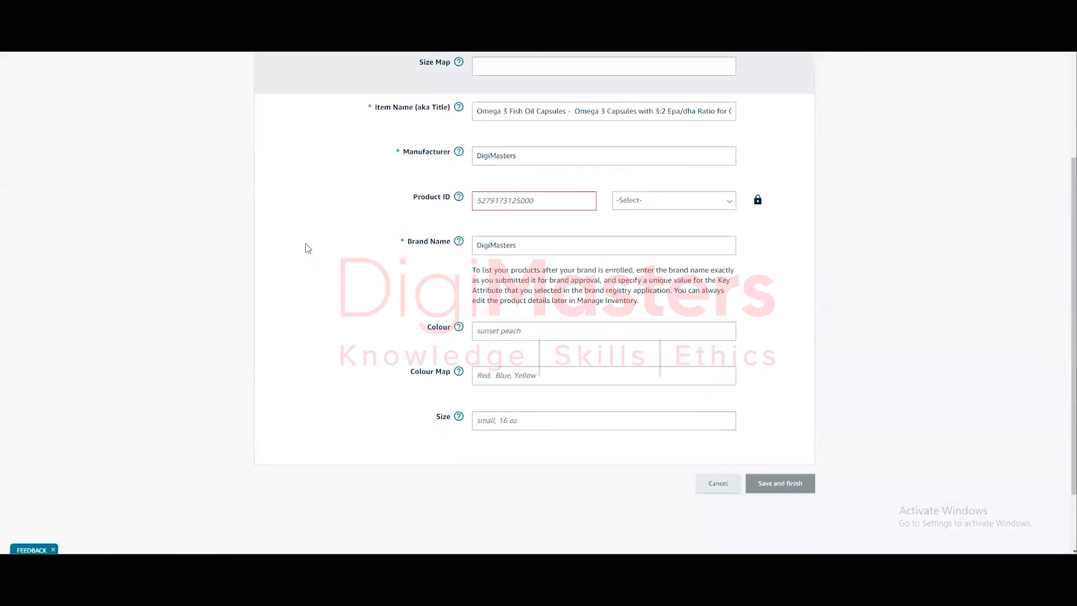
{"action": "left_click", "coordinate": [524, 204]}
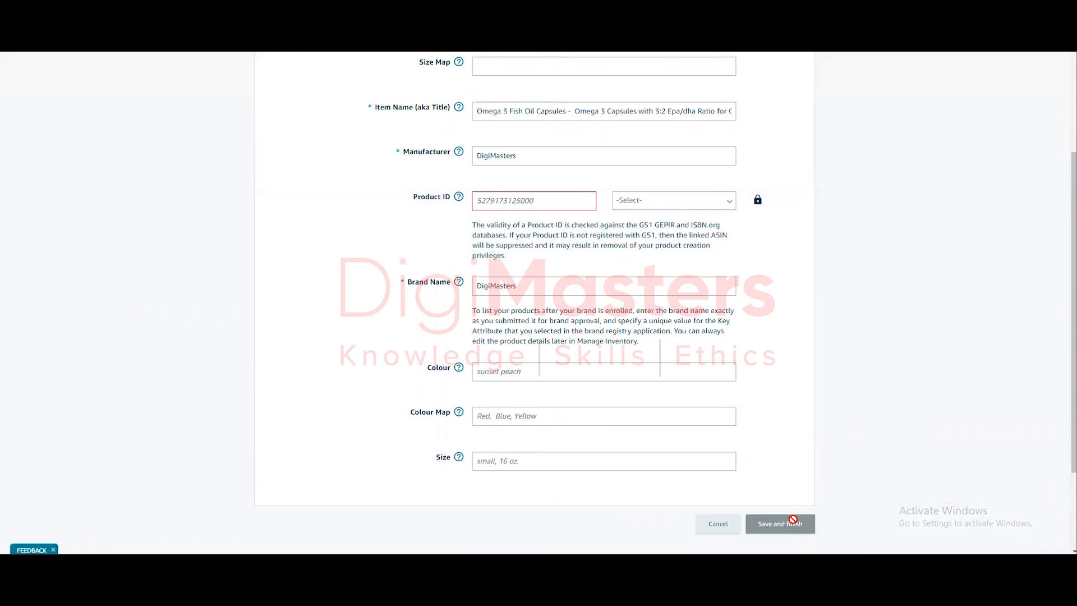
{"action": "left_click", "coordinate": [652, 206]}
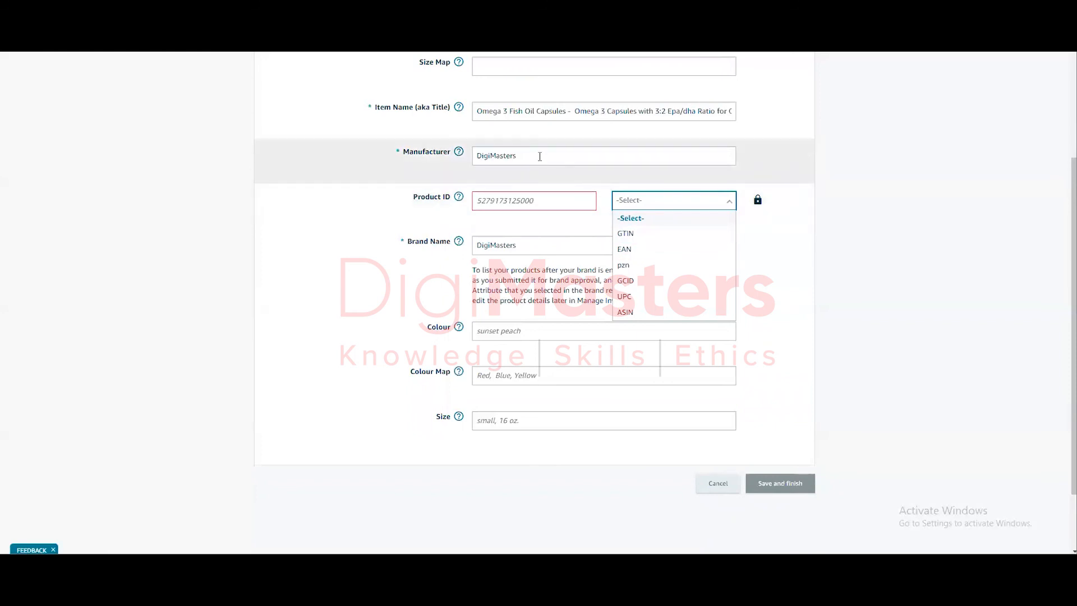
{"action": "left_click", "coordinate": [630, 233]}
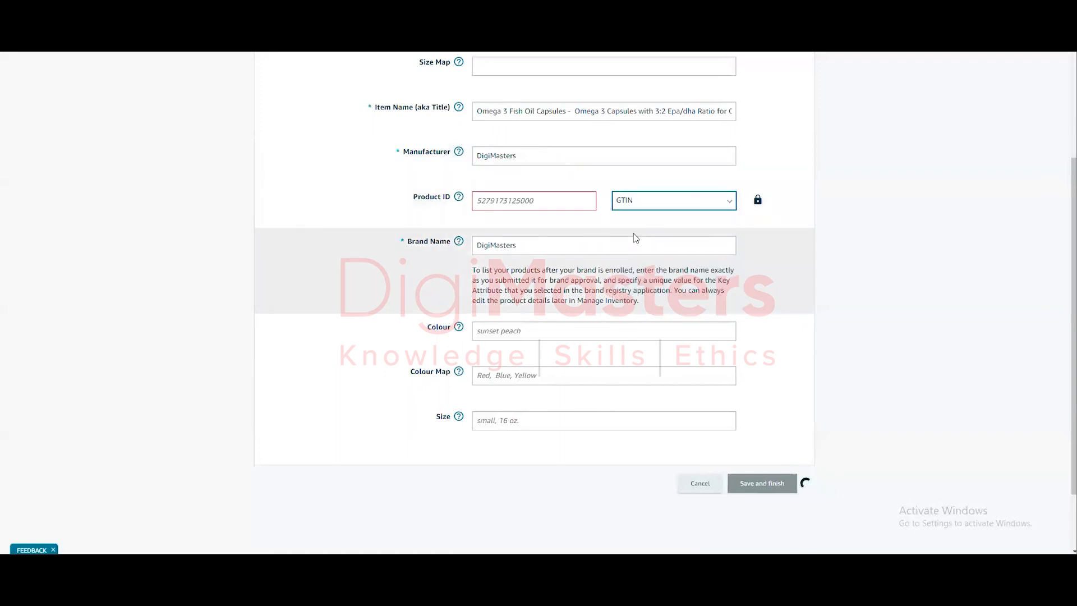